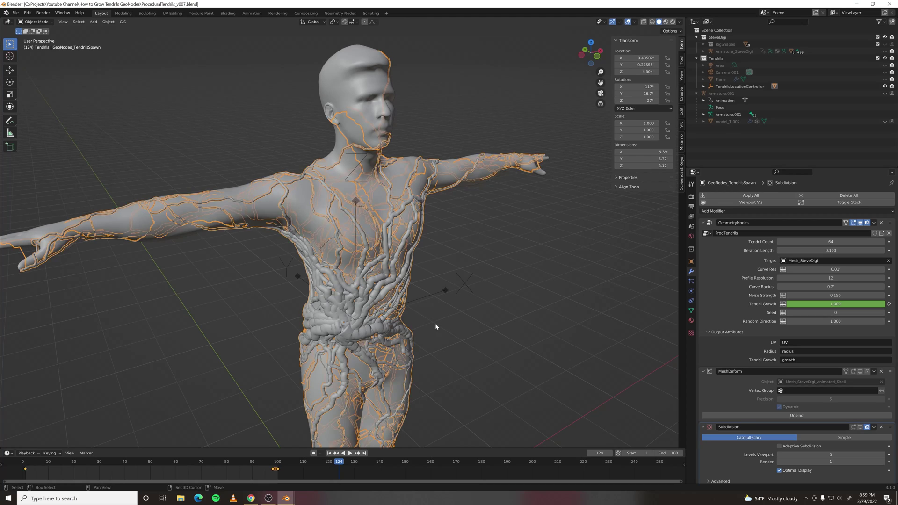
Examine the finished tendril growth on the figure from several angles and in rendered shading
{"action": "mouse_move", "coordinate": [435, 324]}
{"action": "middle_mouse_down", "text": "shift"}
{"action": "mouse_move", "coordinate": [442, 308]}
{"action": "mouse_move", "coordinate": [423, 332]}
{"action": "mouse_move", "coordinate": [435, 328]}
{"action": "mouse_move", "coordinate": [416, 329]}
{"action": "mouse_move", "coordinate": [440, 337]}
{"action": "middle_mouse_up", "text": "shift"}
{"action": "middle_click_drag", "start_coordinate": [468, 366], "coordinate": [471, 342], "text": "shift"}
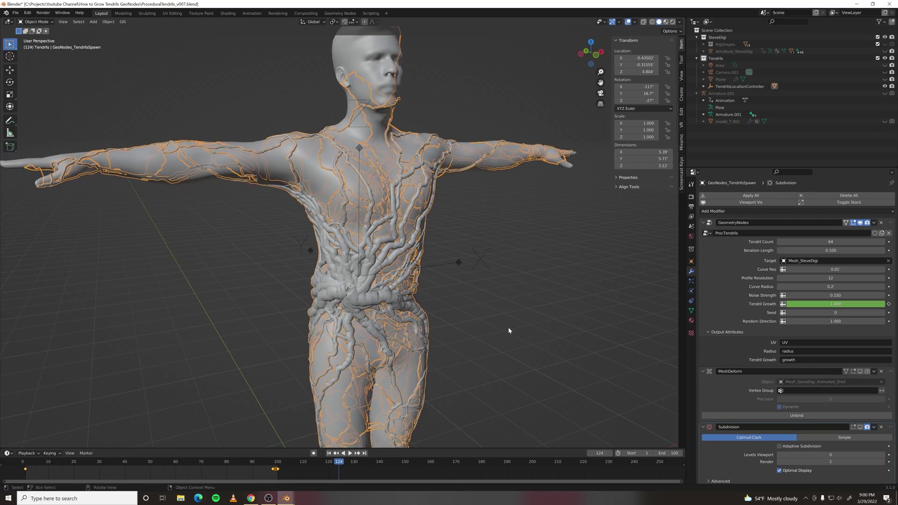
{"action": "left_click", "coordinate": [509, 328]}
{"action": "scroll", "coordinate": [444, 248], "scroll_direction": "up", "scroll_amount": 1}
{"action": "middle_click_drag", "start_coordinate": [433, 240], "coordinate": [514, 288]}
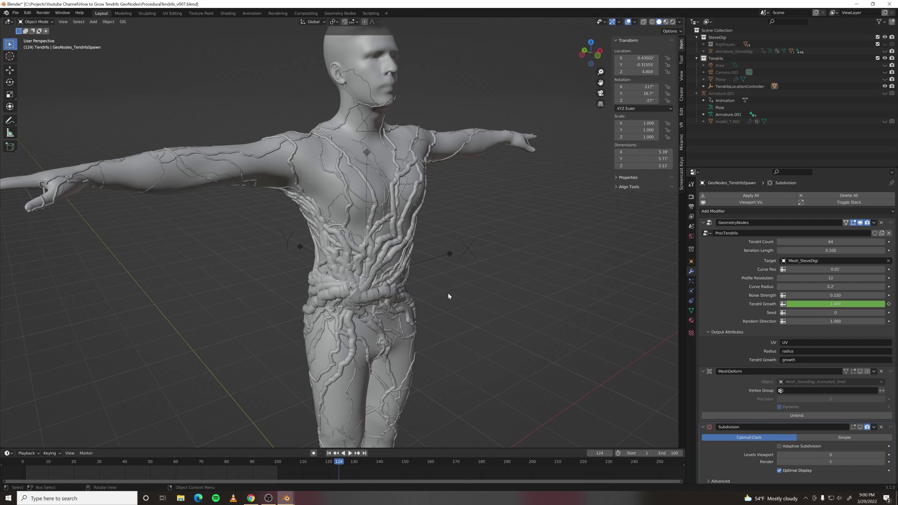
{"action": "middle_click_drag", "start_coordinate": [437, 287], "coordinate": [446, 294], "text": "shift"}
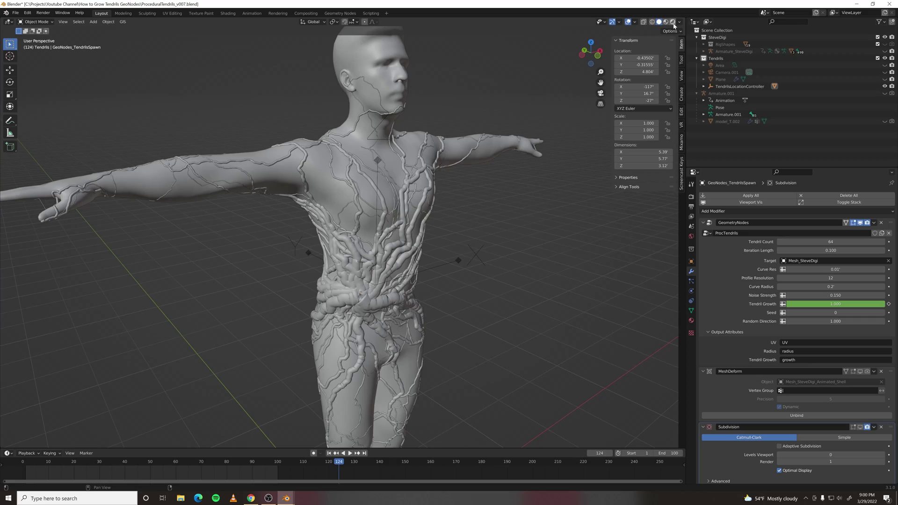
{"action": "scroll", "coordinate": [435, 331], "scroll_direction": "up", "scroll_amount": 3}
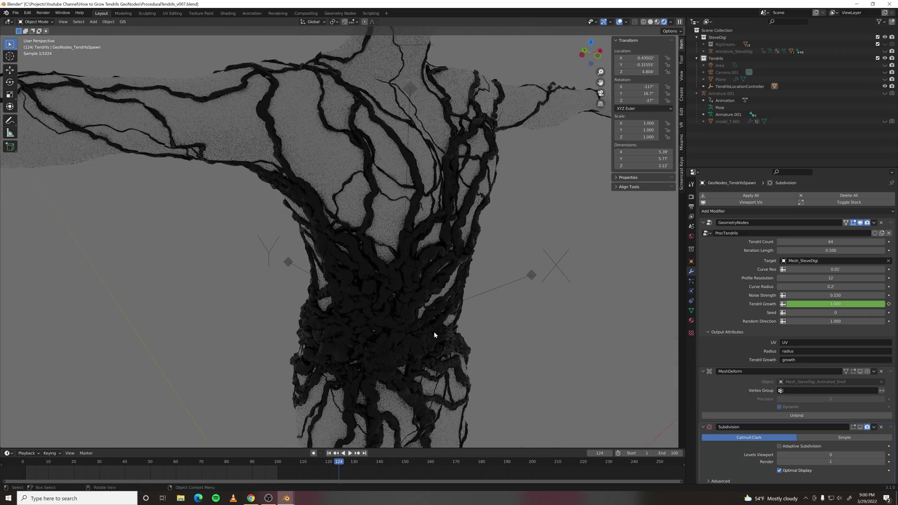
{"action": "middle_click_drag", "start_coordinate": [434, 331], "coordinate": [422, 311], "text": "shift"}
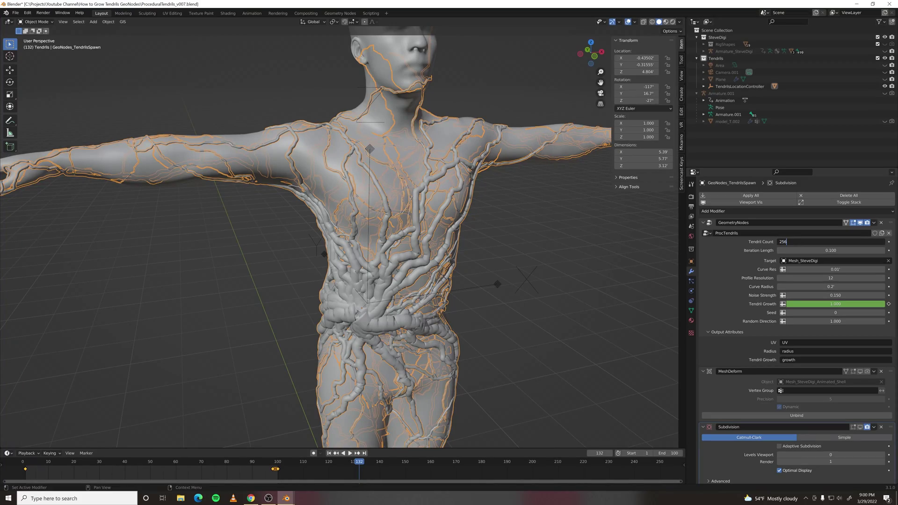
Set the tendril modifier's Tendril Count to 256 and hide the body mesh to expose only the tendrils
{"action": "key", "text": "Return"}
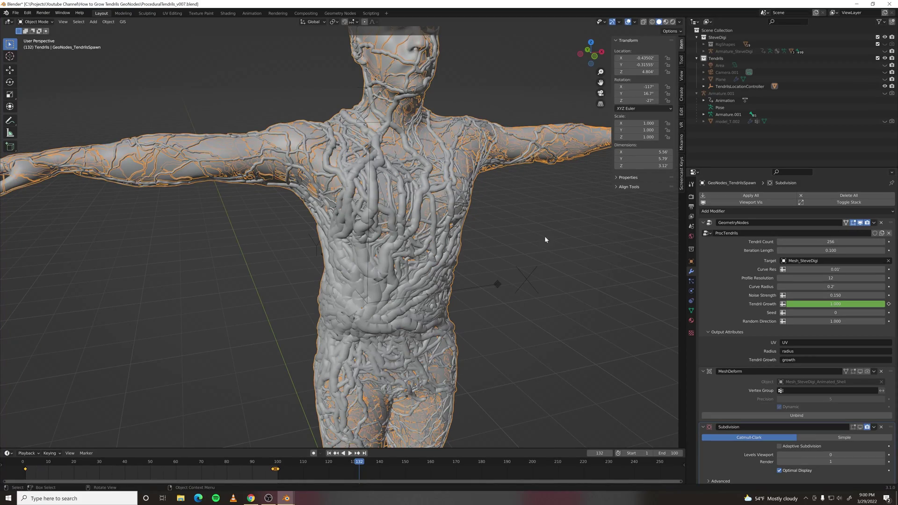
{"action": "left_click", "coordinate": [545, 236]}
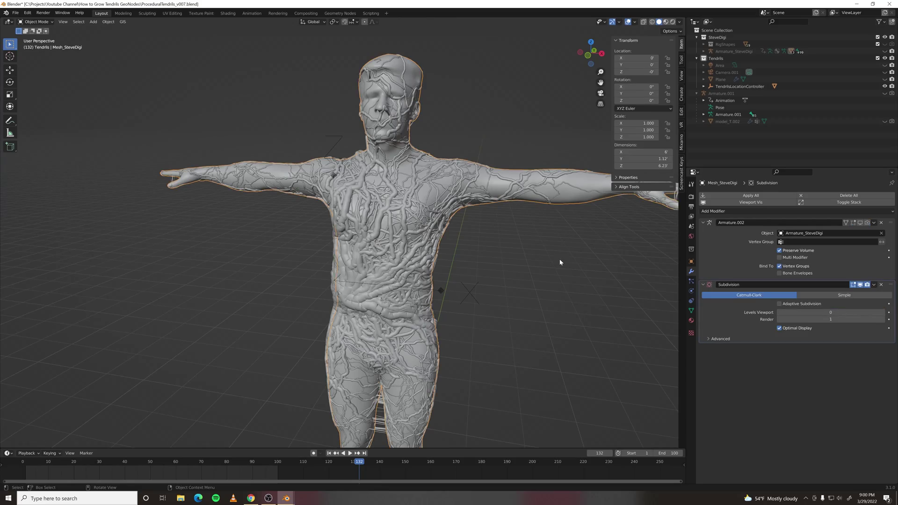
{"action": "middle_click_drag", "start_coordinate": [521, 304], "coordinate": [462, 302]}
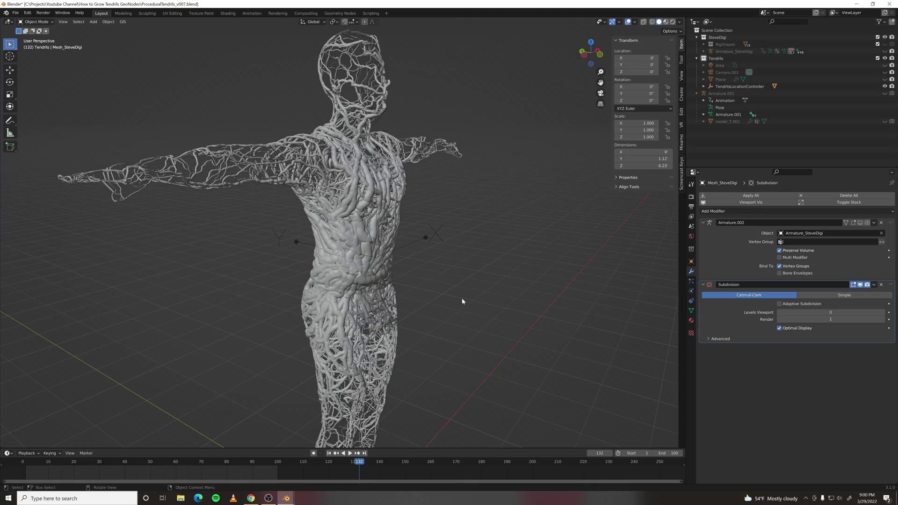
{"action": "middle_click_drag", "start_coordinate": [488, 343], "coordinate": [448, 347]}
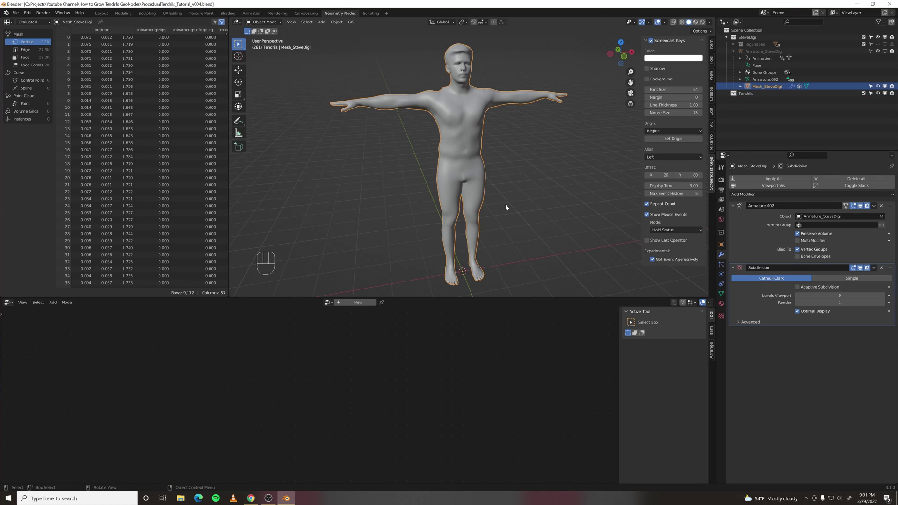
Add a cube mesh at the world origin in the Tendrils collection of the tutorial file
{"action": "middle_click_drag", "start_coordinate": [505, 208], "coordinate": [495, 239]}
{"action": "left_click", "coordinate": [544, 241]}
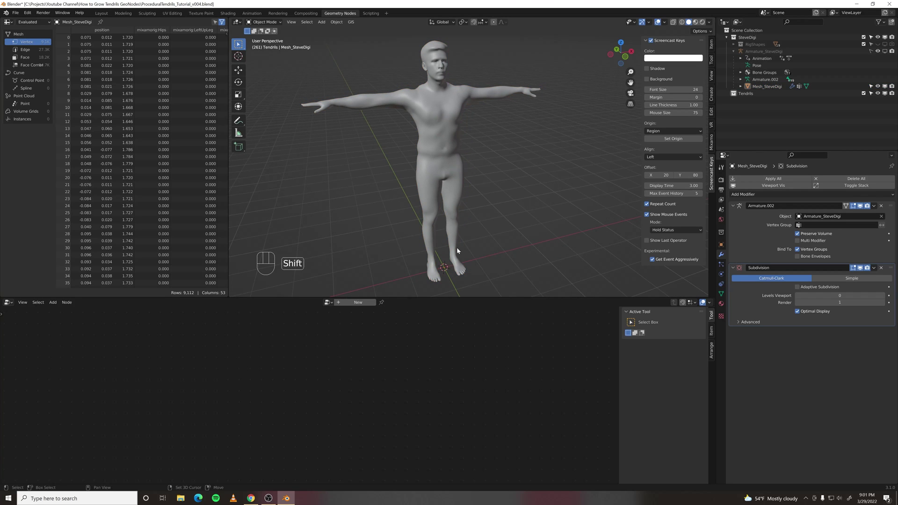
{"action": "scroll", "coordinate": [478, 229], "scroll_direction": "up", "scroll_amount": 1}
{"action": "key", "text": "shift+a"}
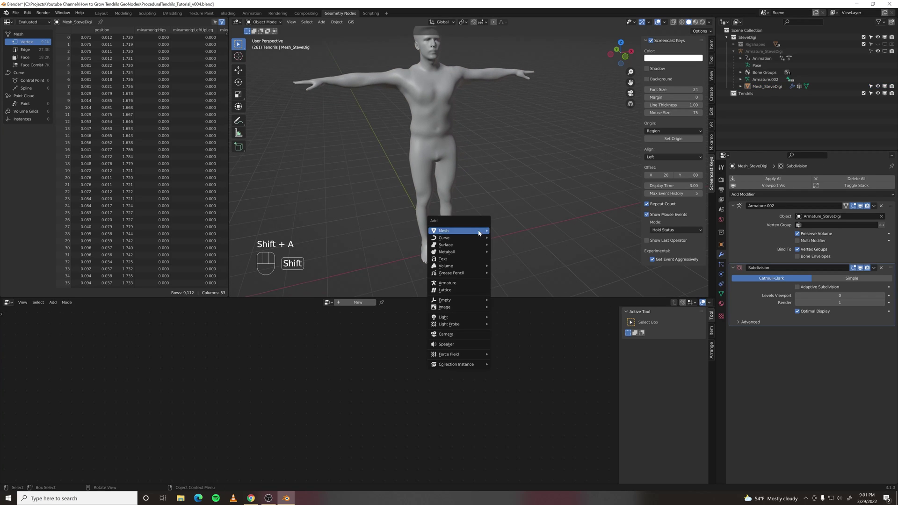
{"action": "mouse_move", "coordinate": [470, 238]}
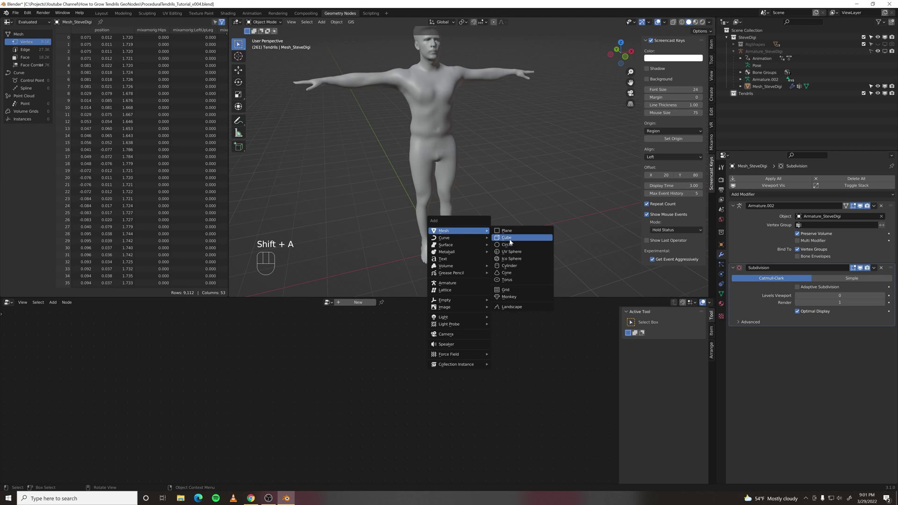
{"action": "left_click", "coordinate": [510, 238]}
{"action": "middle_click_drag", "start_coordinate": [498, 252], "coordinate": [502, 243], "text": "shift"}
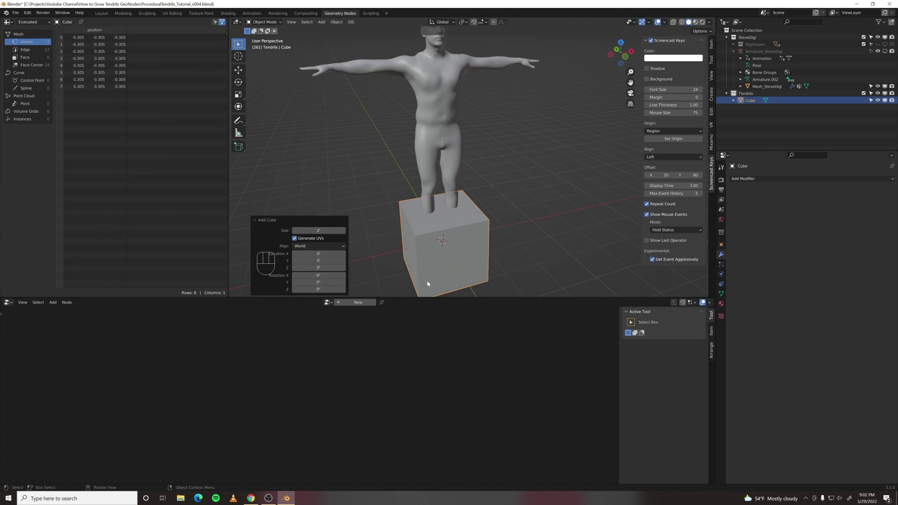
Create a geometry node tree named ProceduralTendrils on the cube and save the file
{"action": "left_click", "coordinate": [343, 303]}
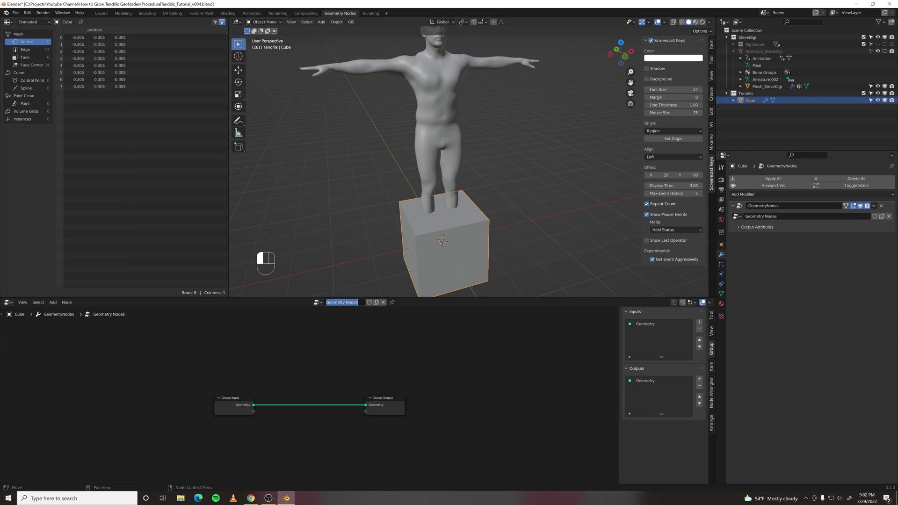
{"action": "type", "text": "ProceduralTendrils"}
{"action": "key", "text": "Return"}
{"action": "key", "text": "ctrl+s"}
Delete the Group Input node from the cube's node tree
{"action": "scroll", "coordinate": [352, 309], "scroll_direction": "down", "scroll_amount": 2}
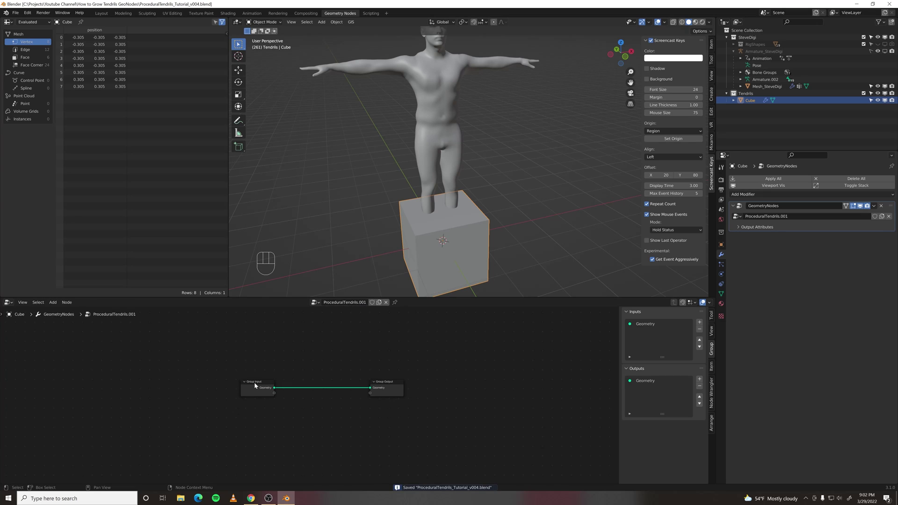
{"action": "left_click_drag", "start_coordinate": [254, 383], "coordinate": [88, 372]}
{"action": "middle_click_drag", "start_coordinate": [89, 372], "coordinate": [225, 380]}
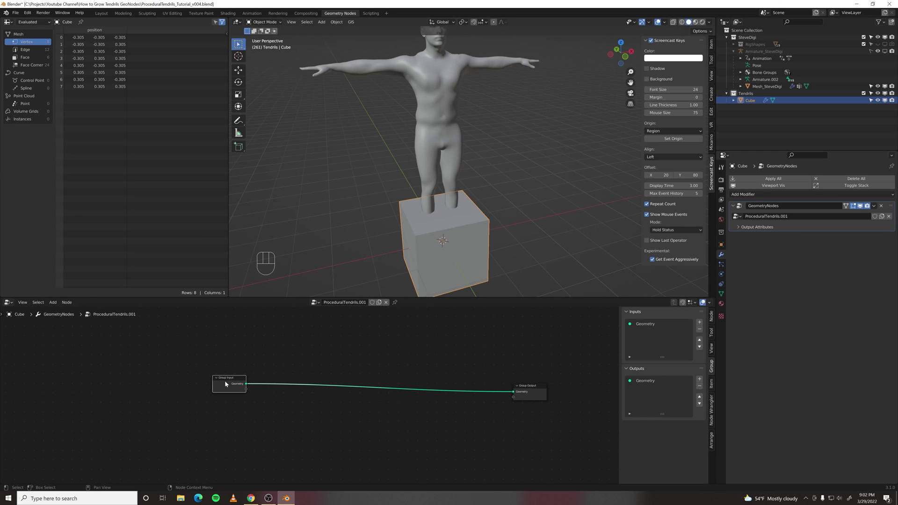
{"action": "key", "text": "Delete"}
Add a Mesh Circle node and connect its Mesh output to the Group Output's Geometry input
{"action": "key", "text": "F3"}
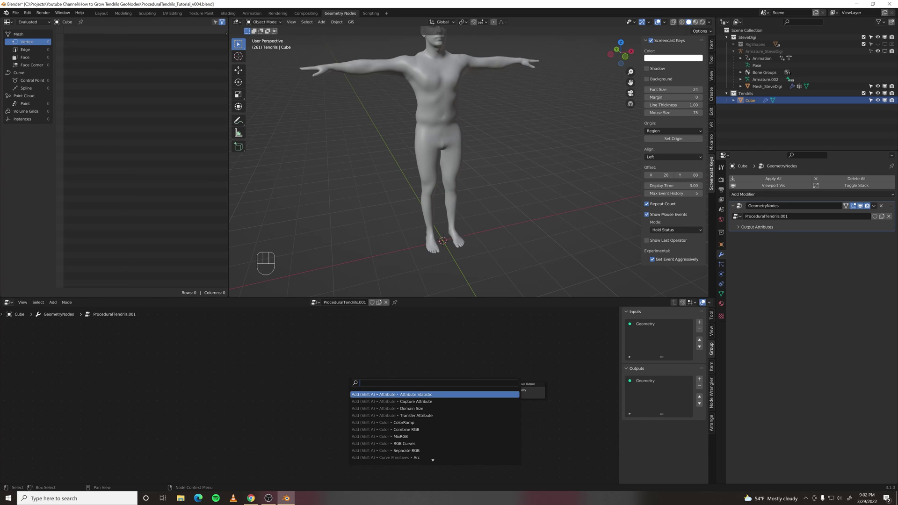
{"action": "type", "text": "mehs"}
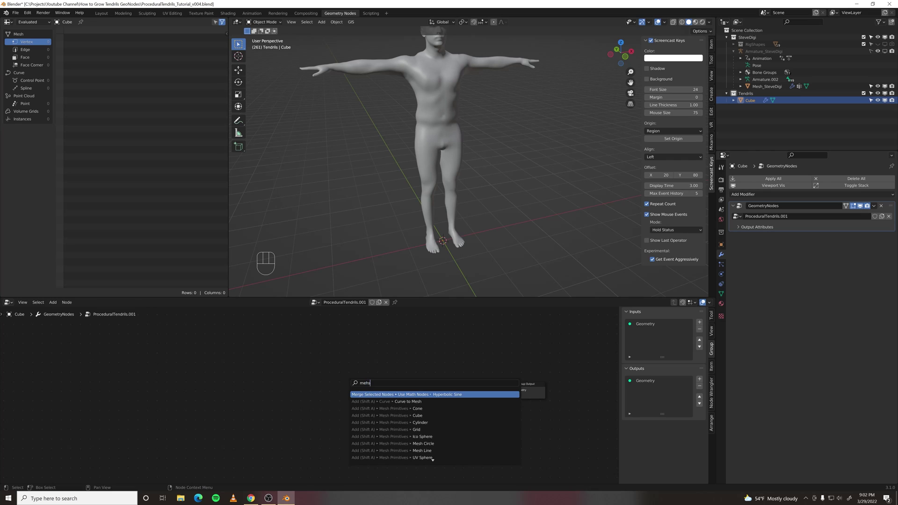
{"action": "key", "text": "BackSpace"}
{"action": "key", "text": "BackSpace"}
{"action": "type", "text": "sh "}
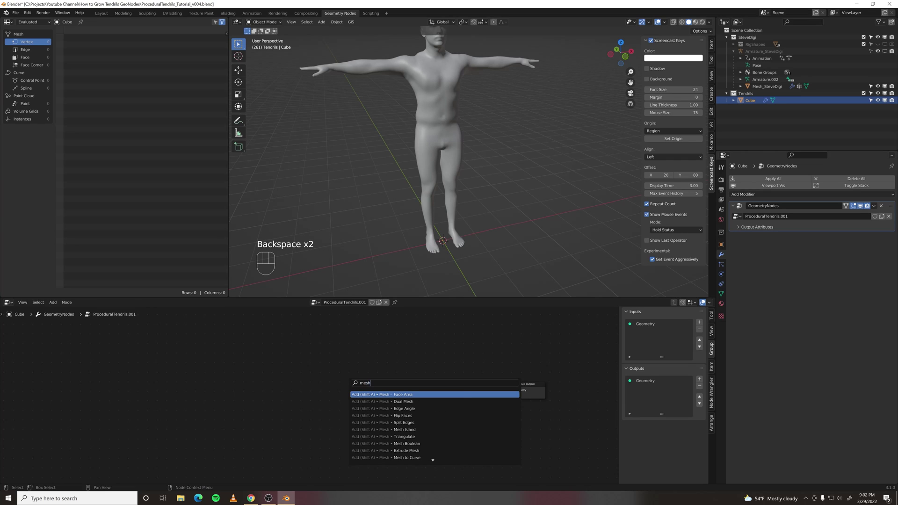
{"action": "type", "text": "circle"}
{"action": "key", "text": "Return"}
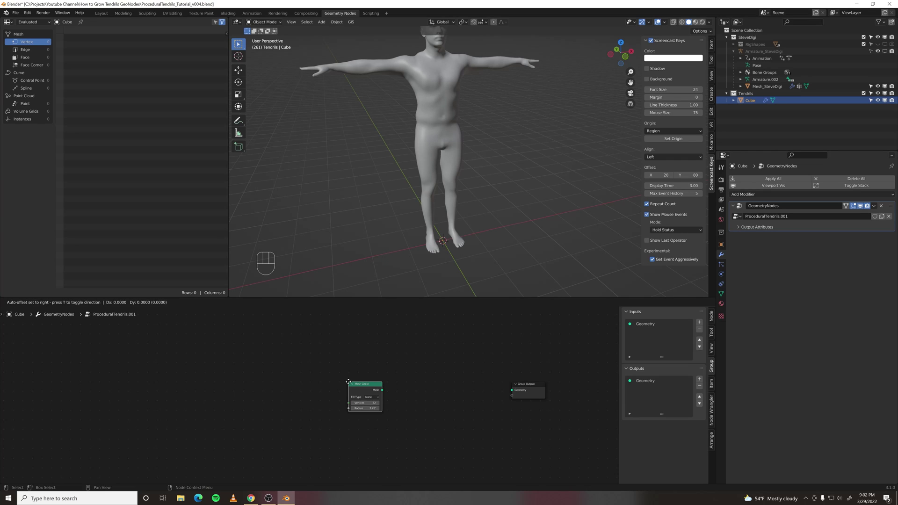
{"action": "left_click_drag", "start_coordinate": [330, 377], "coordinate": [406, 374]}
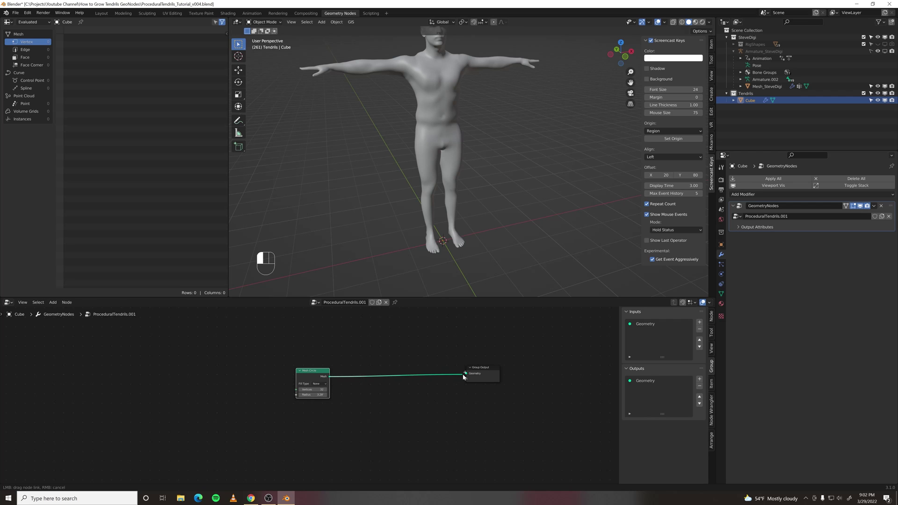
{"action": "left_click_drag", "start_coordinate": [463, 377], "coordinate": [467, 377]}
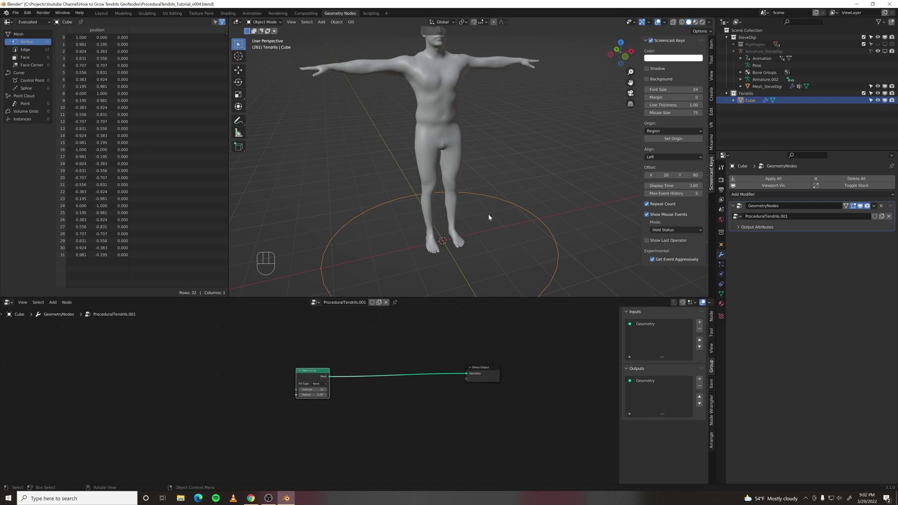
Set the Mesh Circle node to 64 vertices and reduce its radius to about 0.08 ft
{"action": "scroll", "coordinate": [489, 215], "scroll_direction": "down", "scroll_amount": 1}
{"action": "middle_click_drag", "start_coordinate": [489, 215], "coordinate": [471, 240]}
{"action": "middle_click_drag", "start_coordinate": [472, 241], "coordinate": [471, 211], "text": "shift"}
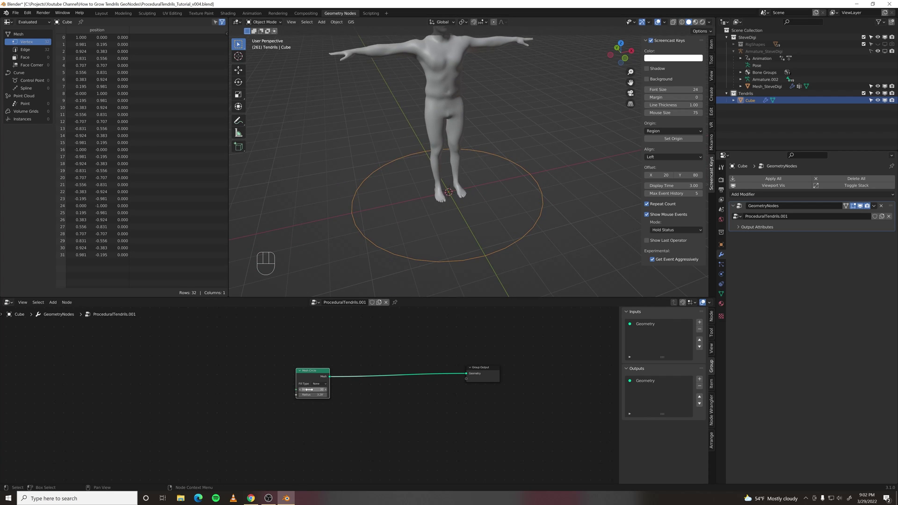
{"action": "scroll", "coordinate": [310, 393], "scroll_direction": "up", "scroll_amount": 2}
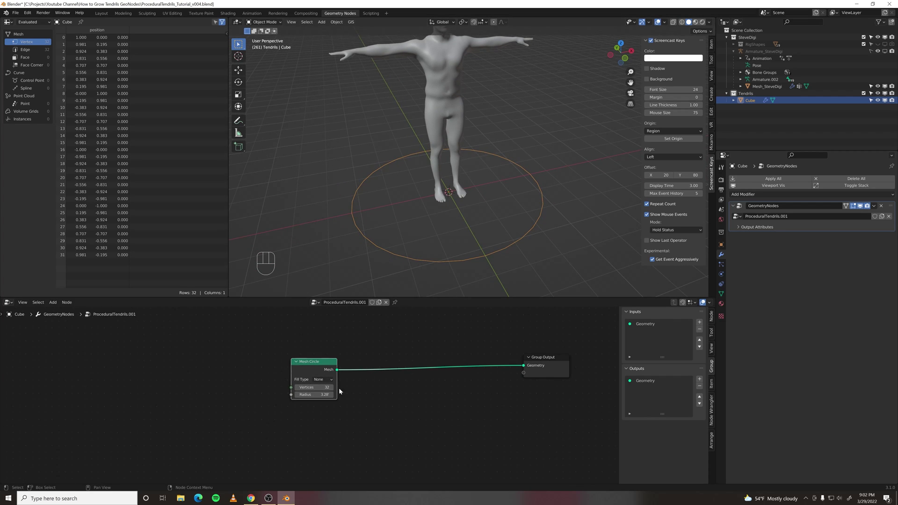
{"action": "left_click", "coordinate": [314, 387]}
{"action": "type", "text": "64"}
{"action": "key", "text": "Return"}
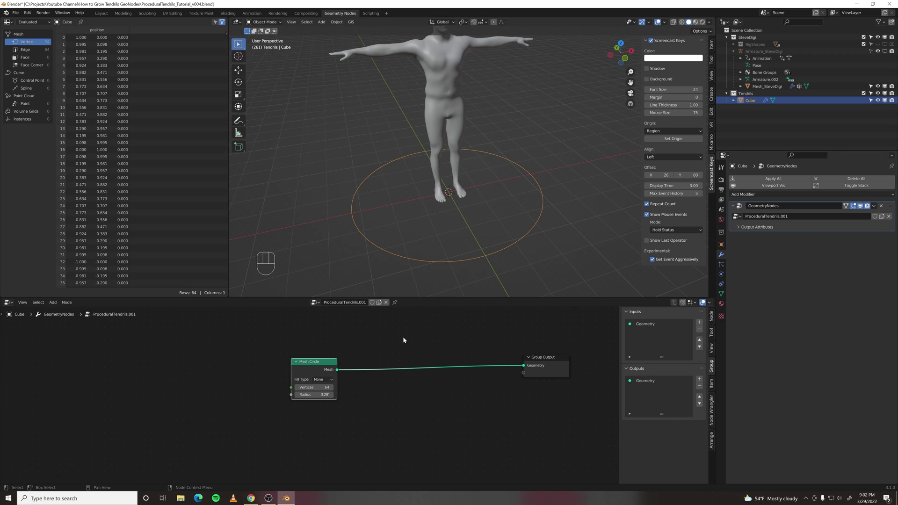
{"action": "left_click_drag", "start_coordinate": [314, 394], "coordinate": [300, 394]}
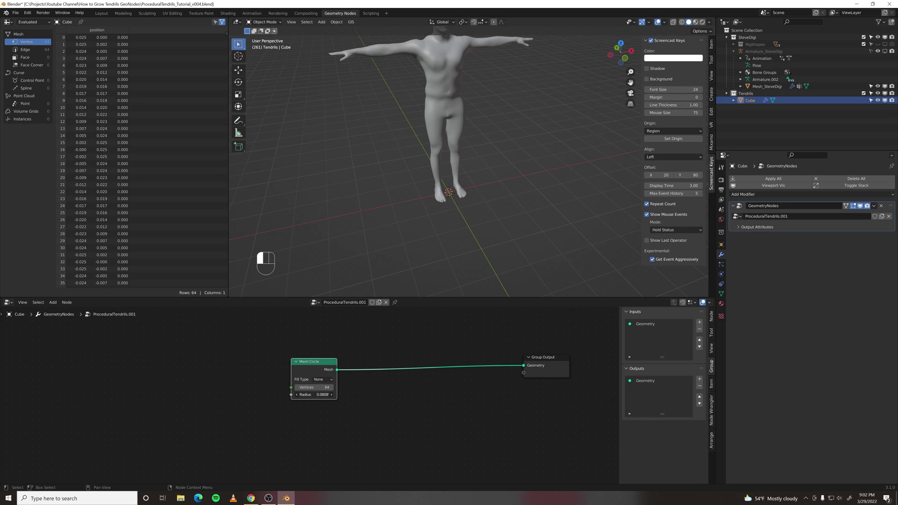
Add an Arrows empty at the world origin and reduce its radius to about 0.61 ft
{"action": "scroll", "coordinate": [443, 231], "scroll_direction": "up", "scroll_amount": 3}
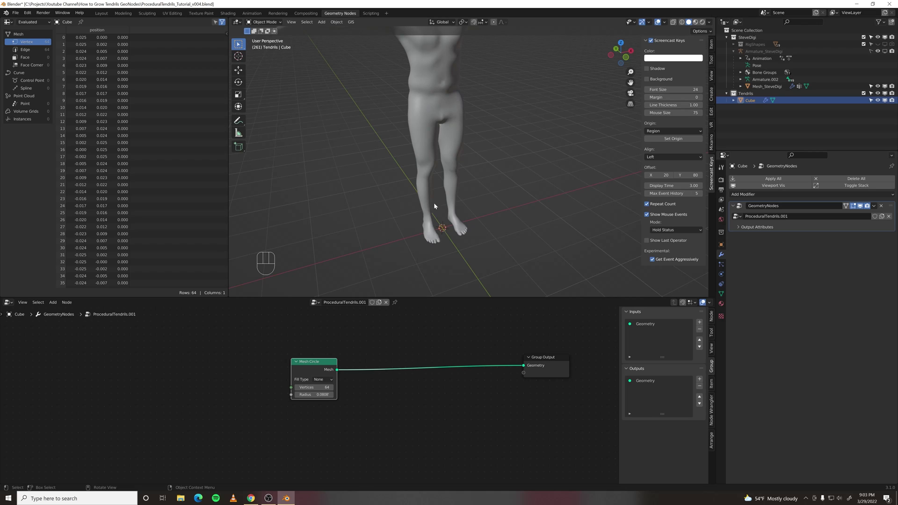
{"action": "key", "text": "shift+a"}
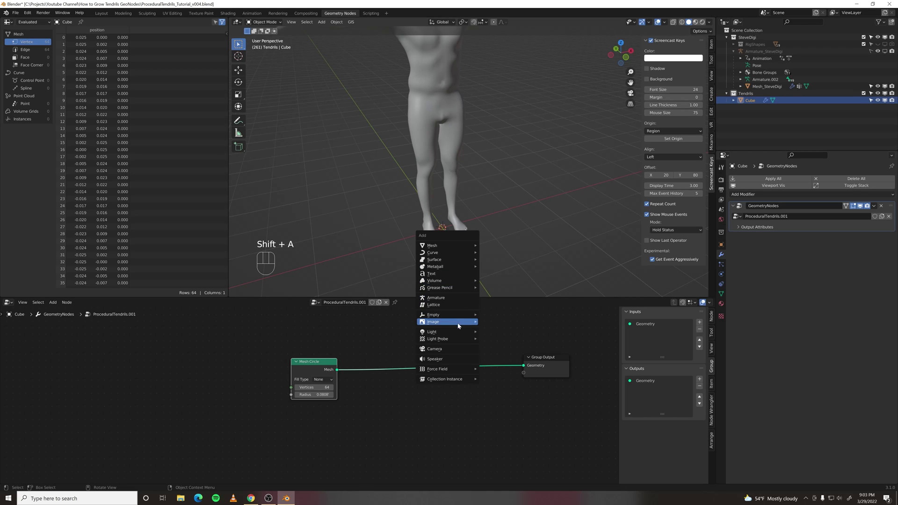
{"action": "mouse_move", "coordinate": [461, 315]}
{"action": "left_click", "coordinate": [495, 322]}
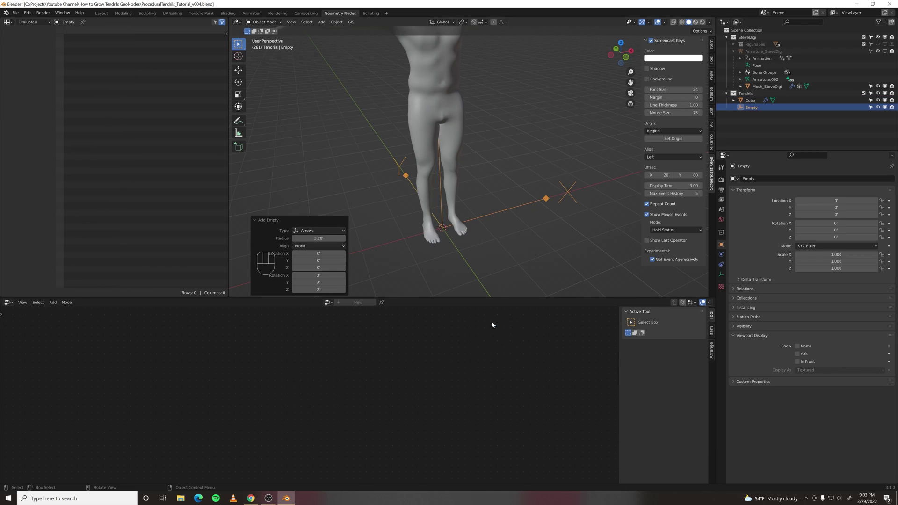
{"action": "left_click_drag", "start_coordinate": [318, 238], "coordinate": [276, 239]}
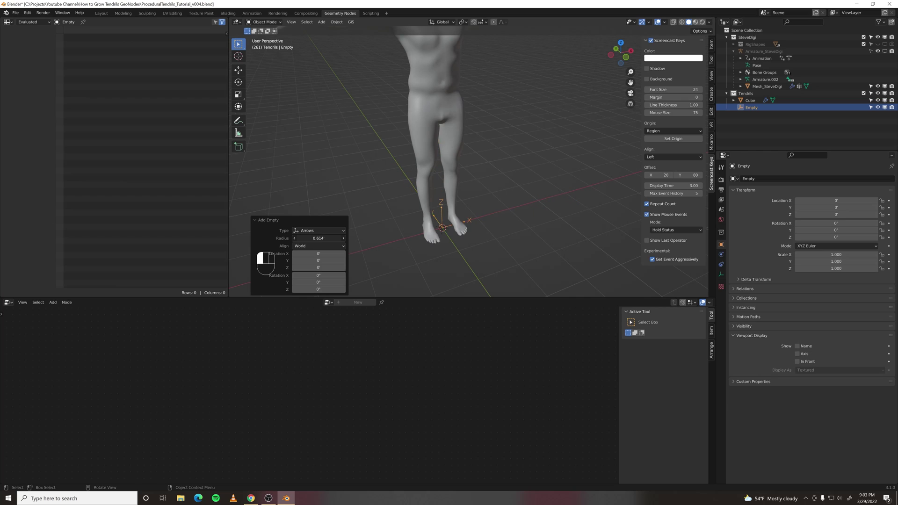
{"action": "left_click", "coordinate": [503, 219]}
Parent the cube to the arrows empty with the Object option and rename the empty TendrilLocation_Controller
{"action": "scroll", "coordinate": [425, 235], "scroll_direction": "up", "scroll_amount": 3}
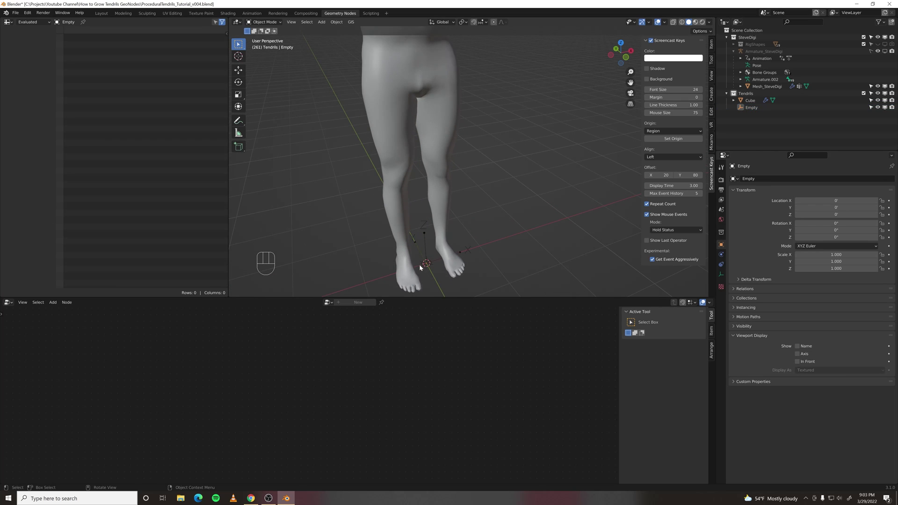
{"action": "left_click", "coordinate": [425, 267]}
{"action": "middle_click_drag", "start_coordinate": [425, 266], "coordinate": [459, 256], "text": "shift"}
{"action": "left_click", "coordinate": [442, 244], "text": "shift"}
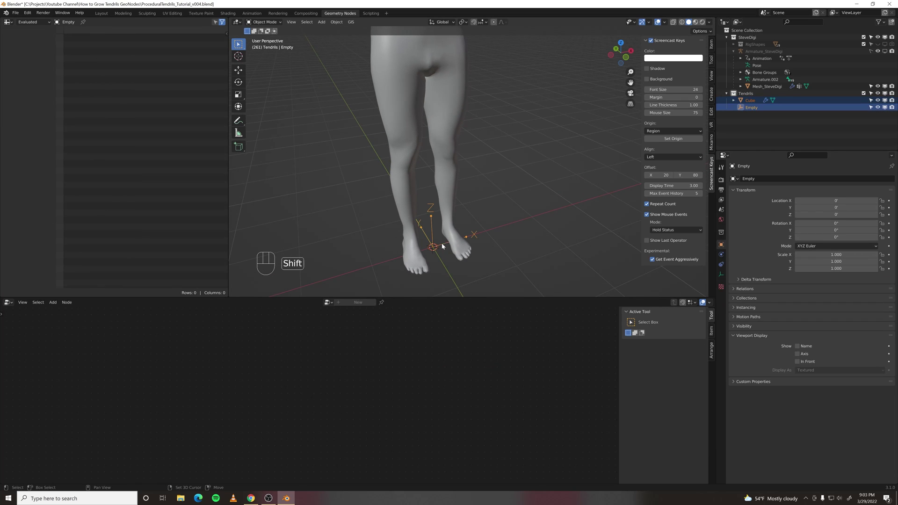
{"action": "key", "text": "ctrl+p"}
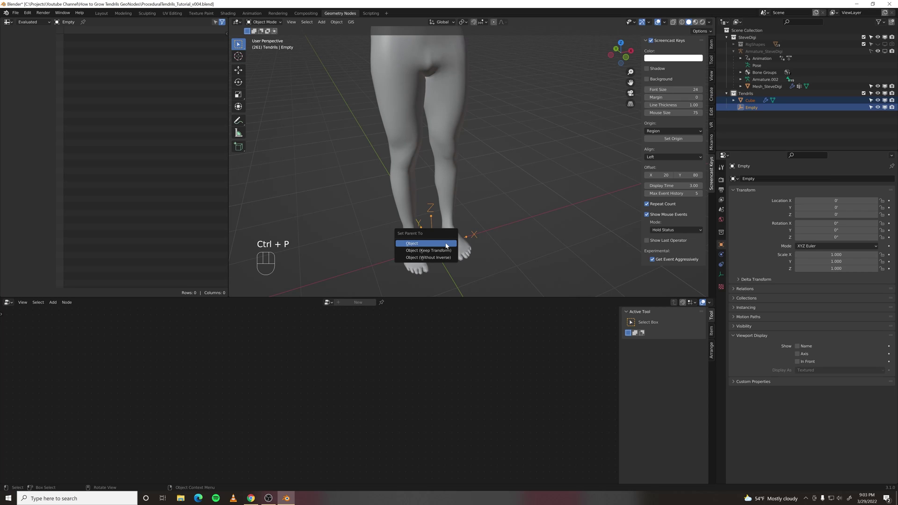
{"action": "left_click", "coordinate": [446, 246]}
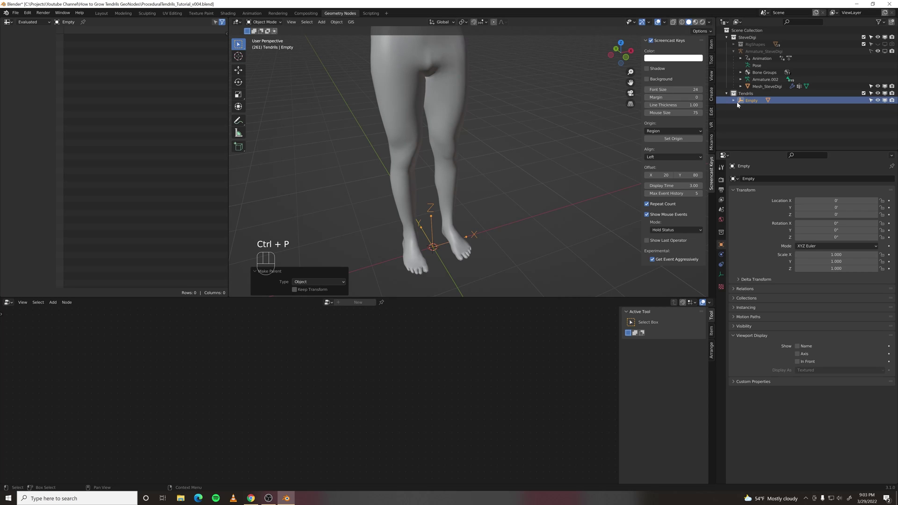
{"action": "double_click", "coordinate": [750, 102]}
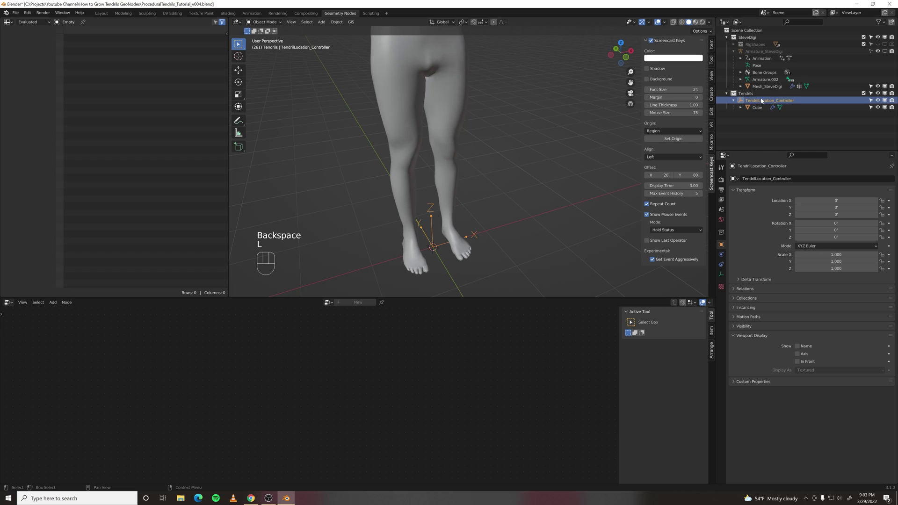
Rename the cube object parented under the empty as TendrilSource
{"action": "left_click", "coordinate": [757, 107]}
{"action": "double_click", "coordinate": [757, 107]}
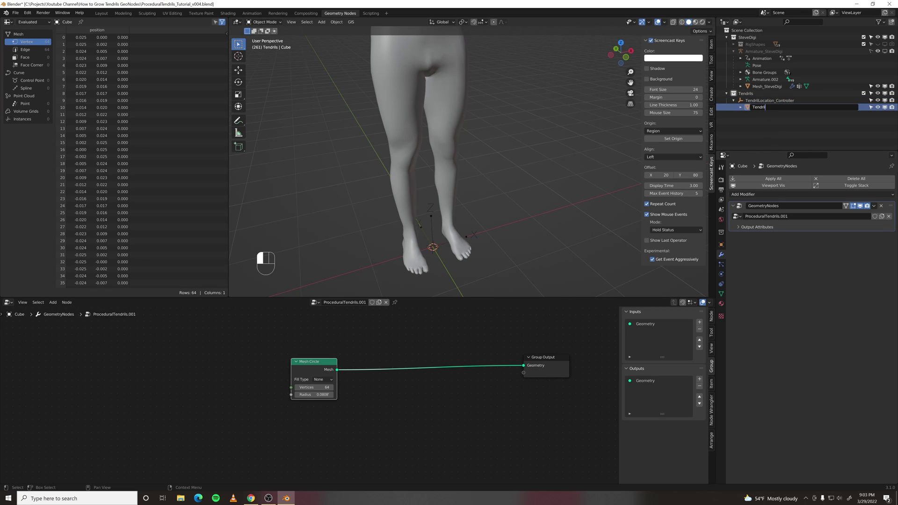
{"action": "type", "text": "TendrilSource"}
{"action": "key", "text": "Return"}
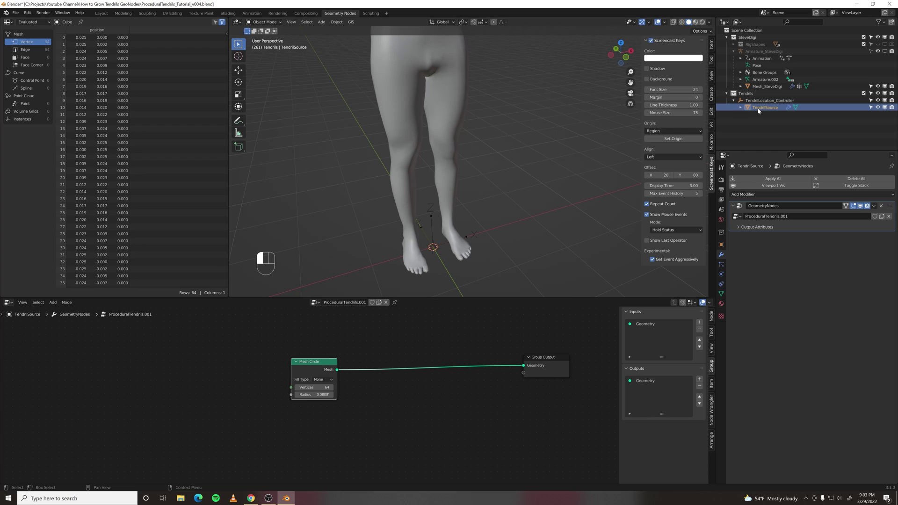
Move the TendrilLocation_Controller empty from the feet up to just in front of the figure's abdomen
{"action": "left_click", "coordinate": [766, 102]}
{"action": "scroll", "coordinate": [443, 227], "scroll_direction": "down", "scroll_amount": 2}
{"action": "middle_click_drag", "start_coordinate": [445, 256], "coordinate": [466, 237]}
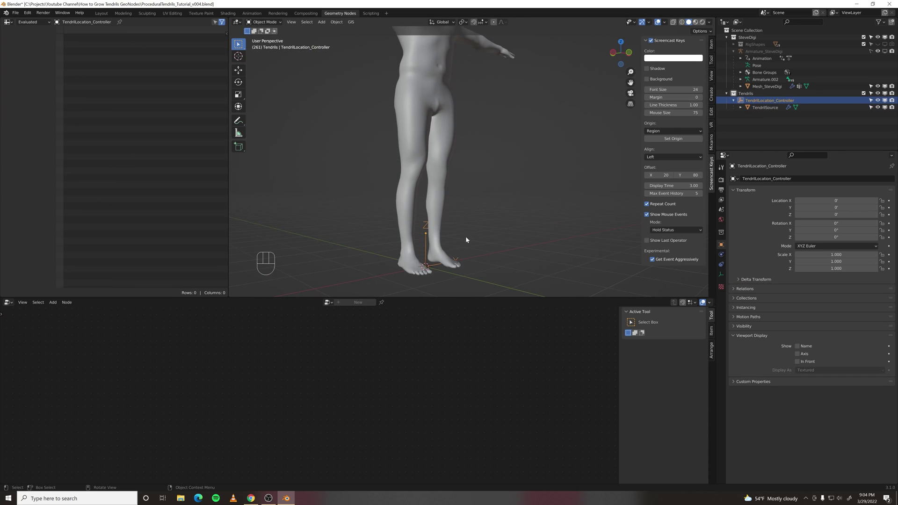
{"action": "key", "text": "g"}
{"action": "left_click", "coordinate": [495, 84]}
{"action": "middle_click_drag", "start_coordinate": [495, 84], "coordinate": [418, 182], "text": "shift"}
{"action": "key", "text": "g"}
{"action": "left_click", "coordinate": [406, 133]}
{"action": "middle_click_drag", "start_coordinate": [406, 133], "coordinate": [486, 206]}
{"action": "key", "text": "g"}
{"action": "left_click", "coordinate": [510, 164]}
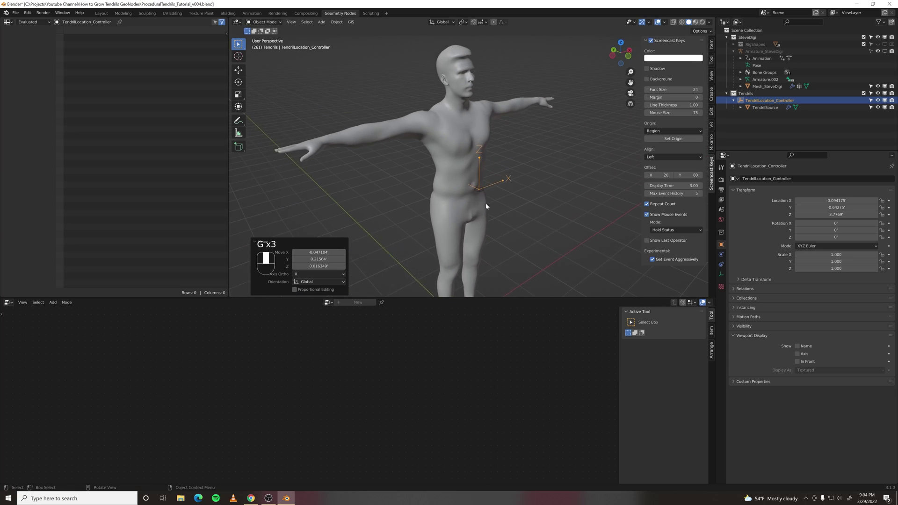
{"action": "scroll", "coordinate": [489, 208], "scroll_direction": "up", "scroll_amount": 2}
Add a Shrinkwrap object constraint to TendrilSource with Mesh_SteveDigi as its target
{"action": "left_click", "coordinate": [490, 210]}
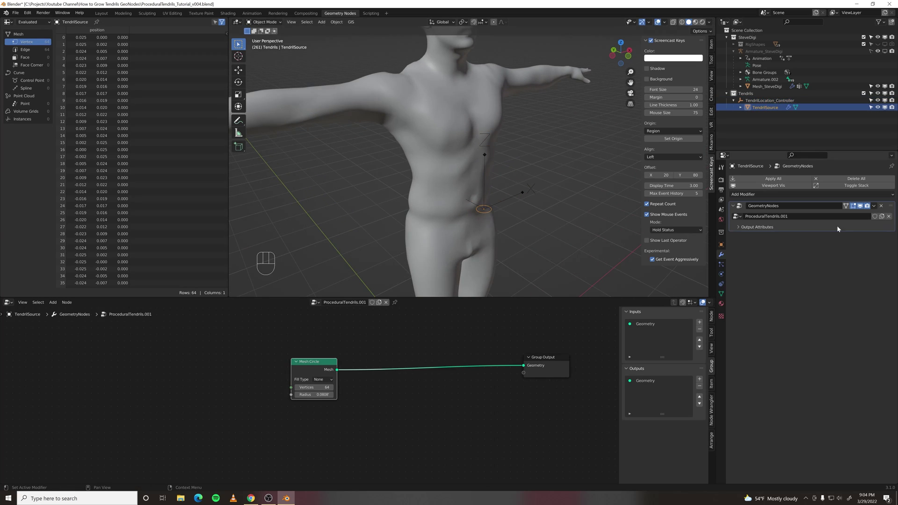
{"action": "left_click", "coordinate": [722, 285]}
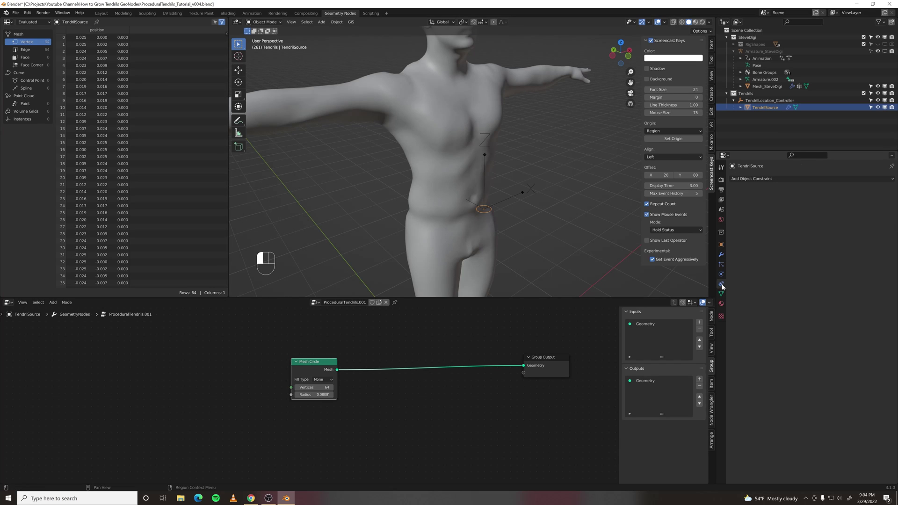
{"action": "left_click", "coordinate": [840, 178]}
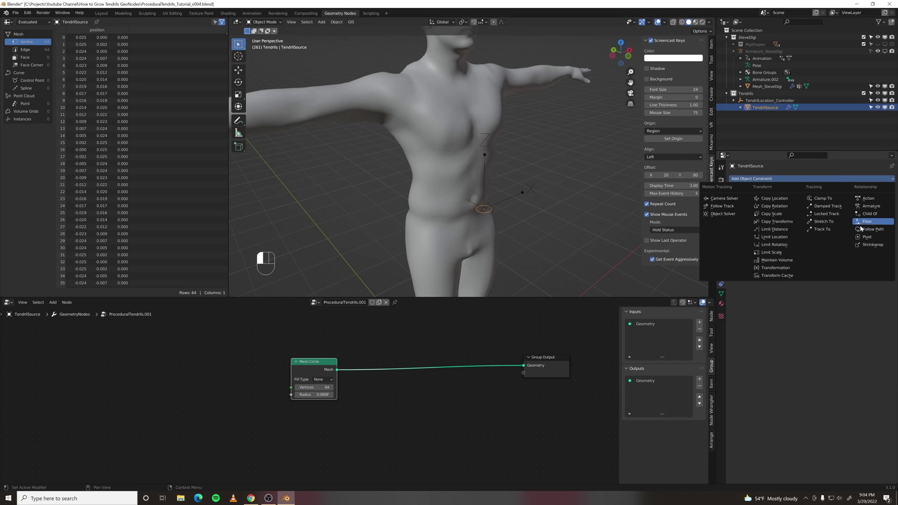
{"action": "left_click", "coordinate": [867, 246]}
{"action": "left_click", "coordinate": [882, 201]}
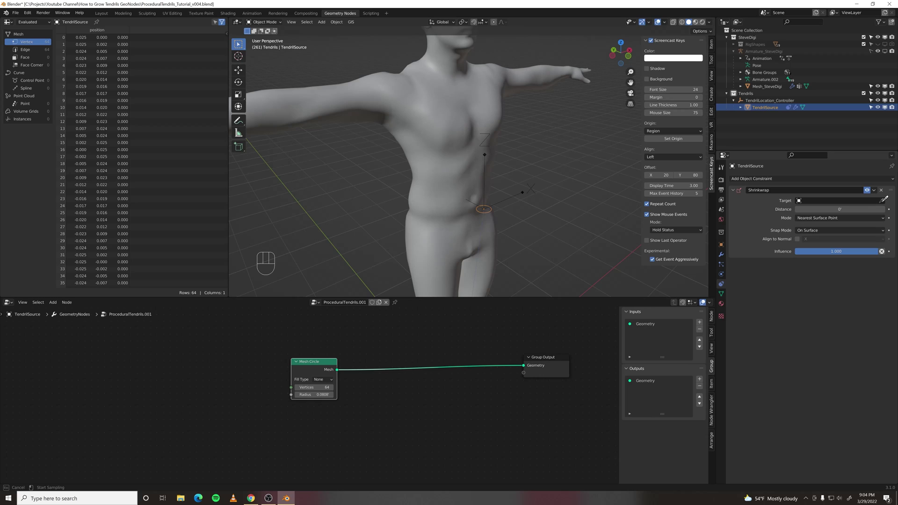
{"action": "left_click", "coordinate": [485, 172]}
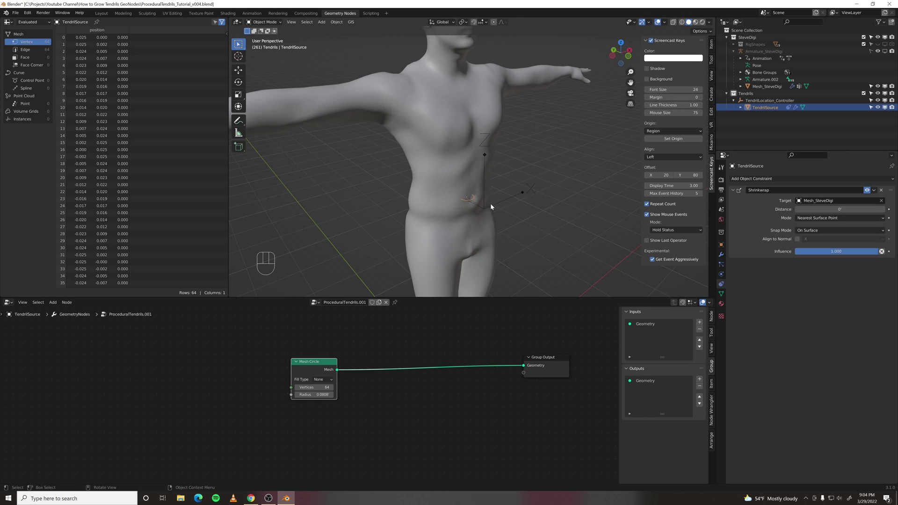
Enable Align to Normal on the Shrinkwrap constraint and set its axis to Z
{"action": "left_click", "coordinate": [798, 239]}
{"action": "left_click", "coordinate": [814, 239]}
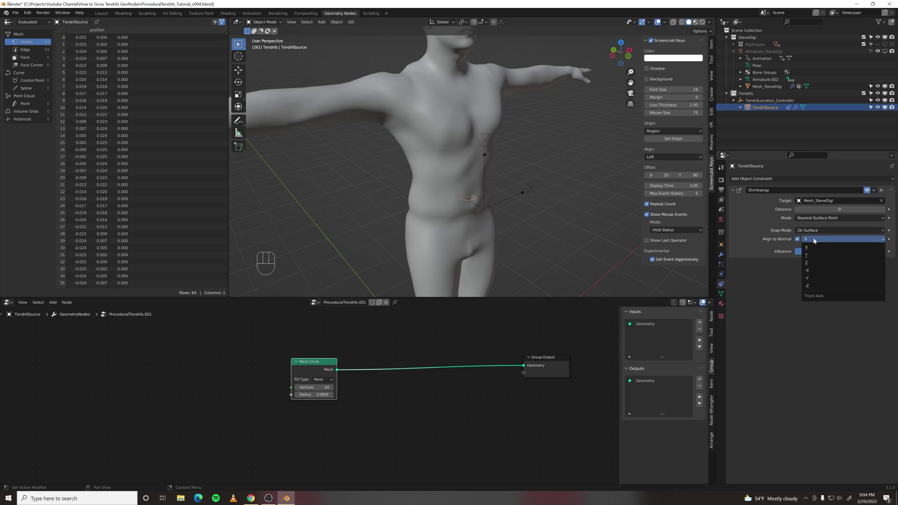
{"action": "left_click", "coordinate": [816, 262]}
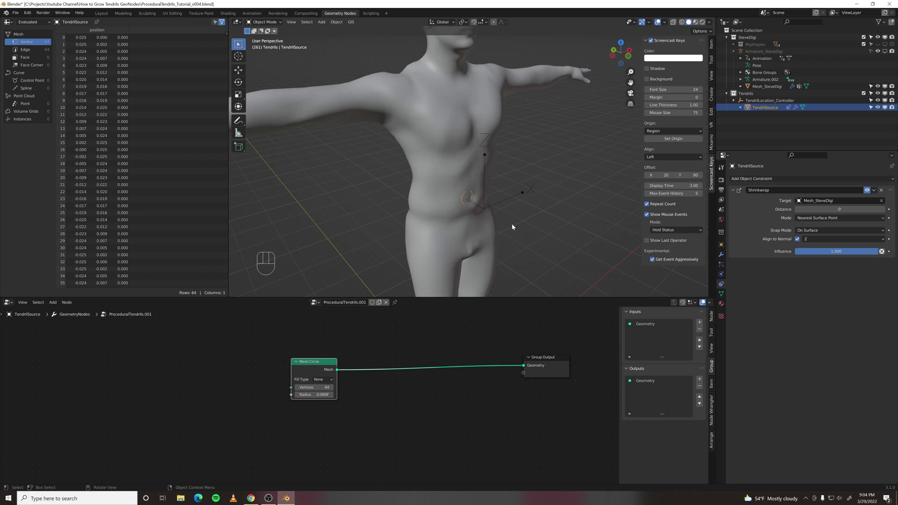
Move the TendrilLocation_Controller empty around the torso to test the constraint, leaving it beside the figure's waist
{"action": "left_click", "coordinate": [506, 200]}
{"action": "key", "text": "g"}
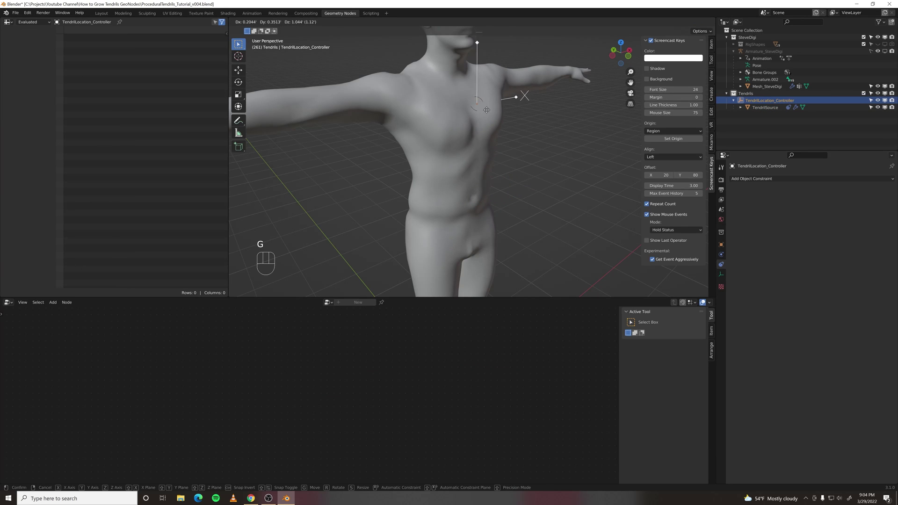
{"action": "left_click", "coordinate": [370, 206]}
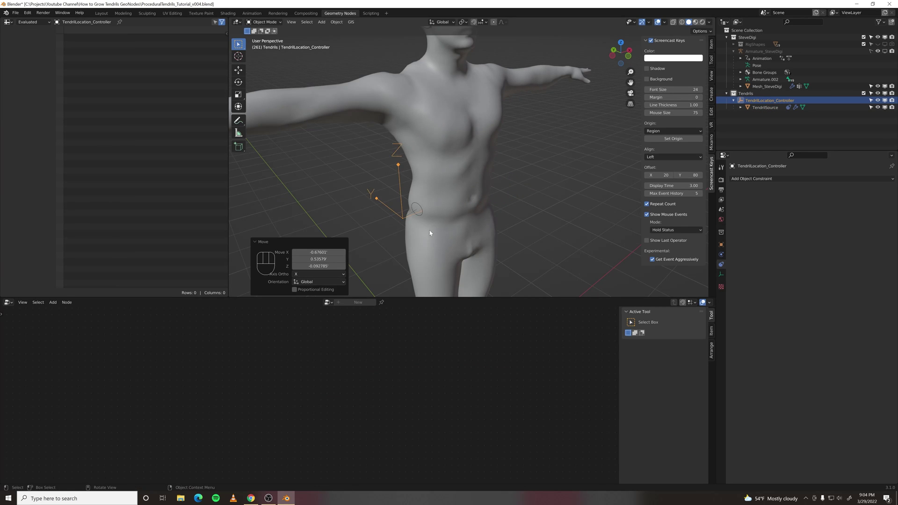
{"action": "key", "text": "g"}
{"action": "left_click", "coordinate": [501, 218]}
{"action": "middle_click_drag", "start_coordinate": [500, 219], "coordinate": [425, 216]}
{"action": "key", "text": "g"}
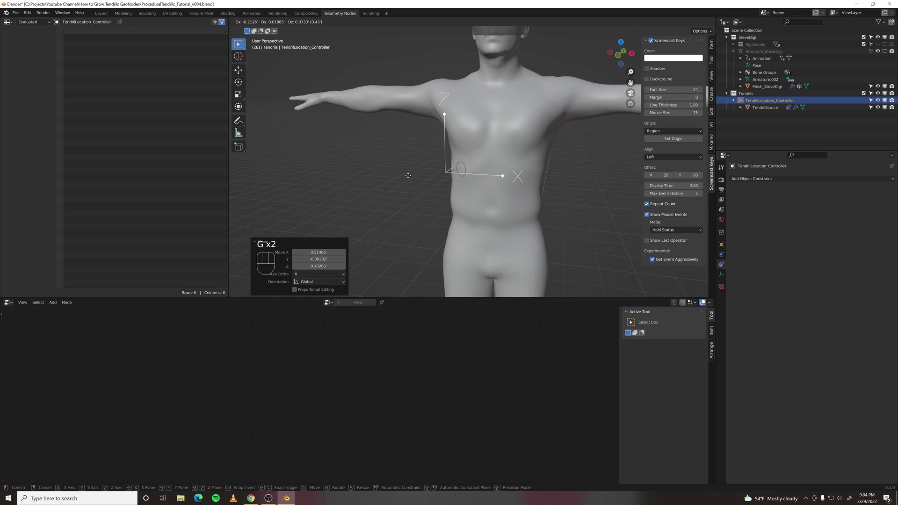
{"action": "left_click", "coordinate": [452, 193]}
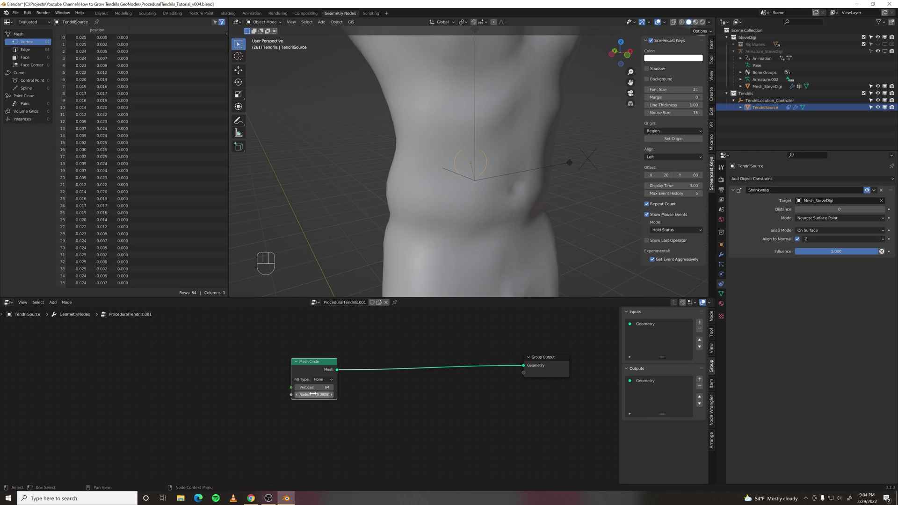
Set the radius of TendrilSource's Mesh Circle node to 0.02 ft
{"action": "left_click", "coordinate": [309, 394]}
{"action": "key", "text": "Return"}
{"action": "mouse_move", "coordinate": [470, 165]}
{"action": "middle_mouse_down"}
{"action": "mouse_move", "coordinate": [511, 181]}
{"action": "mouse_move", "coordinate": [483, 171]}
{"action": "middle_mouse_up"}
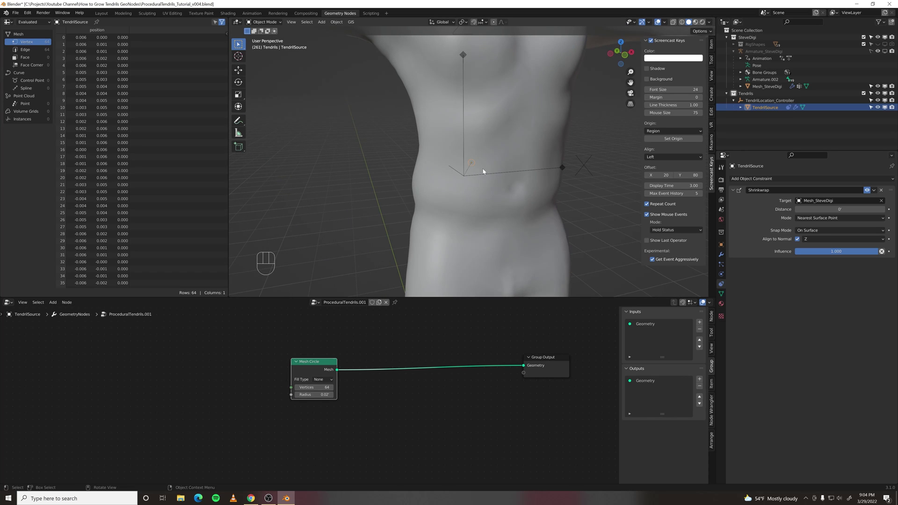
{"action": "middle_click_drag", "start_coordinate": [498, 115], "coordinate": [500, 167]}
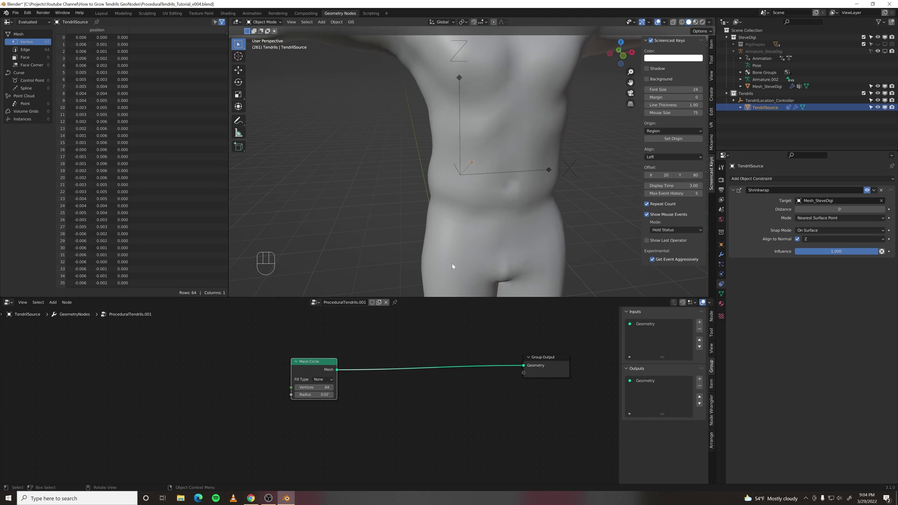
{"action": "middle_click_drag", "start_coordinate": [546, 138], "coordinate": [496, 191]}
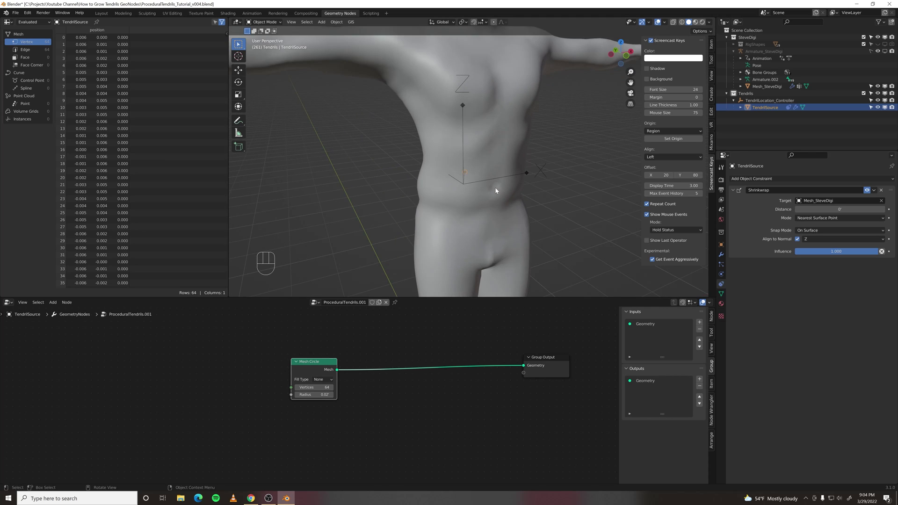
Move the Mesh Circle node farther from the Group Output and add a Curve Line node below the link
{"action": "left_click_drag", "start_coordinate": [307, 363], "coordinate": [171, 364]}
{"action": "middle_click_drag", "start_coordinate": [458, 258], "coordinate": [475, 244]}
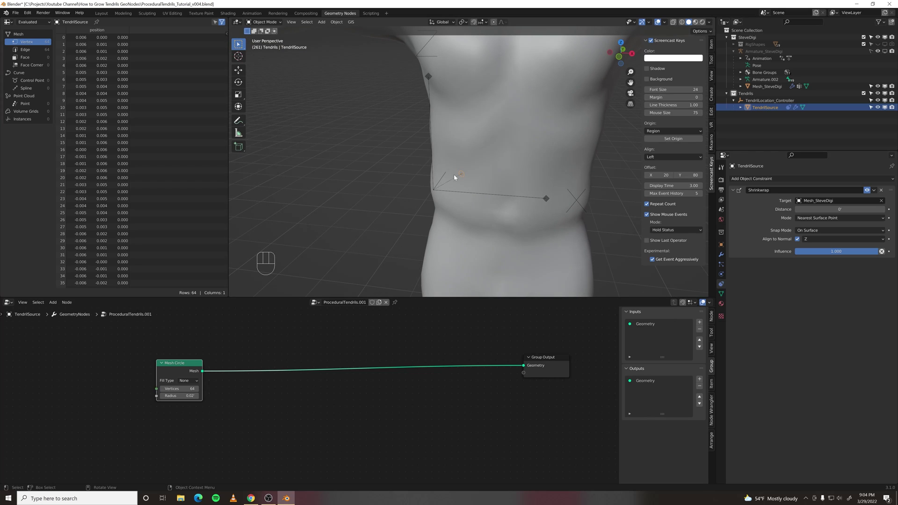
{"action": "middle_click_drag", "start_coordinate": [286, 356], "coordinate": [322, 338]}
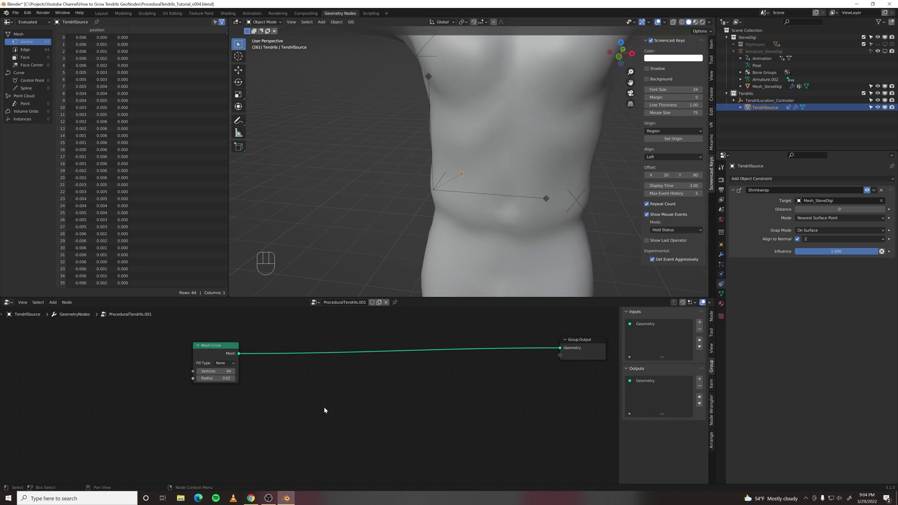
{"action": "key", "text": "space"}
{"action": "type", "text": "curve lin"}
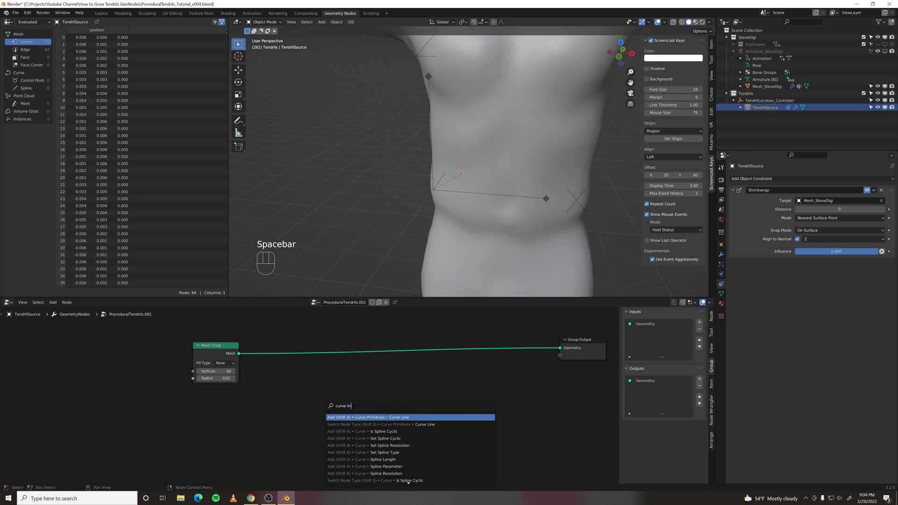
{"action": "key", "text": "Return"}
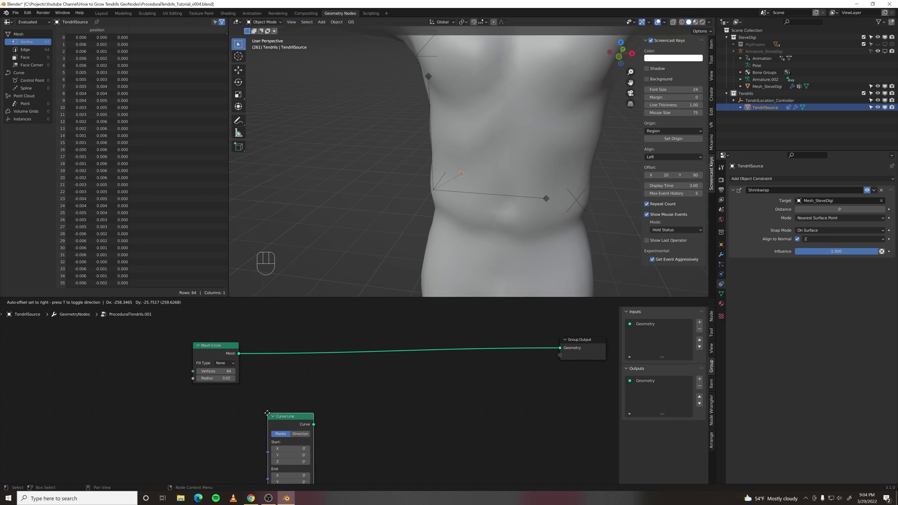
{"action": "left_click", "coordinate": [264, 412]}
Insert an Instance on Points node into the link between the Mesh Circle and the Group Output
{"action": "key", "text": "space"}
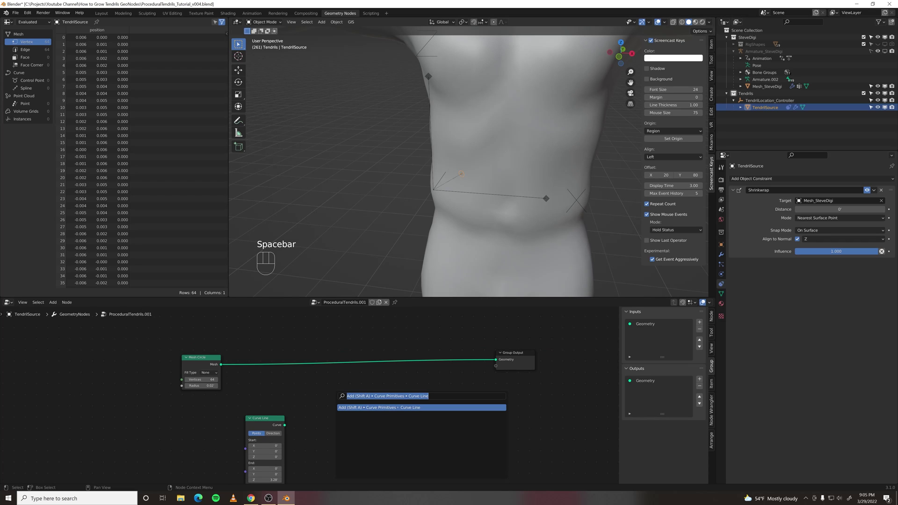
{"action": "type", "text": "instan"}
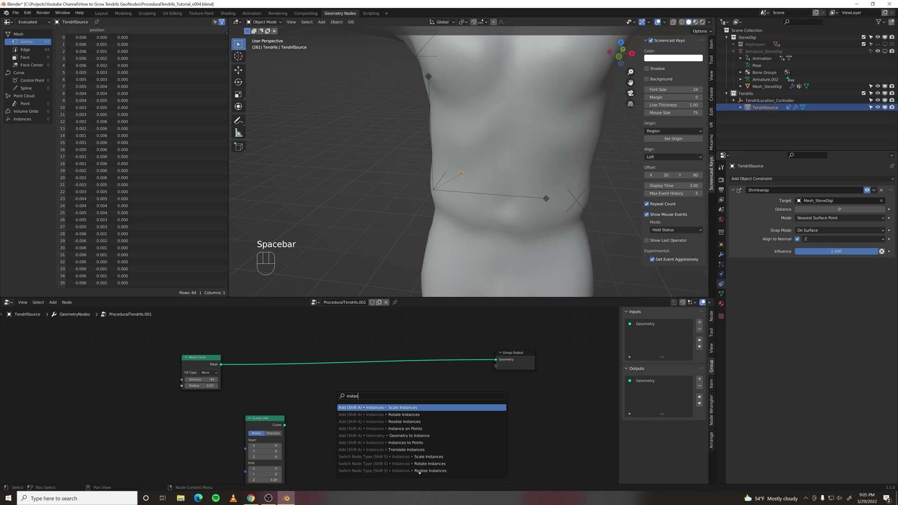
{"action": "key", "text": "Down"}
{"action": "key", "text": "Down"}
{"action": "key", "text": "Down"}
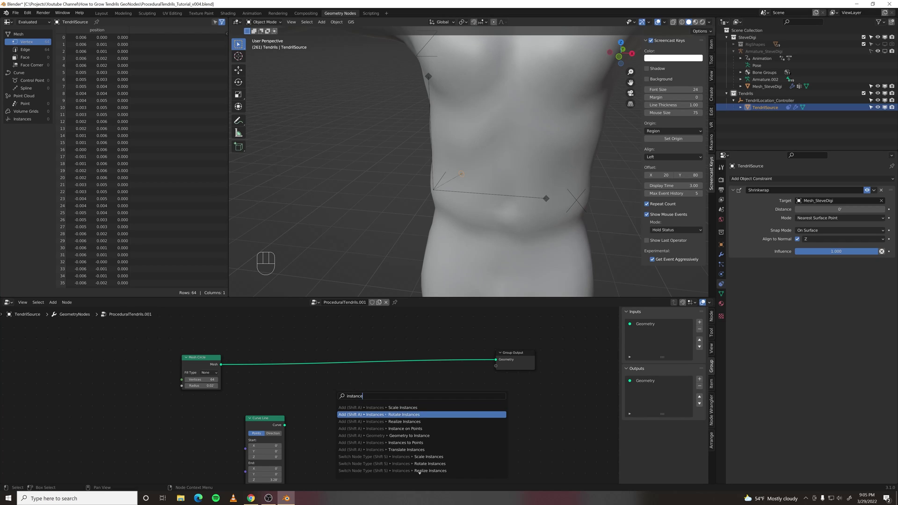
{"action": "key", "text": "Return"}
{"action": "left_click", "coordinate": [323, 351]}
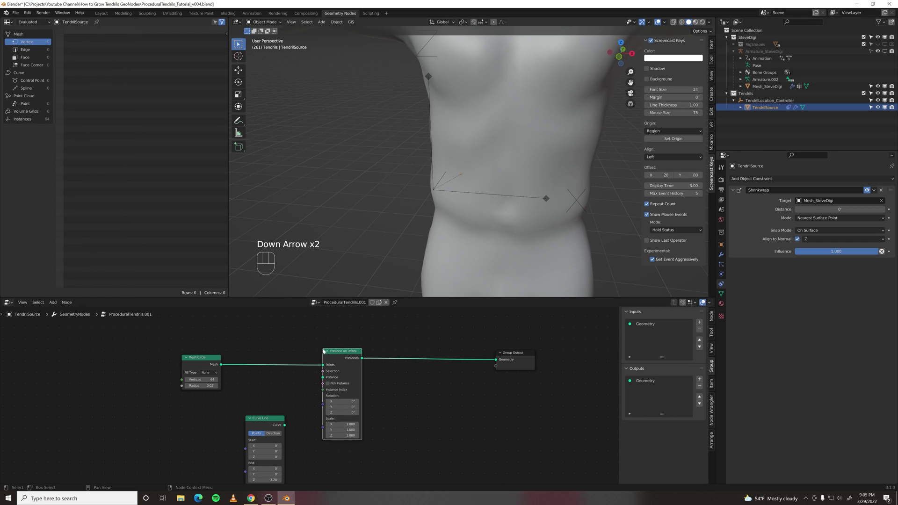
Connect the Curve Line to the Instance input and reduce the line's End Z to about 0.38 ft
{"action": "left_click_drag", "start_coordinate": [285, 426], "coordinate": [324, 378]}
{"action": "middle_click_drag", "start_coordinate": [481, 268], "coordinate": [496, 223]}
{"action": "middle_click_drag", "start_coordinate": [276, 463], "coordinate": [282, 415]}
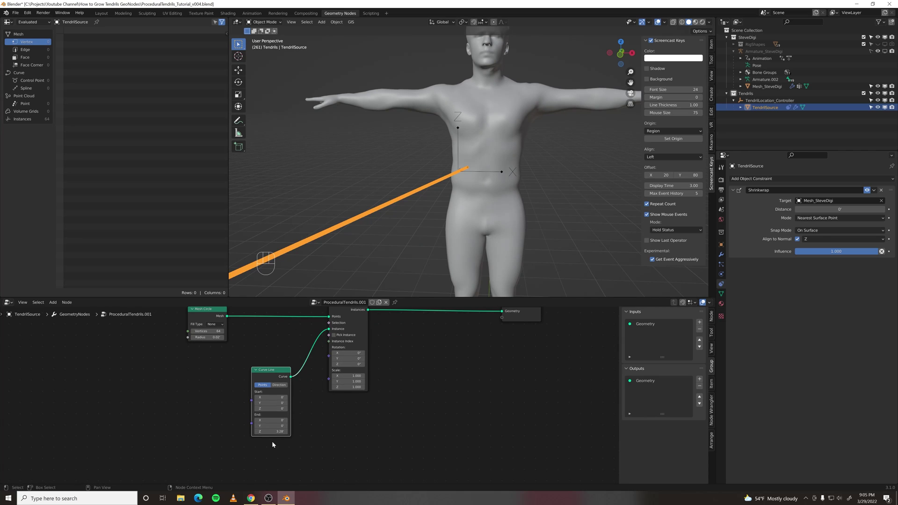
{"action": "left_click_drag", "start_coordinate": [278, 431], "coordinate": [269, 431]}
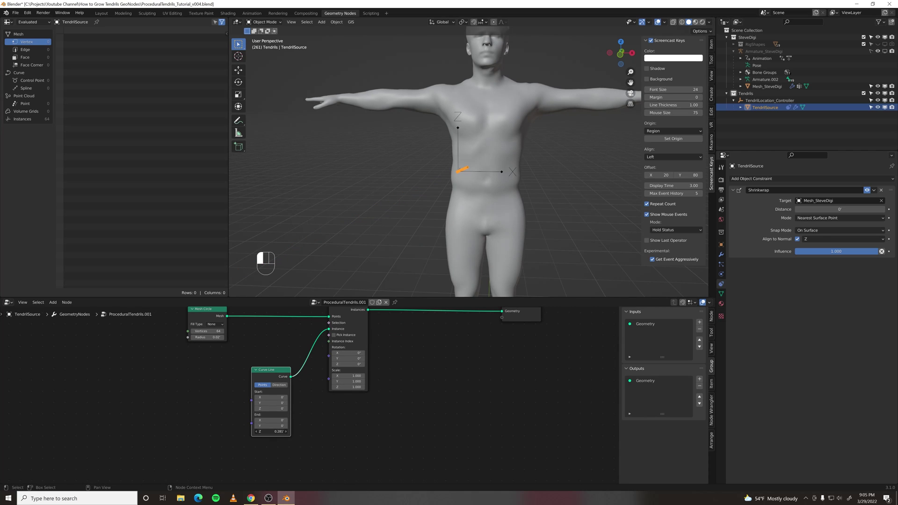
{"action": "scroll", "coordinate": [445, 217], "scroll_direction": "up", "scroll_amount": 4}
{"action": "middle_click_drag", "start_coordinate": [445, 217], "coordinate": [503, 186]}
{"action": "middle_click_drag", "start_coordinate": [463, 140], "coordinate": [463, 173]}
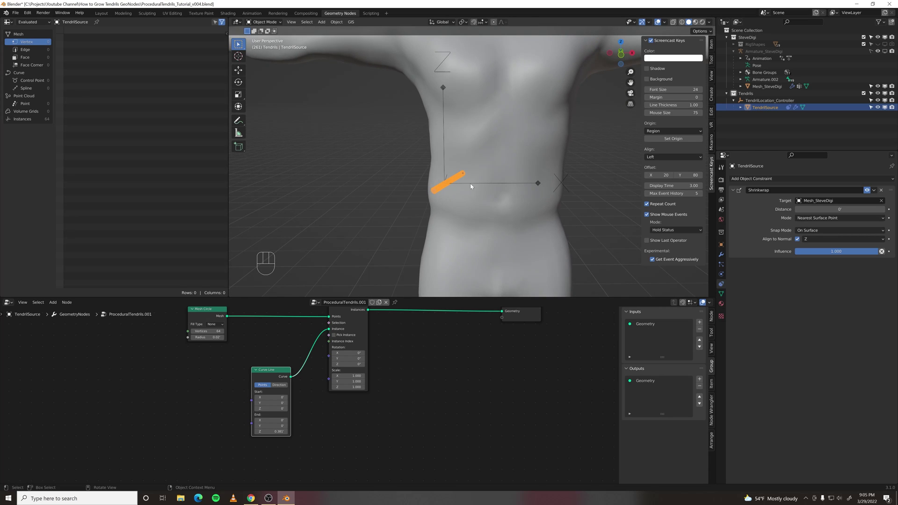
Move the Curve Line node away from Instance on Points and add a Normal input node below it
{"action": "left_click_drag", "start_coordinate": [270, 372], "coordinate": [232, 369]}
{"action": "middle_click_drag", "start_coordinate": [283, 407], "coordinate": [320, 416]}
{"action": "scroll", "coordinate": [332, 365], "scroll_direction": "down", "scroll_amount": 1}
{"action": "middle_click_drag", "start_coordinate": [303, 461], "coordinate": [311, 427]}
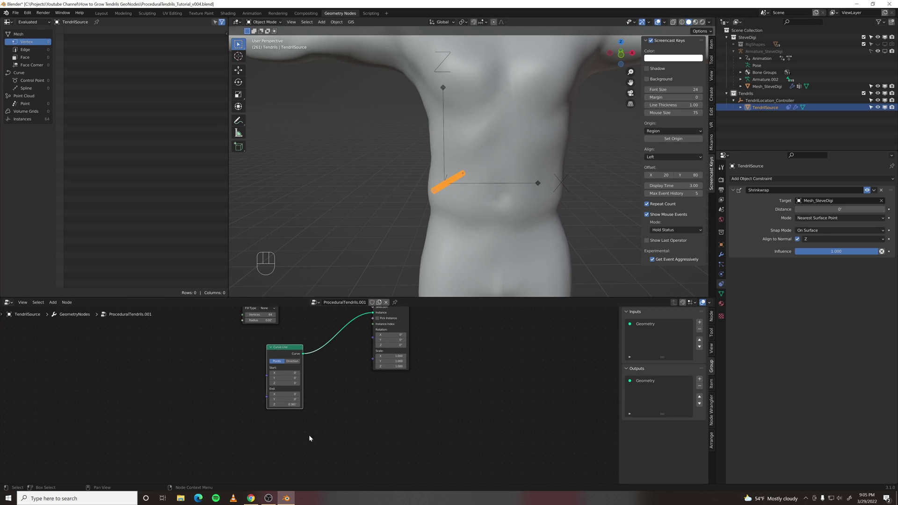
{"action": "left_click", "coordinate": [294, 437]}
{"action": "key", "text": "space"}
{"action": "type", "text": "normal"}
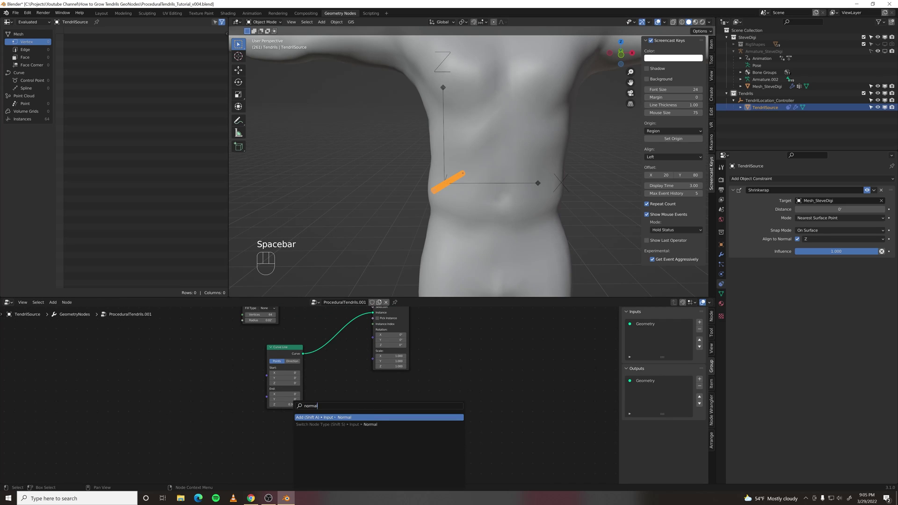
{"action": "key", "text": "Return"}
{"action": "left_click", "coordinate": [267, 437]}
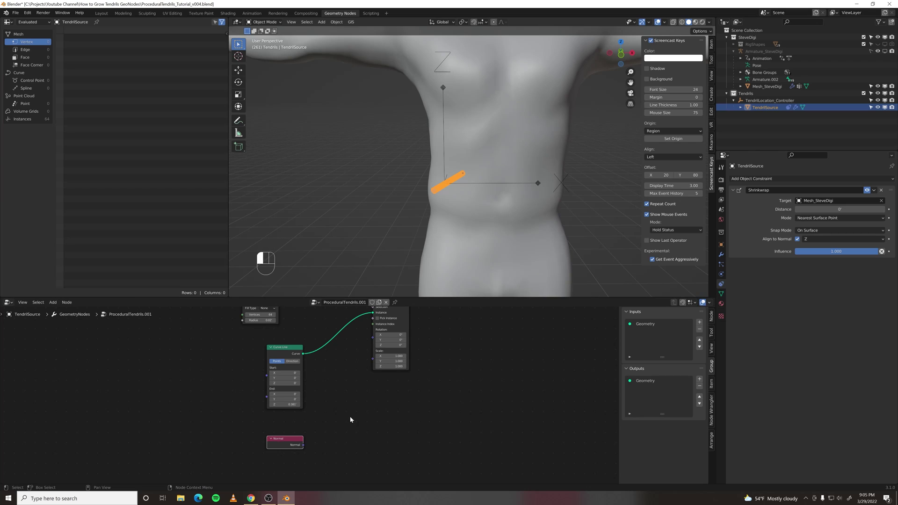
Add an Align Euler to Vector node beside the Normal node
{"action": "key", "text": "space"}
{"action": "type", "text": "al"}
{"action": "type", "text": "ign"}
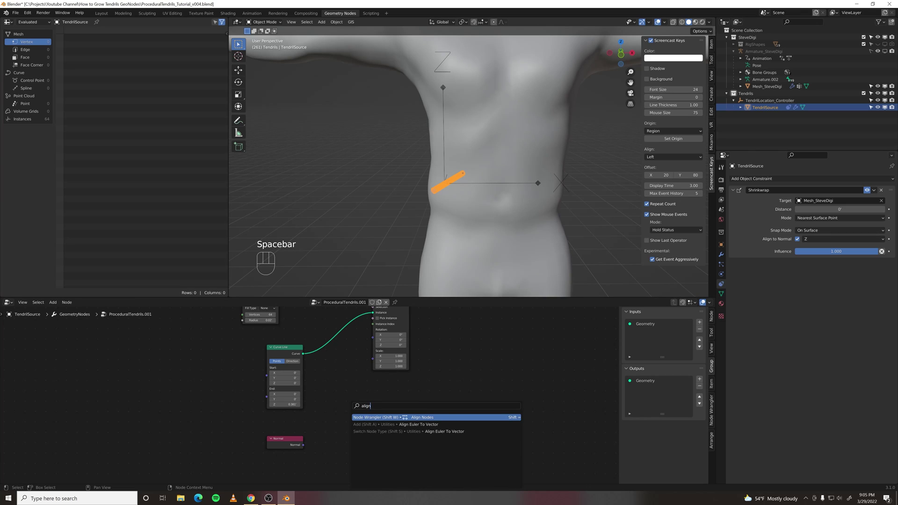
{"action": "key", "text": "Down"}
{"action": "key", "text": "Return"}
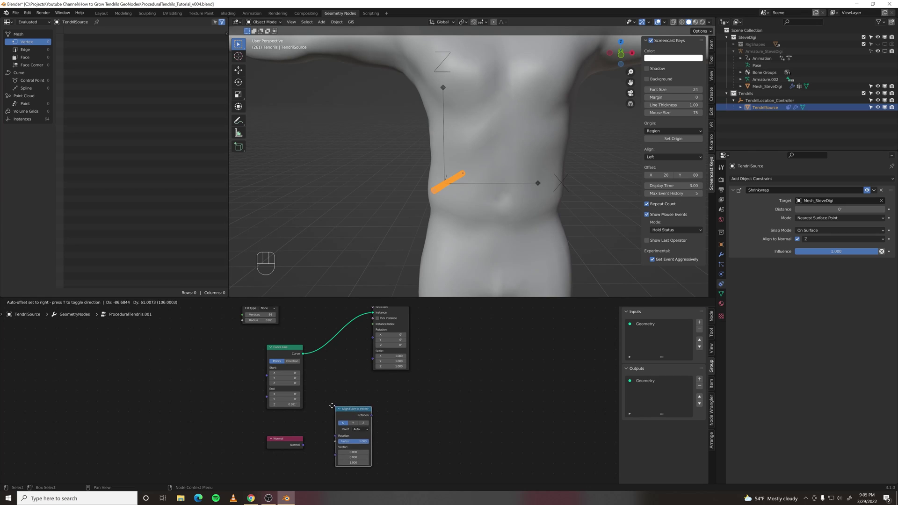
{"action": "left_click", "coordinate": [318, 403]}
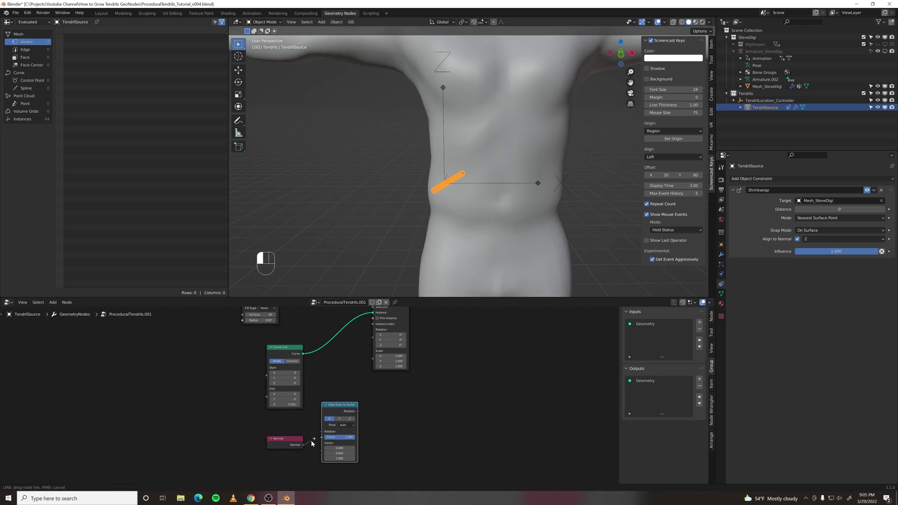
Feed the Normal through Align Euler to Vector into the Instance on Points rotation, aligned to the Z axis
{"action": "left_click_drag", "start_coordinate": [303, 445], "coordinate": [322, 451]}
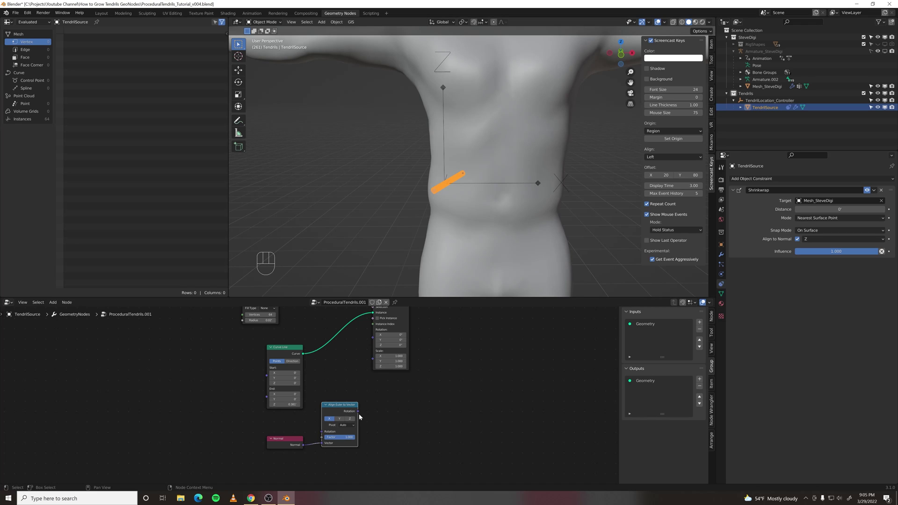
{"action": "left_click_drag", "start_coordinate": [358, 411], "coordinate": [370, 338]}
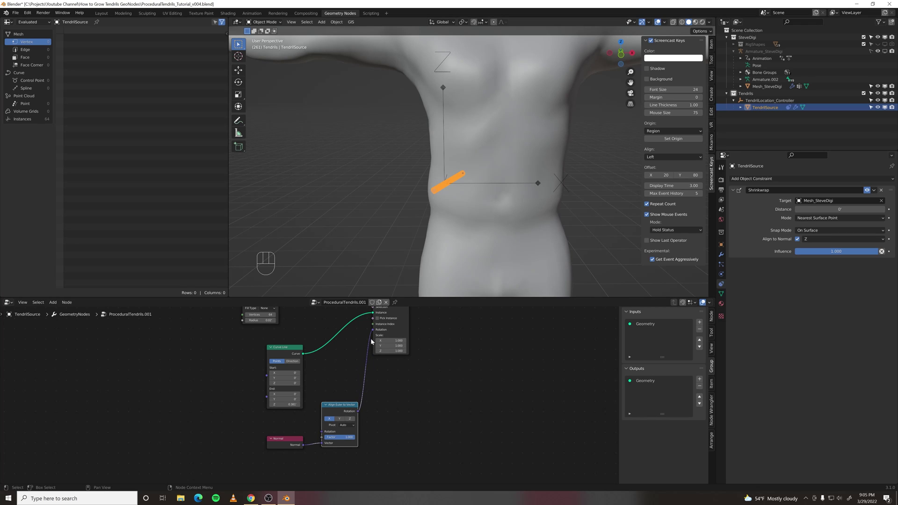
{"action": "left_click", "coordinate": [350, 420]}
{"action": "middle_click_drag", "start_coordinate": [464, 175], "coordinate": [472, 238]}
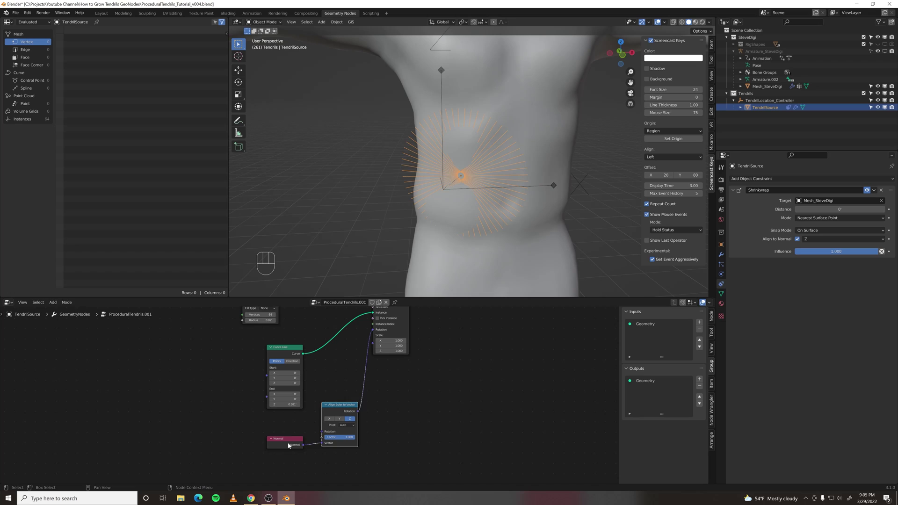
{"action": "left_click_drag", "start_coordinate": [289, 445], "coordinate": [289, 440]}
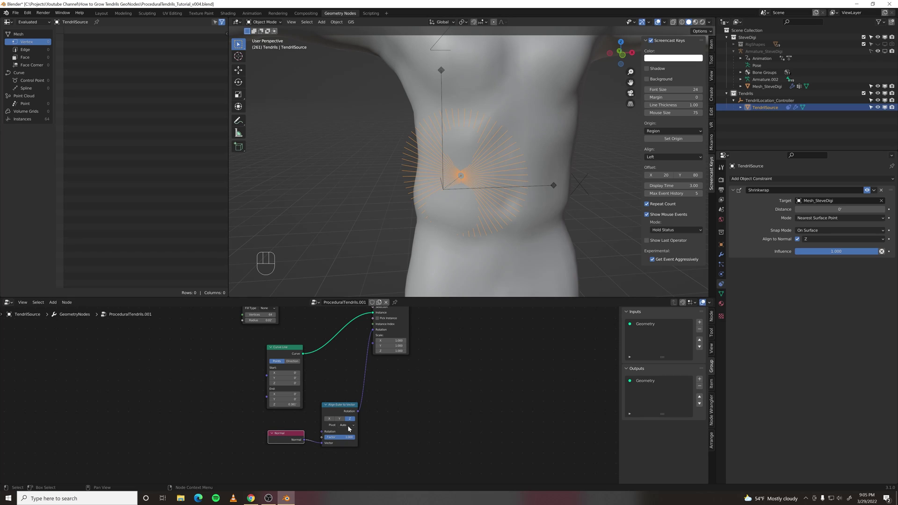
{"action": "left_click_drag", "start_coordinate": [344, 407], "coordinate": [341, 406]}
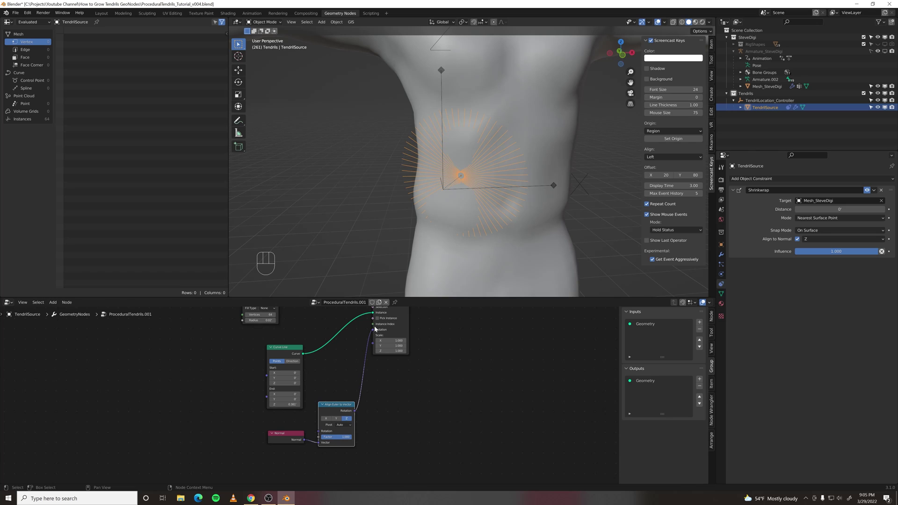
Move the Group Output node well away from Instance on Points to make room for more nodes
{"action": "middle_click_drag", "start_coordinate": [419, 386], "coordinate": [412, 415]}
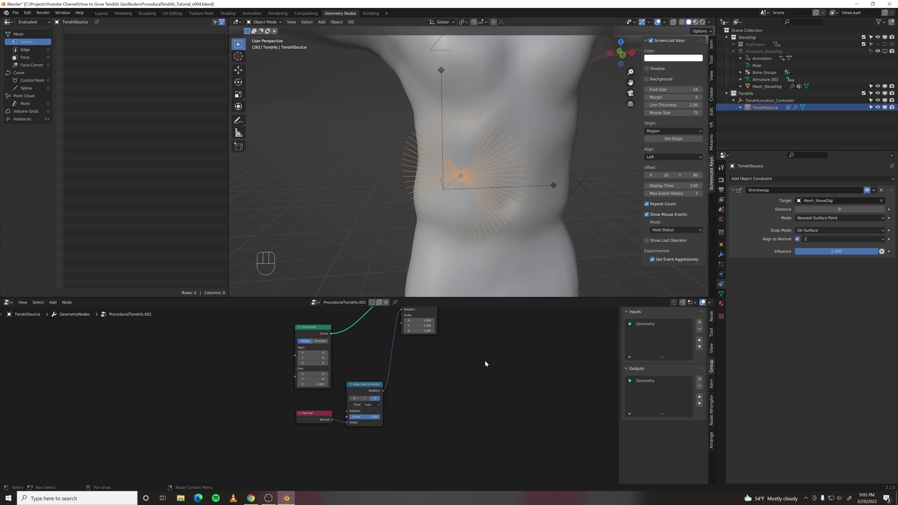
{"action": "scroll", "coordinate": [485, 361], "scroll_direction": "down", "scroll_amount": 5}
{"action": "middle_click_drag", "start_coordinate": [485, 361], "coordinate": [372, 391]}
{"action": "left_click_drag", "start_coordinate": [381, 338], "coordinate": [552, 341]}
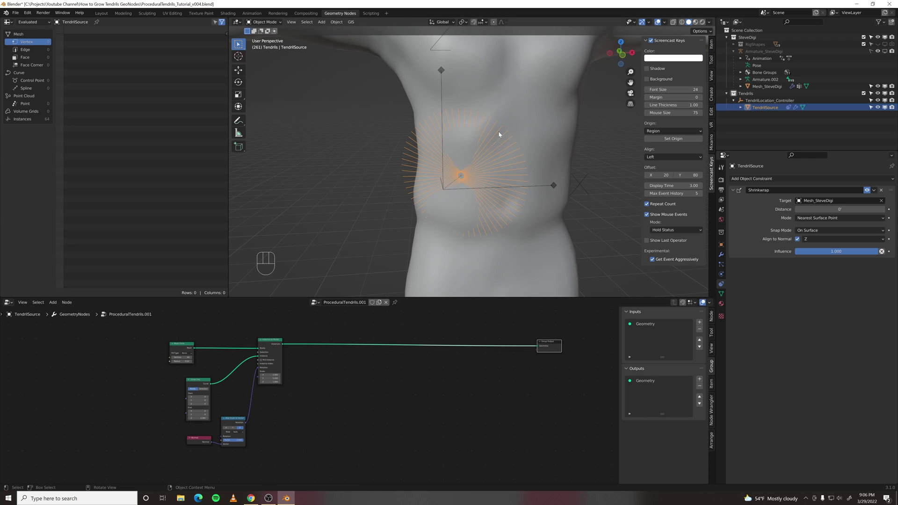
{"action": "middle_click_drag", "start_coordinate": [528, 148], "coordinate": [492, 123]}
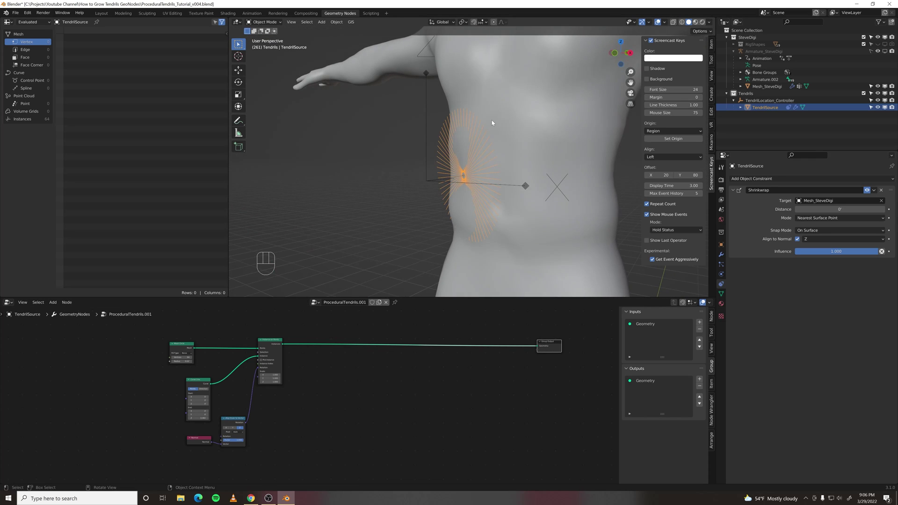
{"action": "middle_click_drag", "start_coordinate": [488, 169], "coordinate": [528, 166]}
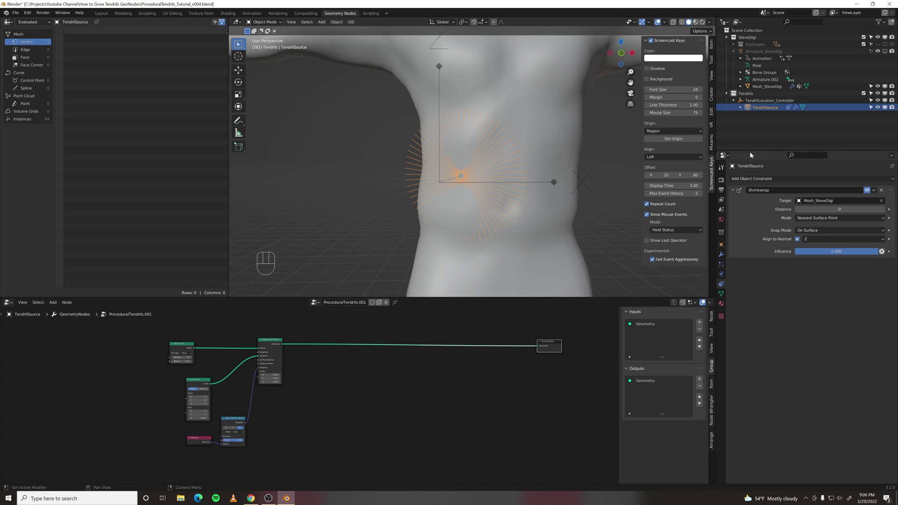
Bring Mesh_SteveDigi in as an Object Info node and feed its geometry into the target of a new Geometry Proximity node
{"action": "left_click_drag", "start_coordinate": [763, 87], "coordinate": [324, 415]}
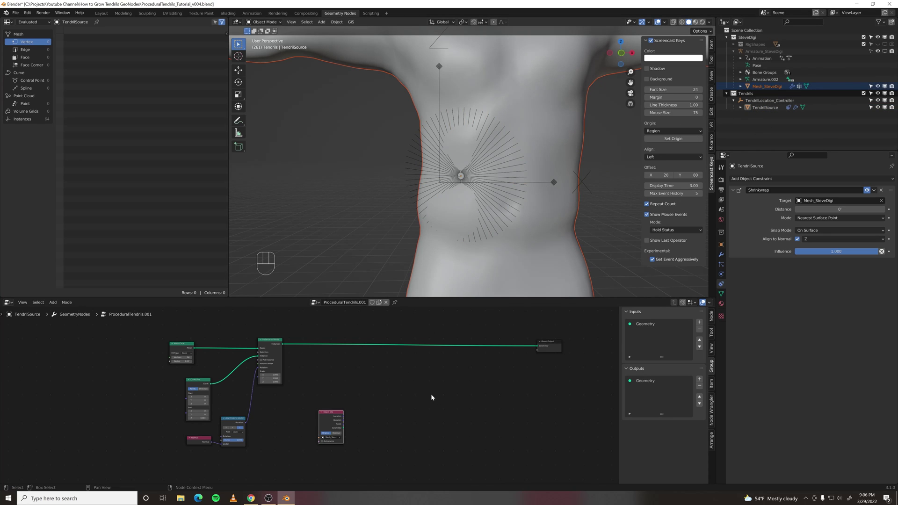
{"action": "middle_click_drag", "start_coordinate": [431, 398], "coordinate": [416, 406]}
{"action": "key", "text": "space"}
{"action": "type", "text": "geo"}
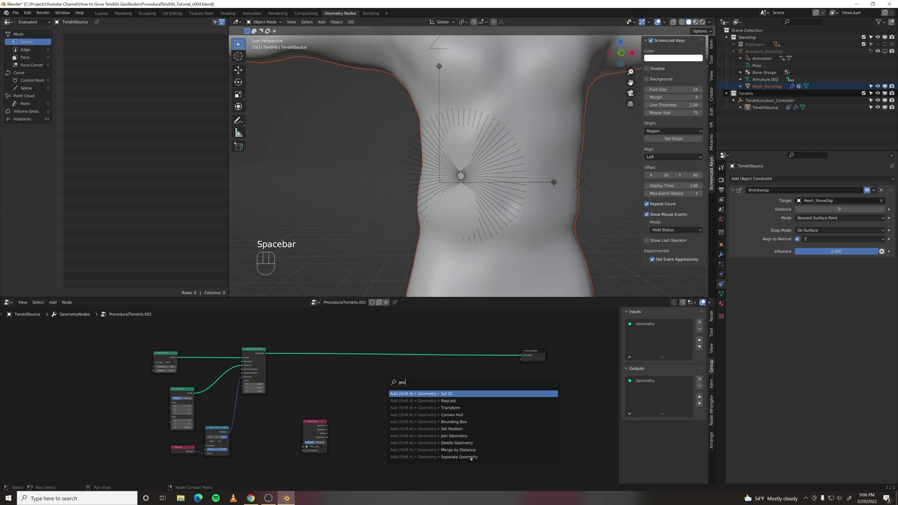
{"action": "type", "text": "metry prox"}
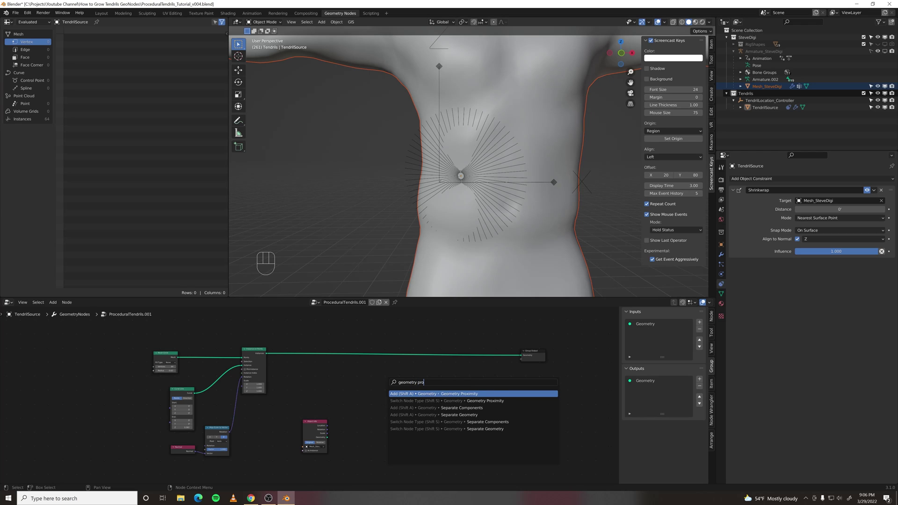
{"action": "key", "text": "Return"}
{"action": "left_click", "coordinate": [352, 382]}
{"action": "scroll", "coordinate": [337, 451], "scroll_direction": "up", "scroll_amount": 1}
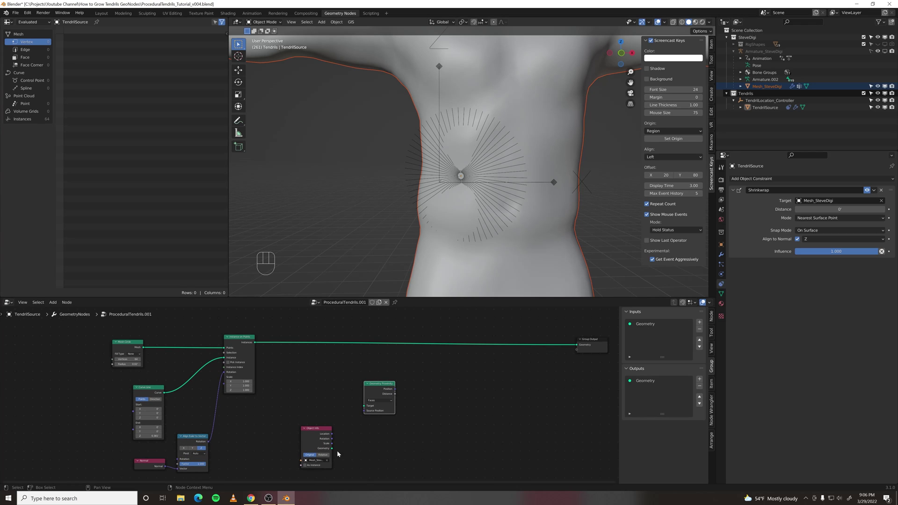
{"action": "left_click_drag", "start_coordinate": [332, 449], "coordinate": [365, 405]}
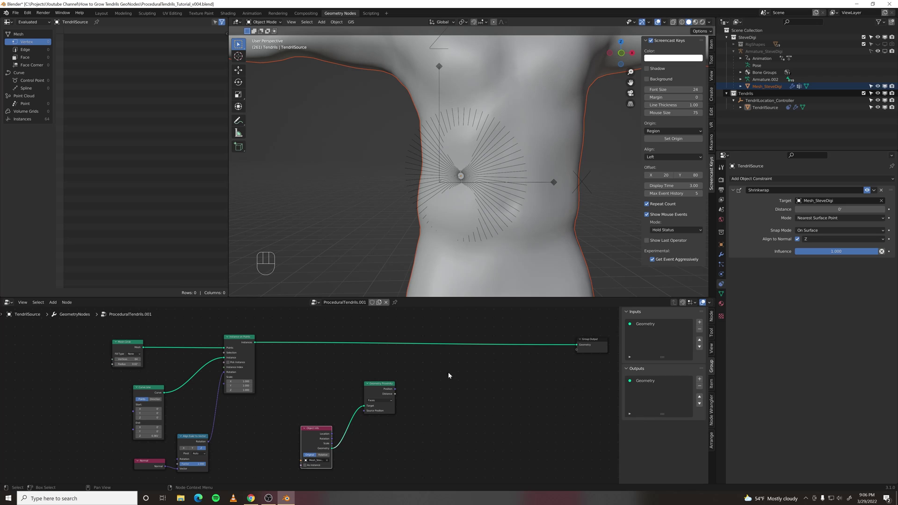
Insert a Set Position node before the Group Output and drive its position from the Geometry Proximity position
{"action": "middle_click_drag", "start_coordinate": [450, 372], "coordinate": [357, 375]}
{"action": "key", "text": "space"}
{"action": "type", "text": "s"}
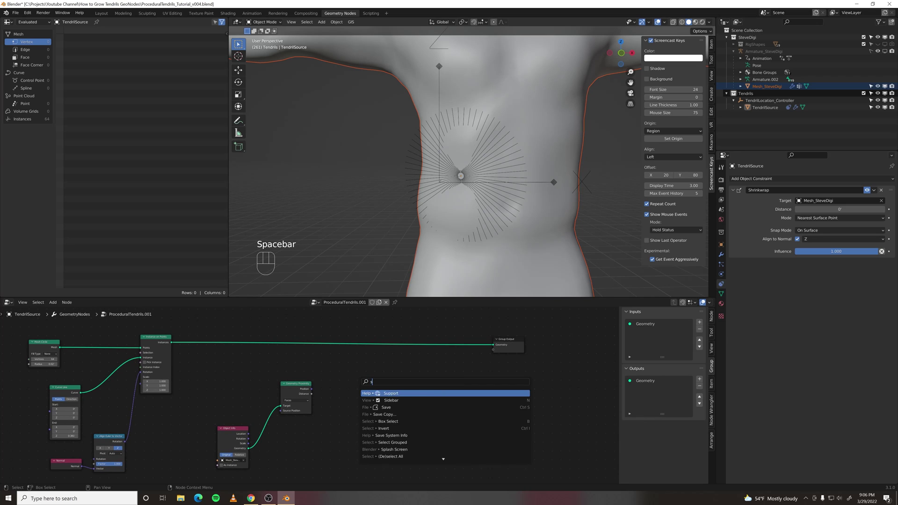
{"action": "type", "text": "et pos"}
{"action": "key", "text": "Return"}
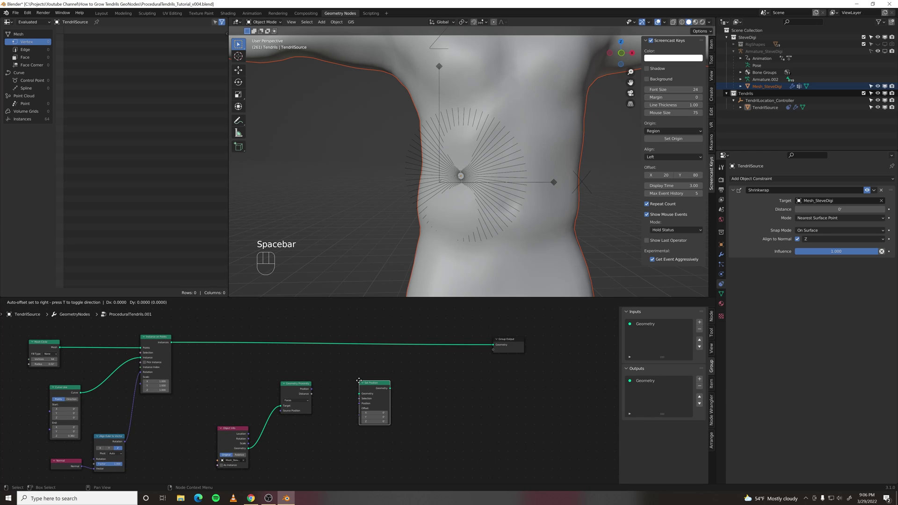
{"action": "left_click", "coordinate": [352, 338]}
{"action": "scroll", "coordinate": [310, 397], "scroll_direction": "up", "scroll_amount": 3}
{"action": "left_click_drag", "start_coordinate": [312, 388], "coordinate": [362, 363]}
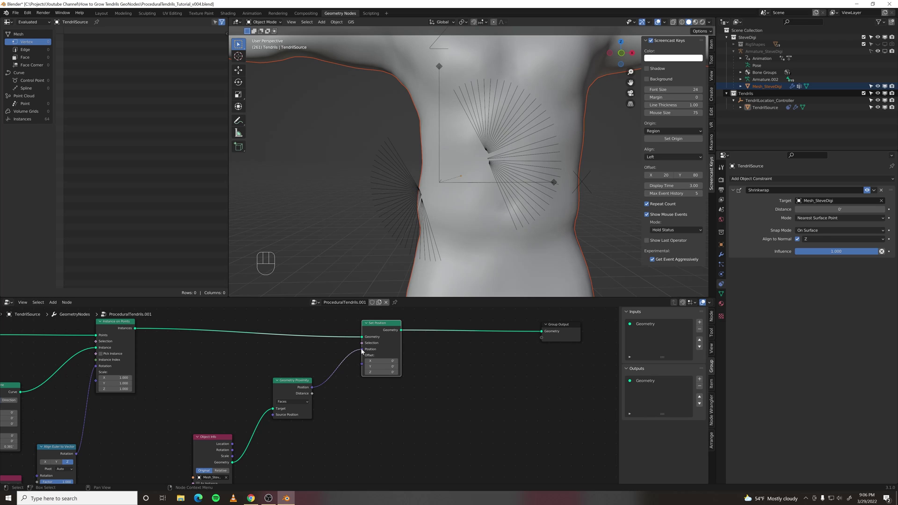
Switch the Object Info node for Mesh_SteveDigi to Relative
{"action": "middle_click_drag", "start_coordinate": [264, 448], "coordinate": [305, 406]}
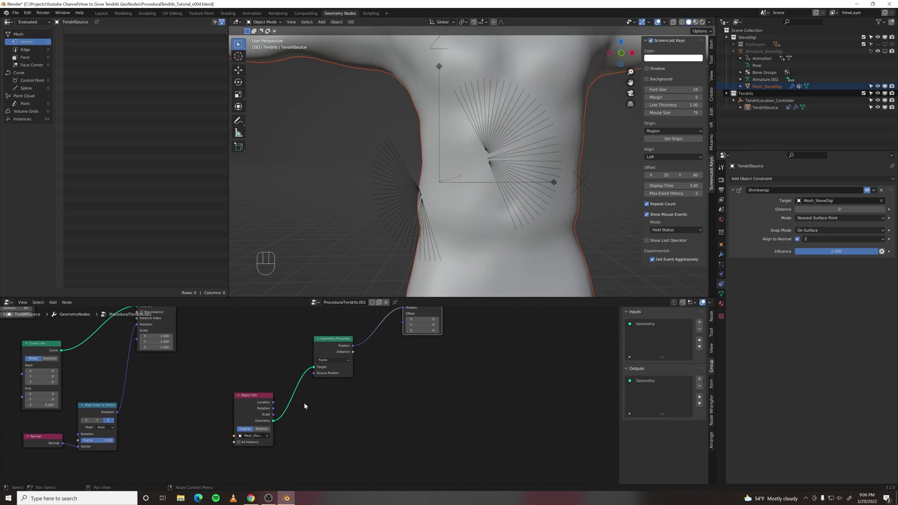
{"action": "left_click", "coordinate": [261, 429]}
{"action": "middle_click_drag", "start_coordinate": [484, 183], "coordinate": [526, 187]}
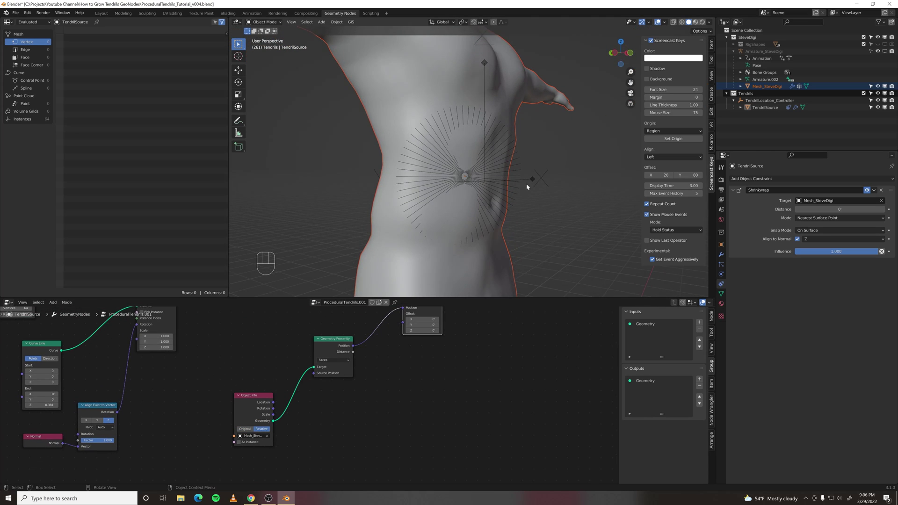
Insert a Realize Instances node into the link between Instance on Points and Set Position
{"action": "scroll", "coordinate": [383, 365], "scroll_direction": "down", "scroll_amount": 1}
{"action": "middle_click_drag", "start_coordinate": [414, 357], "coordinate": [400, 401]}
{"action": "middle_click_drag", "start_coordinate": [255, 369], "coordinate": [291, 372]}
{"action": "left_click", "coordinate": [293, 386]}
{"action": "key", "text": "space"}
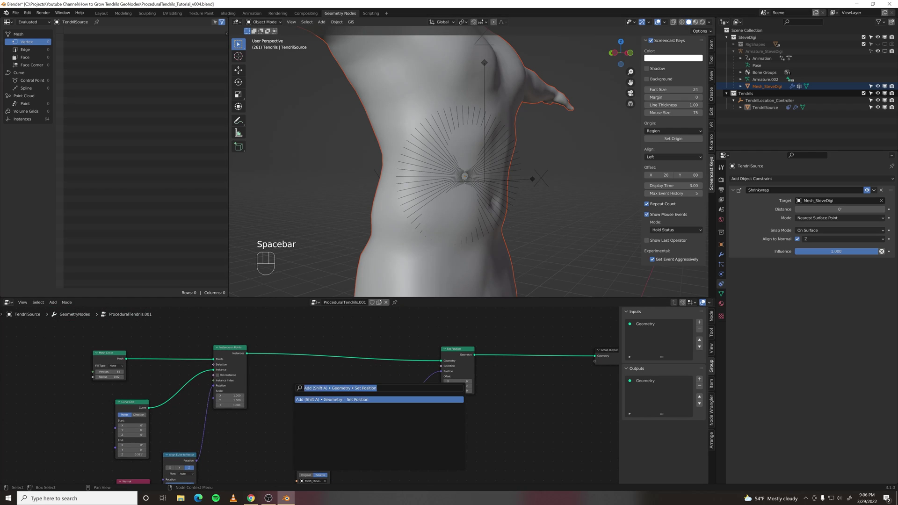
{"action": "type", "text": "realiz"}
{"action": "key", "text": "Return"}
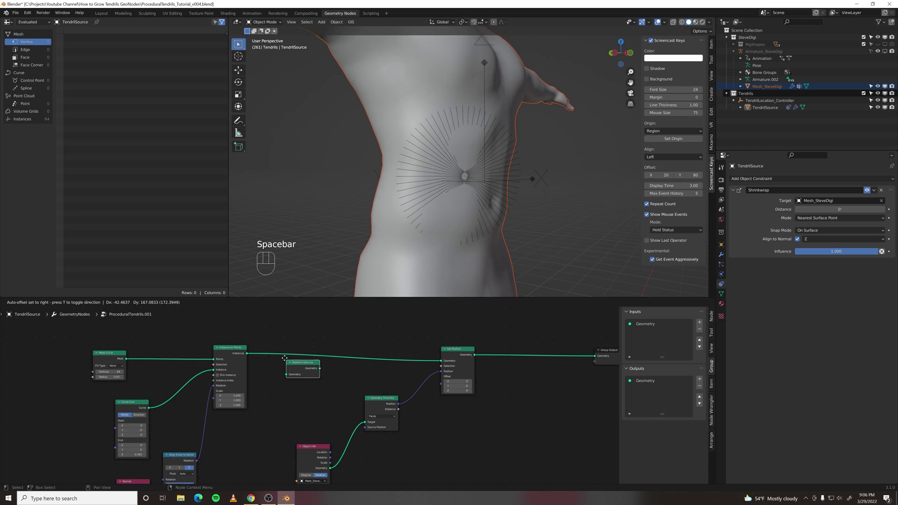
{"action": "left_click", "coordinate": [291, 358]}
{"action": "middle_click_drag", "start_coordinate": [436, 202], "coordinate": [472, 197]}
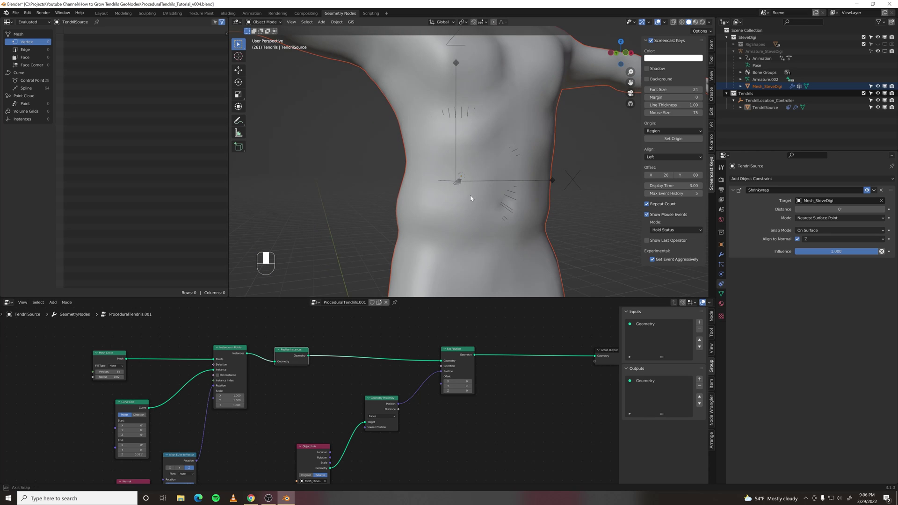
Hide the selected object in the viewport and unhide it again
{"action": "left_click", "coordinate": [538, 105]}
{"action": "middle_click_drag", "start_coordinate": [552, 146], "coordinate": [540, 128]}
{"action": "key", "text": "h"}
{"action": "key", "text": "alt+h"}
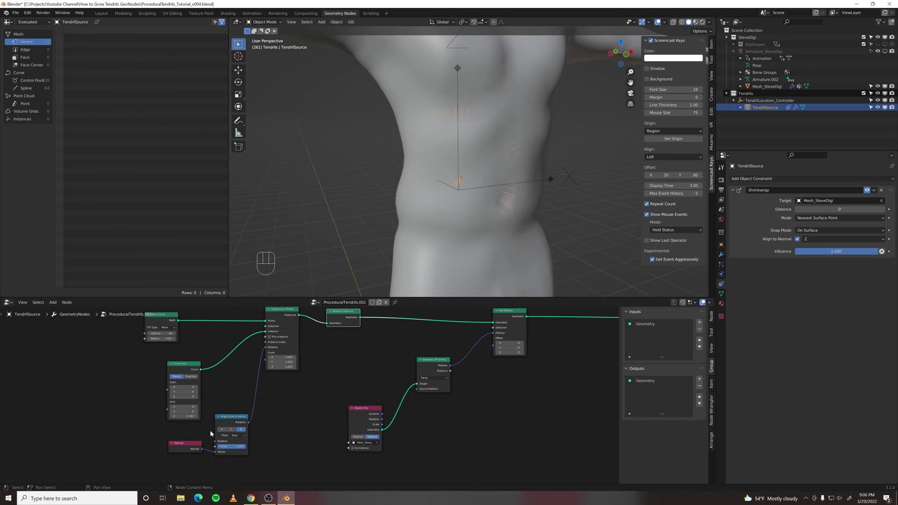
Try longer and shorter End Z values on the Curve Line to compare how the lines cling to the body
{"action": "left_click_drag", "start_coordinate": [189, 416], "coordinate": [264, 417]}
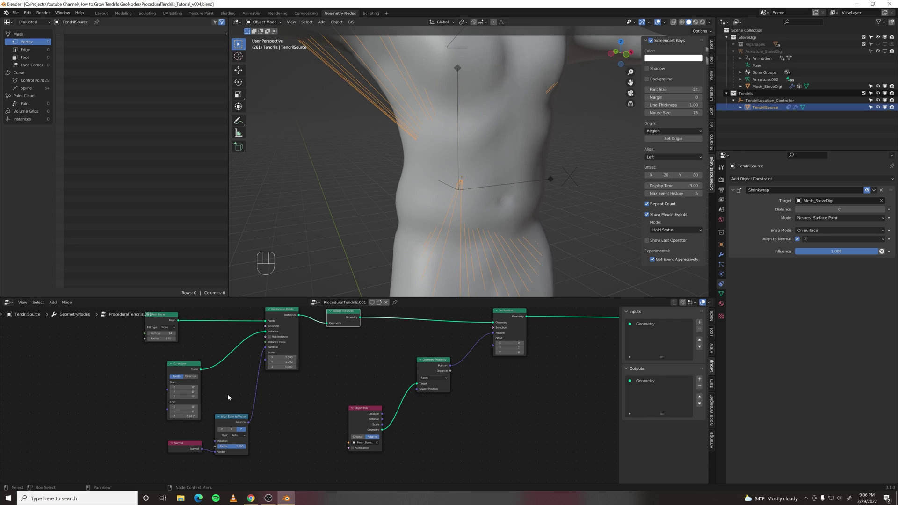
{"action": "scroll", "coordinate": [440, 202], "scroll_direction": "down", "scroll_amount": 5}
{"action": "middle_click_drag", "start_coordinate": [440, 205], "coordinate": [436, 248]}
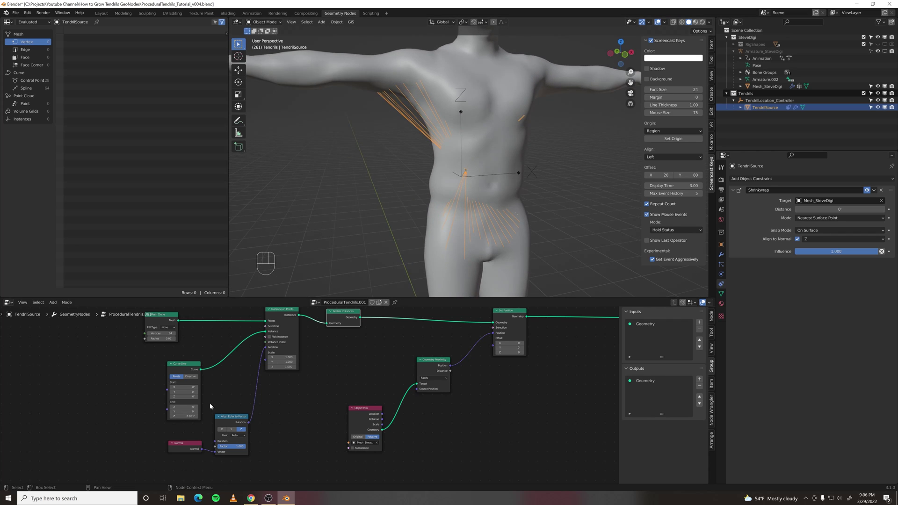
{"action": "left_click_drag", "start_coordinate": [185, 416], "coordinate": [220, 417]}
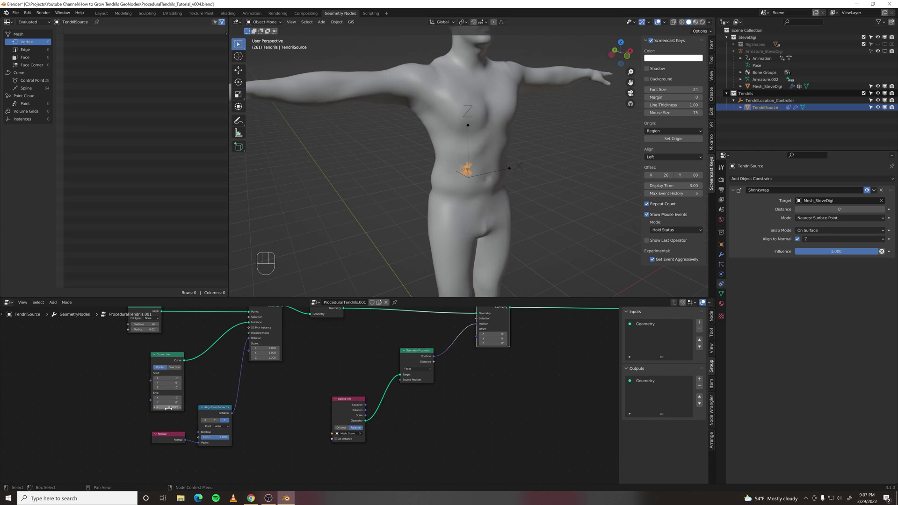
{"action": "scroll", "coordinate": [481, 230], "scroll_direction": "up", "scroll_amount": 5}
{"action": "middle_click_drag", "start_coordinate": [487, 198], "coordinate": [474, 198]}
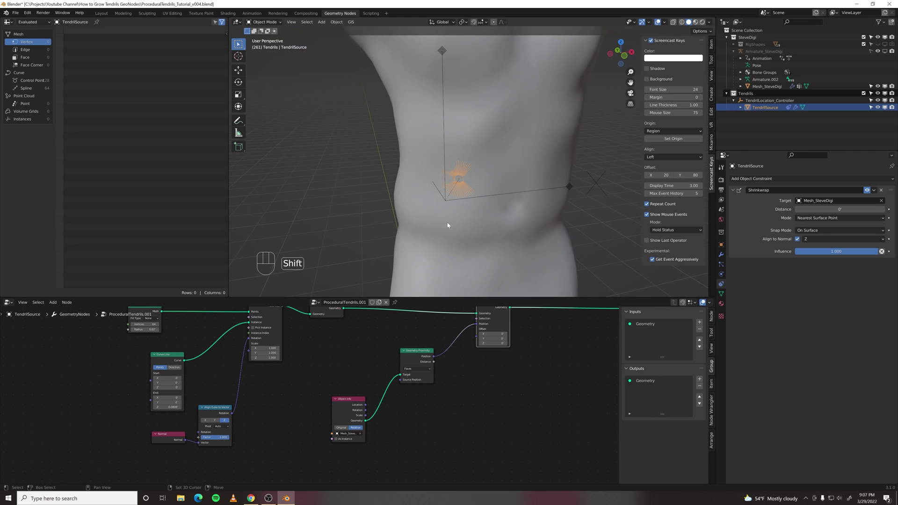
{"action": "middle_click_drag", "start_coordinate": [447, 225], "coordinate": [483, 151], "text": "shift"}
Set the Curve Line's End Z to 0.05 ft
{"action": "left_click", "coordinate": [169, 407]}
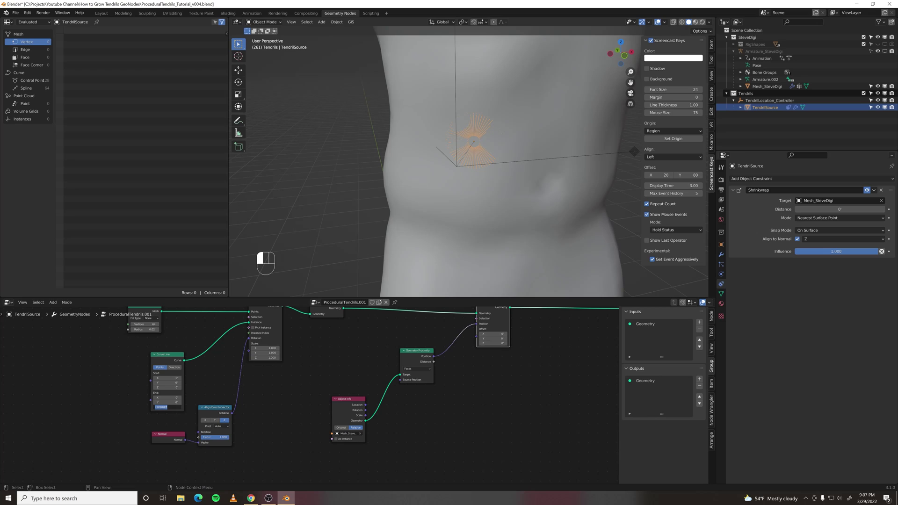
{"action": "type", "text": "05"}
{"action": "key", "text": "Return"}
{"action": "left_click", "coordinate": [175, 406]}
{"action": "type", "text": ".05"}
{"action": "key", "text": "Return"}
{"action": "middle_click_drag", "start_coordinate": [414, 197], "coordinate": [476, 202]}
{"action": "scroll", "coordinate": [481, 194], "scroll_direction": "up", "scroll_amount": 6}
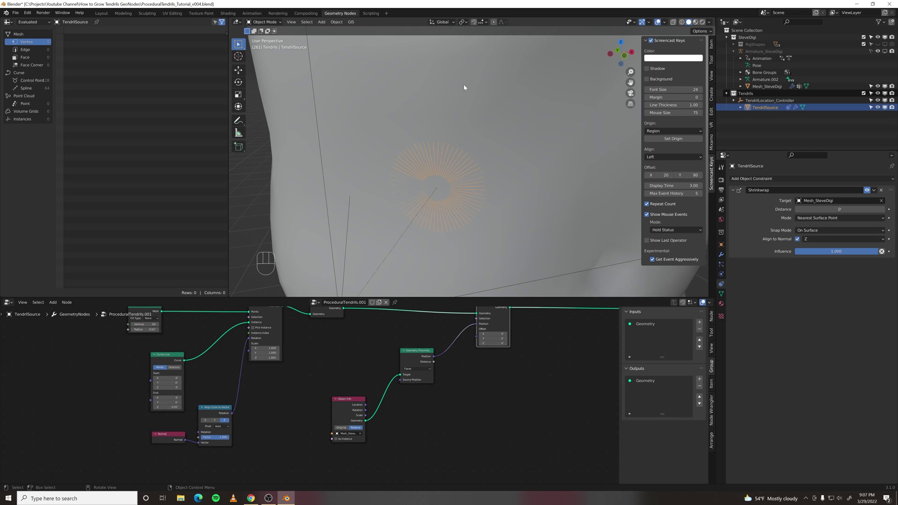
Examine how the ring of short tendril lines lies on the torso surface, from close up and from a distance
{"action": "middle_click_drag", "start_coordinate": [464, 84], "coordinate": [470, 97]}
{"action": "middle_click_drag", "start_coordinate": [496, 311], "coordinate": [456, 348]}
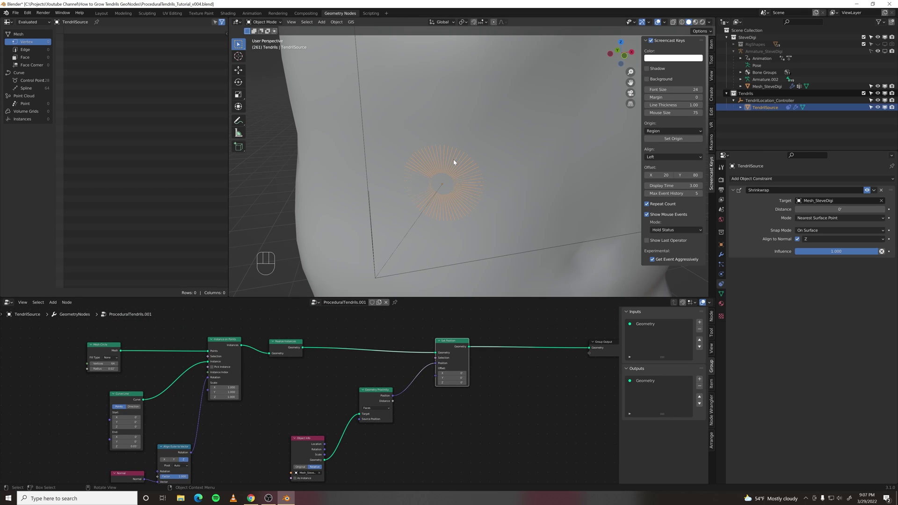
{"action": "scroll", "coordinate": [546, 97], "scroll_direction": "down", "scroll_amount": 4}
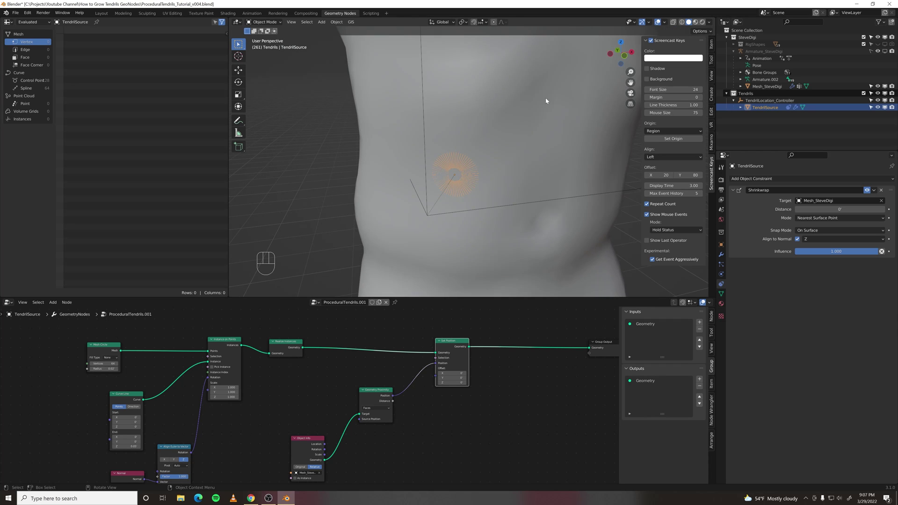
{"action": "middle_click_drag", "start_coordinate": [529, 112], "coordinate": [504, 150], "text": "shift"}
{"action": "scroll", "coordinate": [484, 170], "scroll_direction": "down", "scroll_amount": 5}
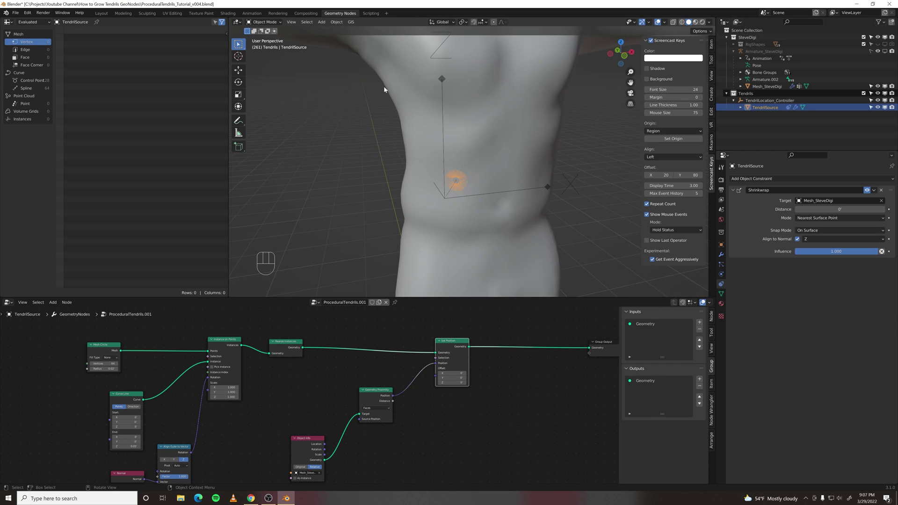
{"action": "scroll", "coordinate": [474, 170], "scroll_direction": "up", "scroll_amount": 5}
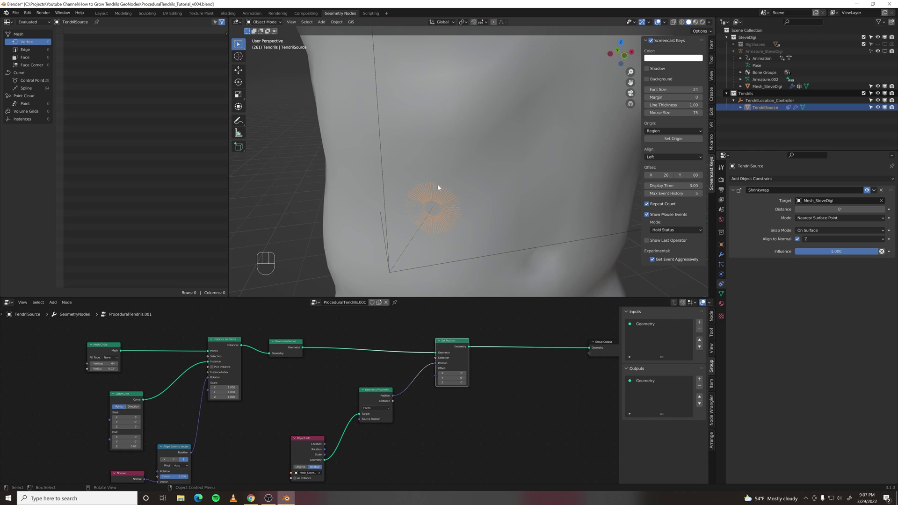
{"action": "scroll", "coordinate": [513, 130], "scroll_direction": "down", "scroll_amount": 4}
{"action": "middle_click_drag", "start_coordinate": [505, 147], "coordinate": [467, 214]}
{"action": "scroll", "coordinate": [492, 364], "scroll_direction": "down", "scroll_amount": 4}
Spread the node tree by moving the Group Output and the Mesh Circle farther away from the nodes between them
{"action": "middle_click_drag", "start_coordinate": [531, 389], "coordinate": [362, 374]}
{"action": "left_click_drag", "start_coordinate": [405, 336], "coordinate": [612, 343]}
{"action": "scroll", "coordinate": [311, 402], "scroll_direction": "down", "scroll_amount": 4}
{"action": "middle_click_drag", "start_coordinate": [72, 391], "coordinate": [281, 371]}
{"action": "scroll", "coordinate": [281, 371], "scroll_direction": "up", "scroll_amount": 1}
{"action": "left_click_drag", "start_coordinate": [250, 331], "coordinate": [112, 328]}
{"action": "scroll", "coordinate": [193, 380], "scroll_direction": "down", "scroll_amount": 1}
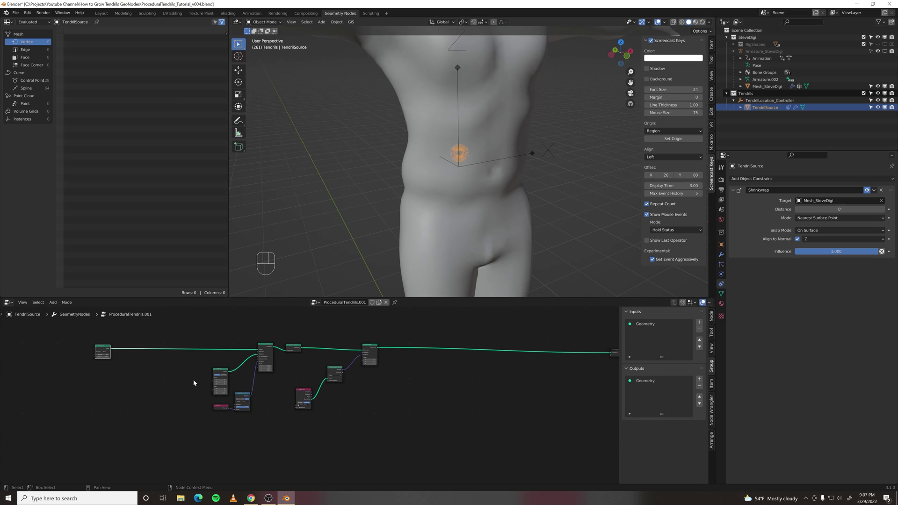
Duplicate all the nodes between the Mesh Circle and the Group Output and place the copies in the gap before the Group Output
{"action": "left_click_drag", "start_coordinate": [180, 322], "coordinate": [397, 435]}
{"action": "middle_click_drag", "start_coordinate": [397, 436], "coordinate": [301, 397]}
{"action": "scroll", "coordinate": [300, 396], "scroll_direction": "down", "scroll_amount": 1}
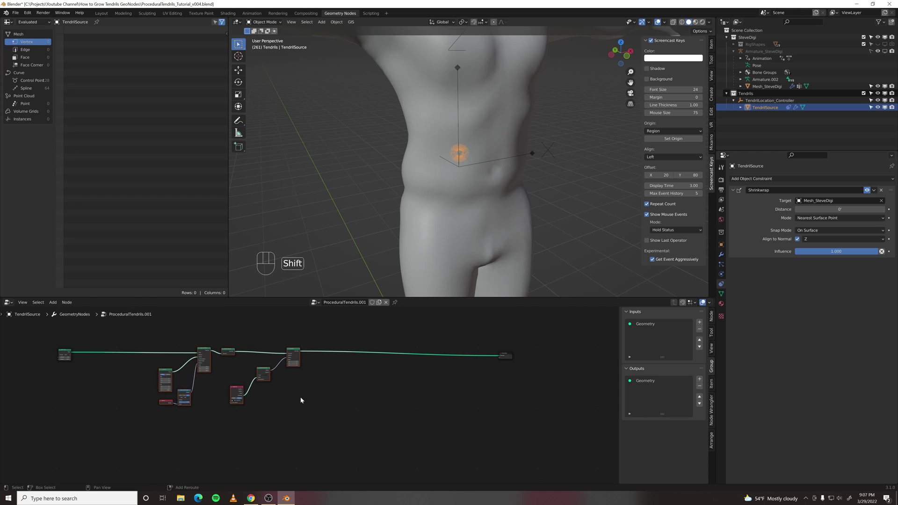
{"action": "key", "text": "shift+d"}
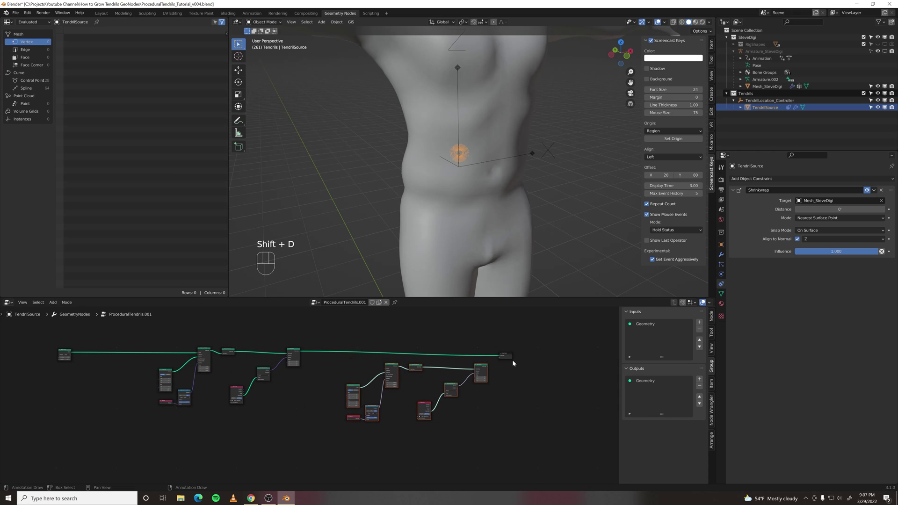
{"action": "left_click", "coordinate": [493, 413]}
Connect the first Set Position's geometry to the duplicated Instance on Points' Points input, and the duplicated Set Position to the Group Output
{"action": "scroll", "coordinate": [314, 360], "scroll_direction": "up", "scroll_amount": 6}
{"action": "middle_click_drag", "start_coordinate": [387, 356], "coordinate": [248, 361]}
{"action": "scroll", "coordinate": [185, 340], "scroll_direction": "up", "scroll_amount": 2}
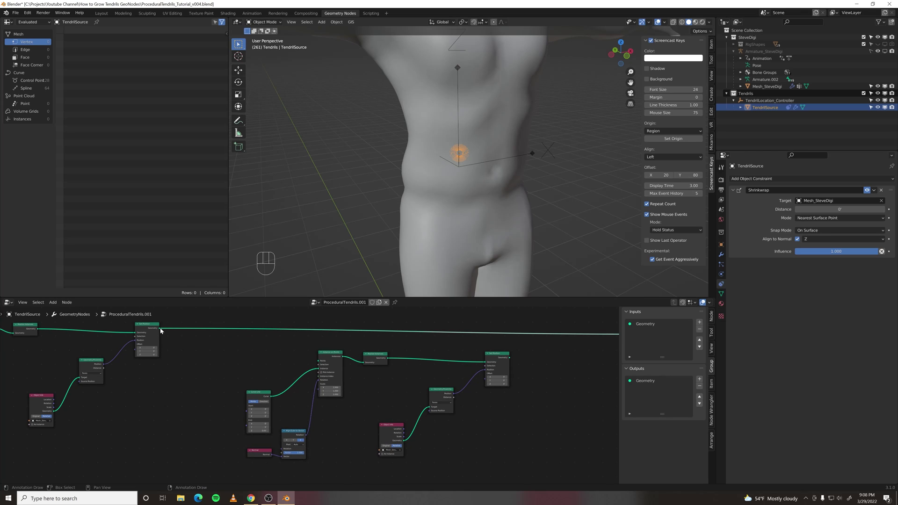
{"action": "left_click_drag", "start_coordinate": [160, 331], "coordinate": [318, 361]}
{"action": "middle_click_drag", "start_coordinate": [553, 376], "coordinate": [461, 385]}
{"action": "left_click_drag", "start_coordinate": [401, 374], "coordinate": [540, 352]}
Hide the body mesh and inspect the tendril lines on their own
{"action": "scroll", "coordinate": [470, 161], "scroll_direction": "up", "scroll_amount": 7}
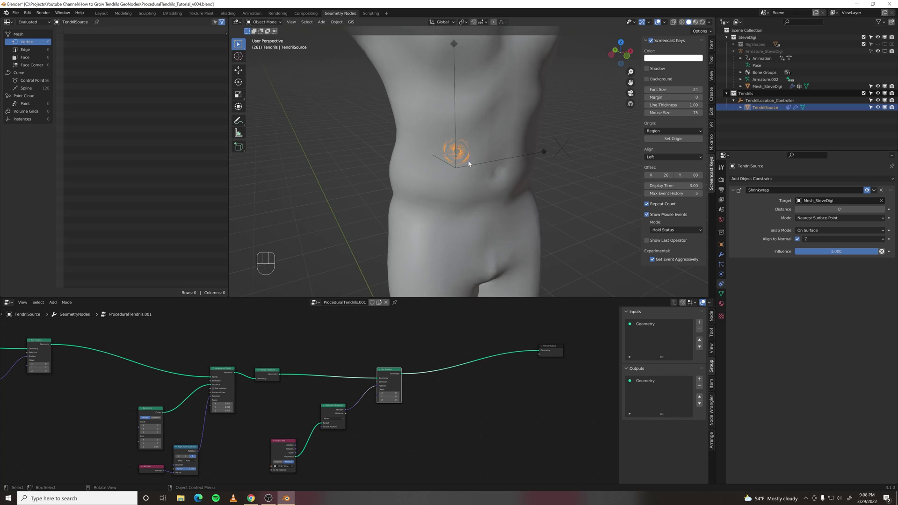
{"action": "mouse_move", "coordinate": [451, 157]}
{"action": "middle_mouse_down"}
{"action": "mouse_move", "coordinate": [445, 142]}
{"action": "mouse_move", "coordinate": [463, 164]}
{"action": "middle_mouse_up"}
{"action": "middle_click_drag", "start_coordinate": [463, 164], "coordinate": [487, 154]}
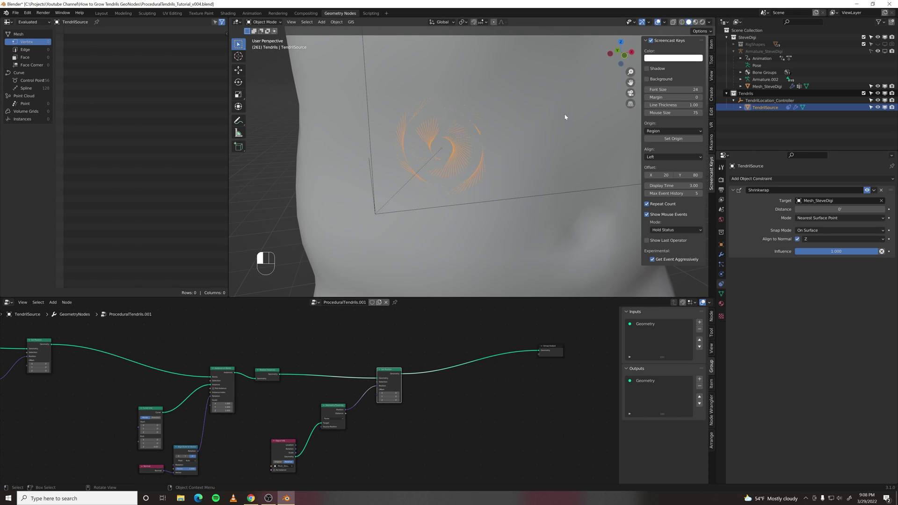
{"action": "left_click", "coordinate": [565, 123]}
{"action": "key", "text": "h"}
{"action": "left_click", "coordinate": [464, 144]}
{"action": "scroll", "coordinate": [465, 146], "scroll_direction": "up", "scroll_amount": 3}
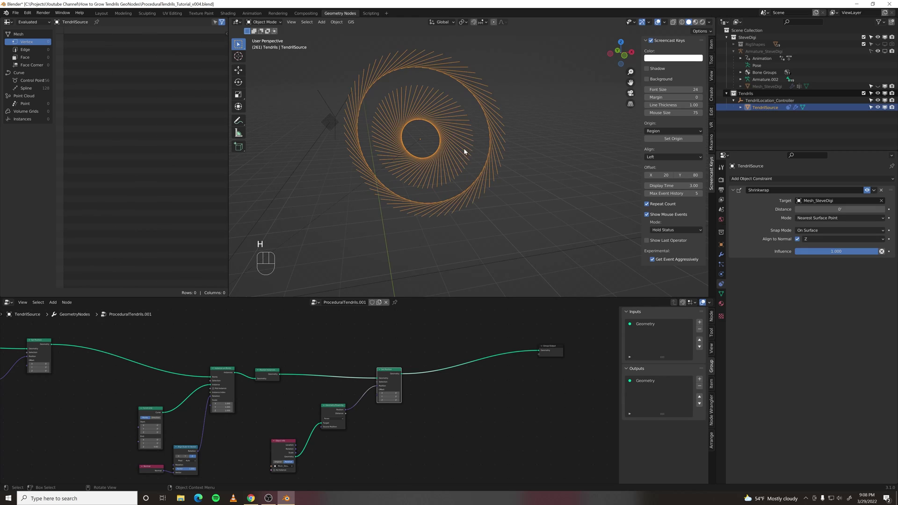
{"action": "mouse_move", "coordinate": [470, 153]}
{"action": "middle_mouse_down"}
{"action": "mouse_move", "coordinate": [436, 148]}
{"action": "mouse_move", "coordinate": [457, 159]}
{"action": "middle_mouse_up"}
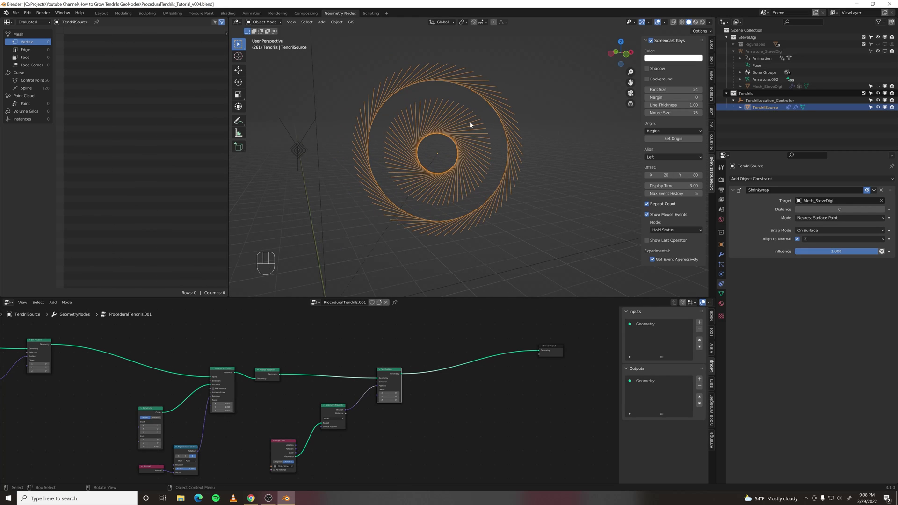
{"action": "scroll", "coordinate": [291, 359], "scroll_direction": "down", "scroll_amount": 1}
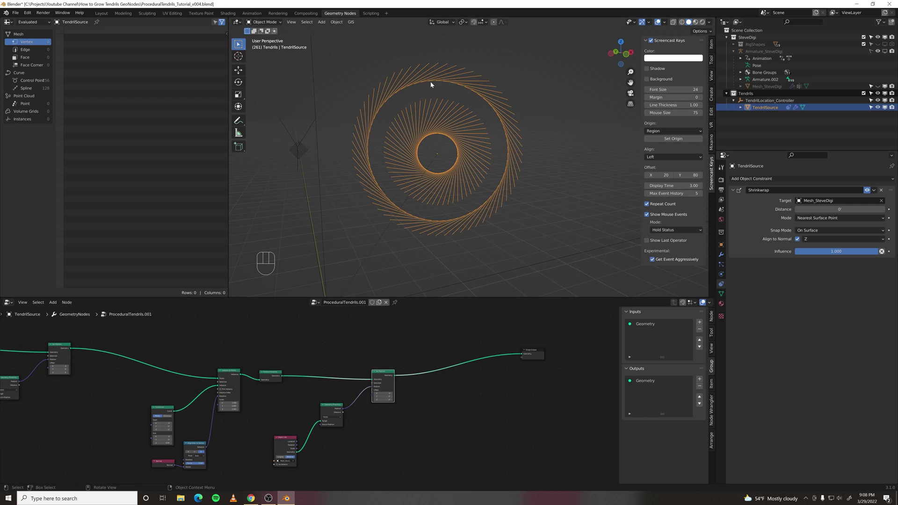
Make room around the duplicated Curve Line and add an Endpoint Selection node connected to the duplicated Instance on Points' Selection input
{"action": "middle_click_drag", "start_coordinate": [190, 404], "coordinate": [275, 366]}
{"action": "left_click_drag", "start_coordinate": [298, 391], "coordinate": [289, 419]}
{"action": "middle_click_drag", "start_coordinate": [305, 339], "coordinate": [289, 388]}
{"action": "left_click_drag", "start_coordinate": [284, 388], "coordinate": [276, 406]}
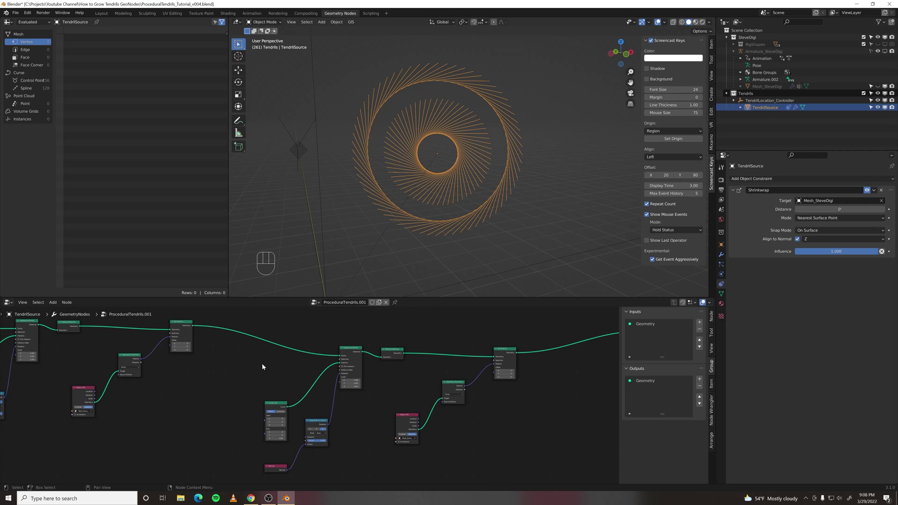
{"action": "scroll", "coordinate": [260, 367], "scroll_direction": "up", "scroll_amount": 2}
{"action": "key", "text": "space"}
{"action": "type", "text": "endpoint"}
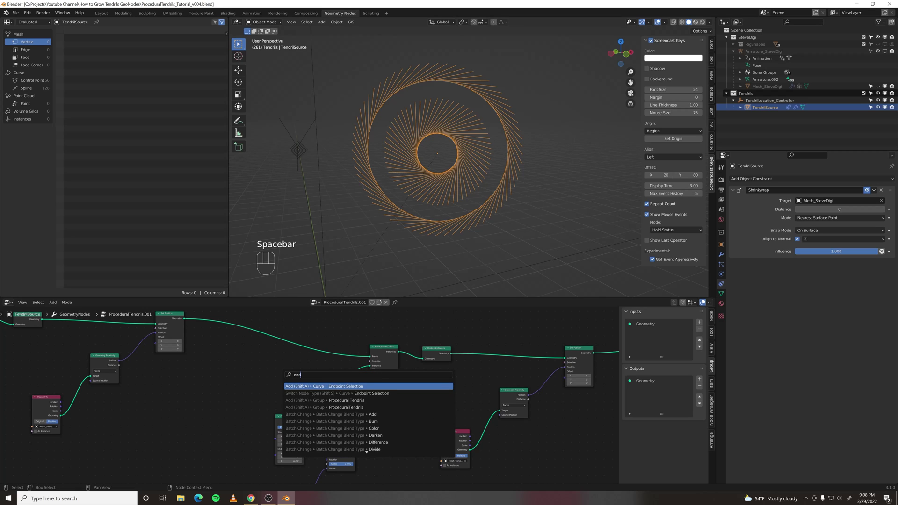
{"action": "key", "text": "Return"}
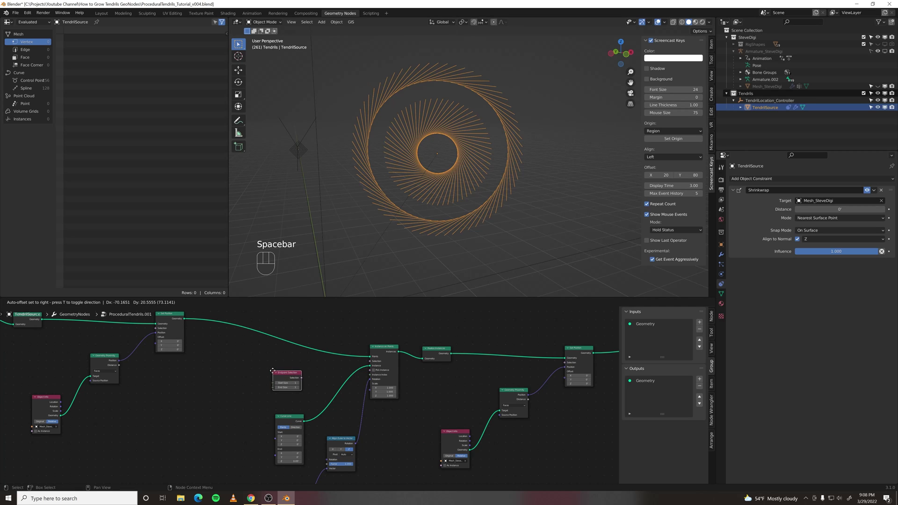
{"action": "left_click", "coordinate": [273, 372]}
{"action": "scroll", "coordinate": [319, 372], "scroll_direction": "up", "scroll_amount": 2}
{"action": "left_click_drag", "start_coordinate": [299, 369], "coordinate": [397, 347]}
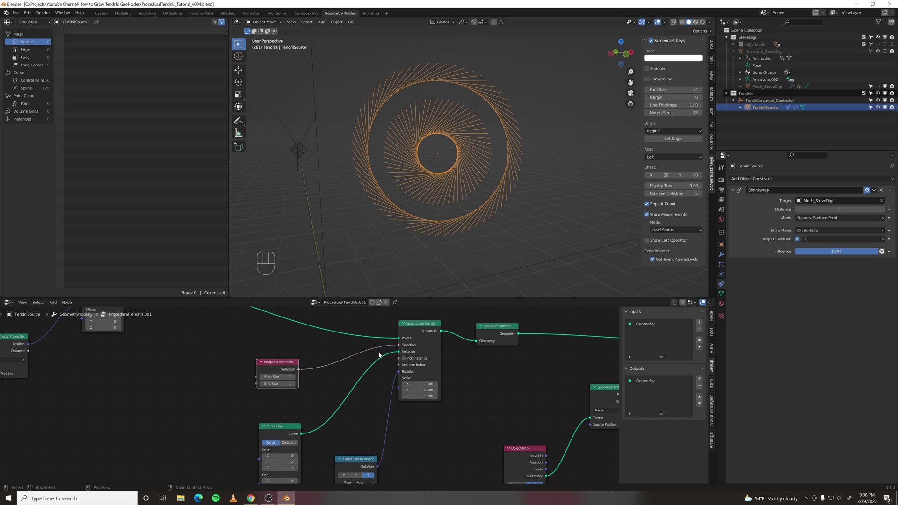
Set the Endpoint Selection's Start Size to 0
{"action": "middle_click_drag", "start_coordinate": [327, 380], "coordinate": [334, 402]}
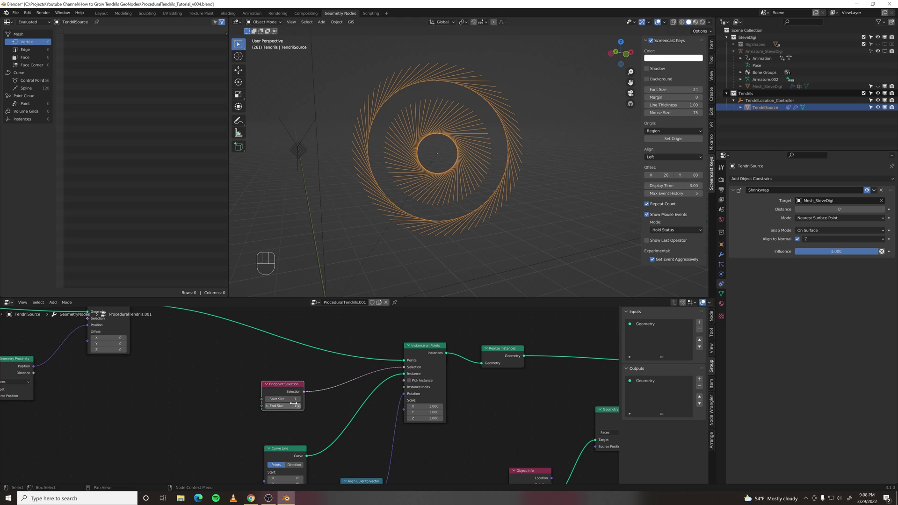
{"action": "left_click", "coordinate": [267, 403]}
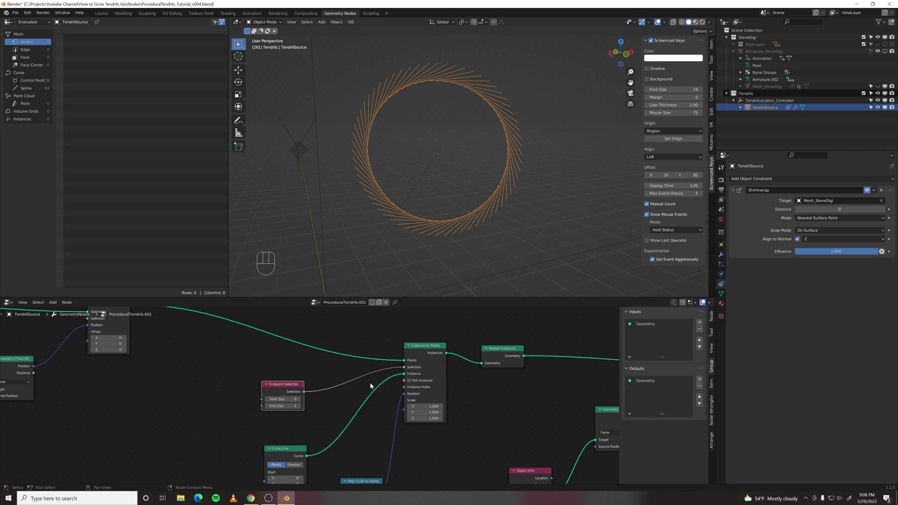
{"action": "middle_click_drag", "start_coordinate": [507, 126], "coordinate": [471, 213]}
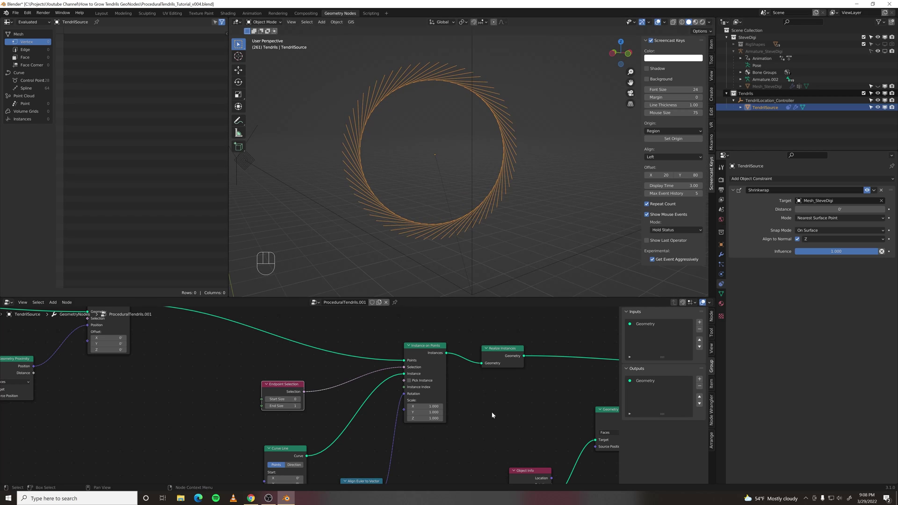
Delete the Normal node that feeds the duplicated Align Euler to Vector
{"action": "scroll", "coordinate": [506, 419], "scroll_direction": "down", "scroll_amount": 2}
{"action": "middle_click_drag", "start_coordinate": [534, 438], "coordinate": [459, 342]}
{"action": "middle_click_drag", "start_coordinate": [320, 426], "coordinate": [374, 399]}
{"action": "left_click", "coordinate": [295, 427]}
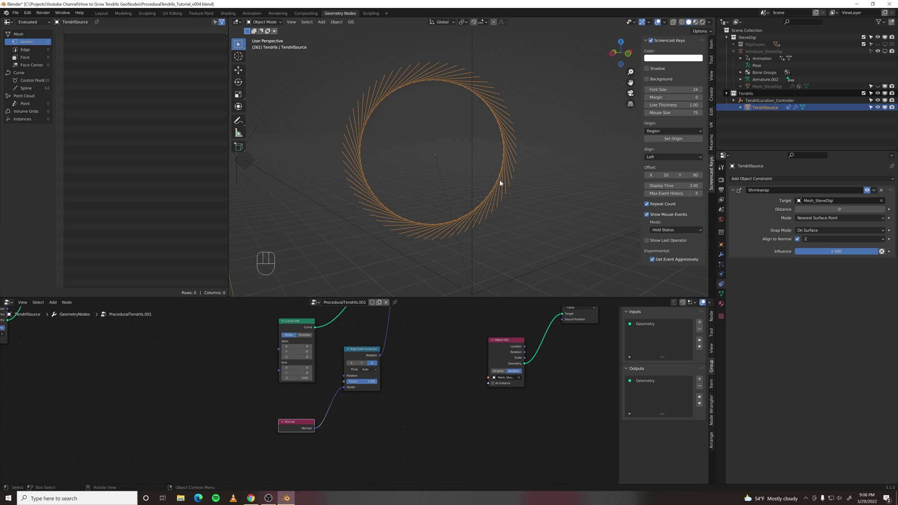
{"action": "scroll", "coordinate": [306, 417], "scroll_direction": "up", "scroll_amount": 1}
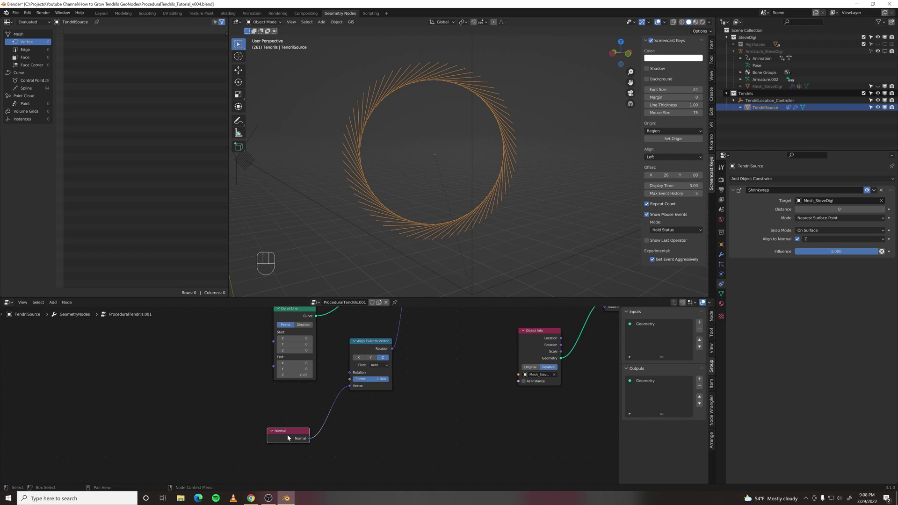
{"action": "key", "text": "Delete"}
{"action": "key", "text": "Tab"}
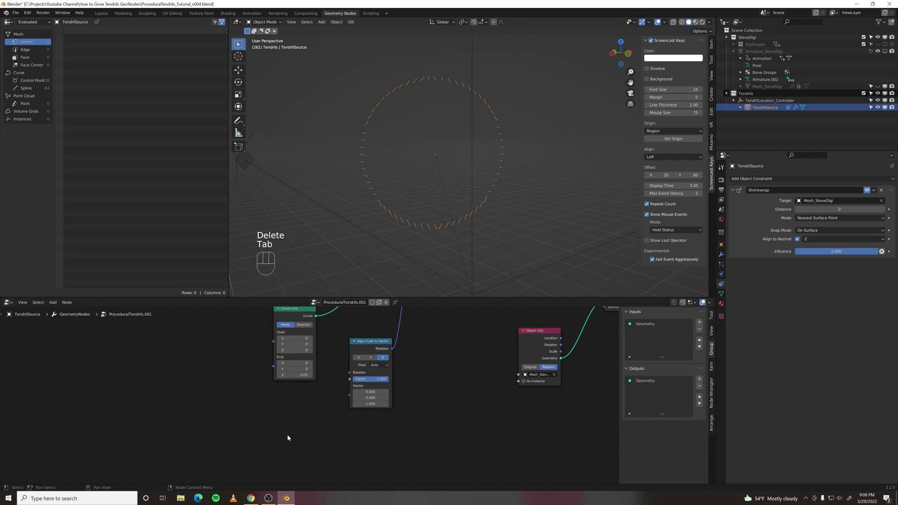
Add a Curve Tangent node and connect it to the duplicated Align Euler to Vector's Vector input
{"action": "key", "text": "space"}
{"action": "type", "text": "tange"}
{"action": "key", "text": "Return"}
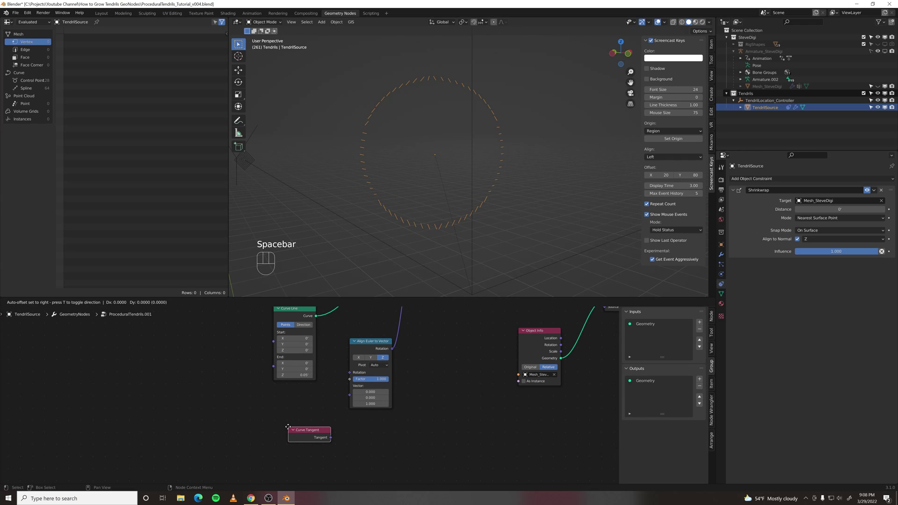
{"action": "left_click", "coordinate": [261, 423]}
{"action": "left_click_drag", "start_coordinate": [302, 432], "coordinate": [350, 396]}
{"action": "middle_click_drag", "start_coordinate": [616, 179], "coordinate": [495, 192]}
Insert a Join Geometry node between the second Realize Instances and Set Position, and also feed it the first Set Position's geometry
{"action": "scroll", "coordinate": [459, 421], "scroll_direction": "down", "scroll_amount": 4}
{"action": "scroll", "coordinate": [399, 349], "scroll_direction": "up", "scroll_amount": 2}
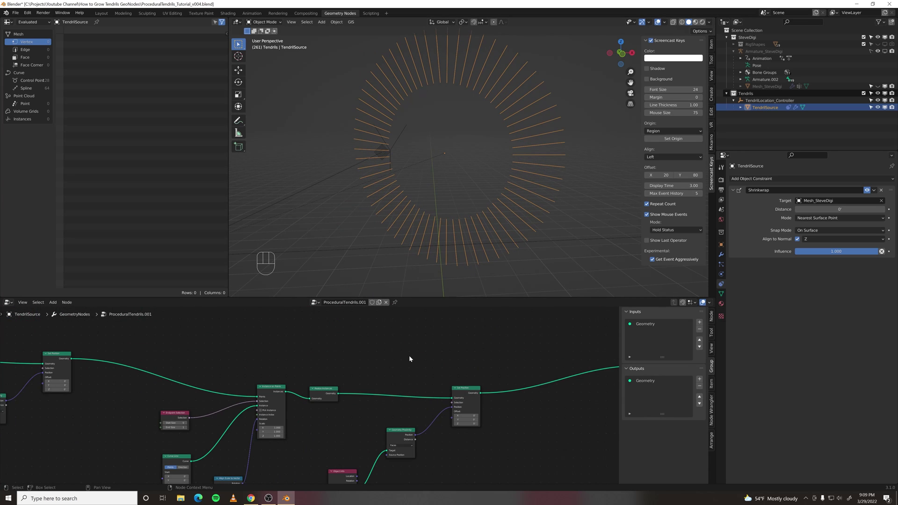
{"action": "key", "text": "space"}
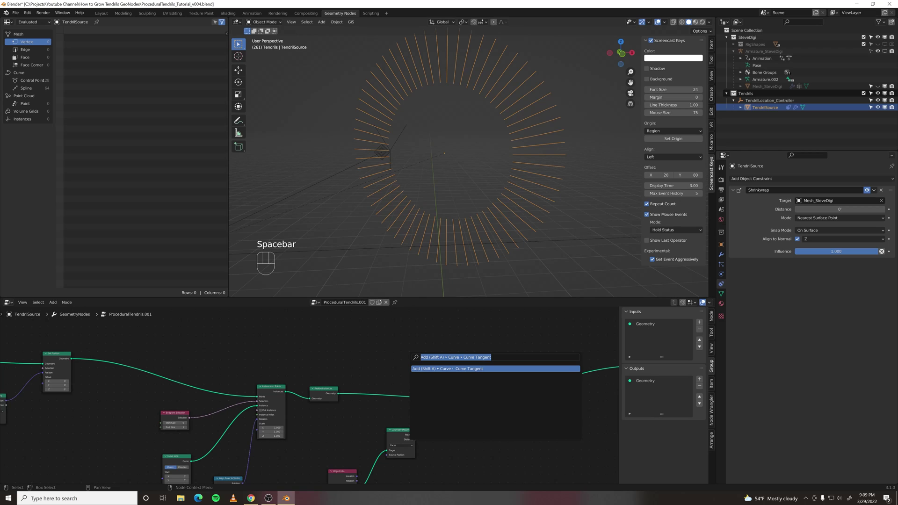
{"action": "type", "text": "join geo"}
{"action": "key", "text": "Return"}
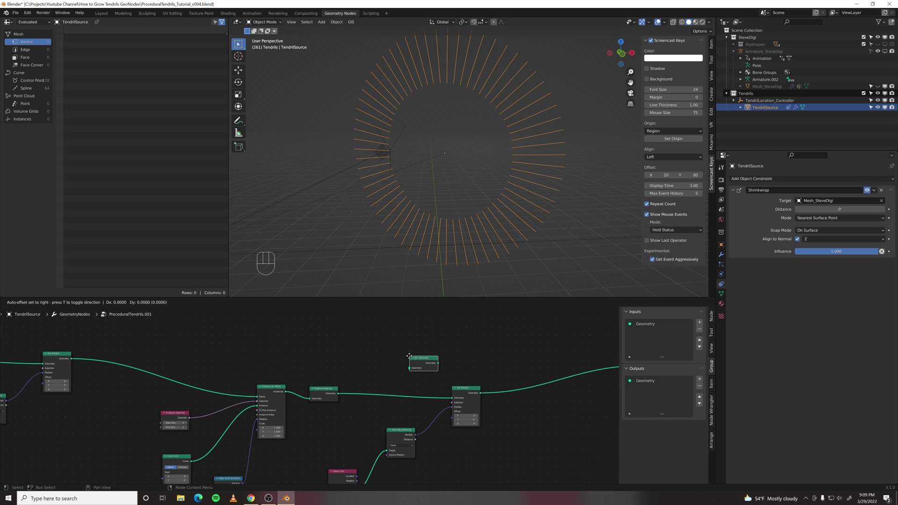
{"action": "left_click", "coordinate": [361, 388]}
{"action": "left_click_drag", "start_coordinate": [373, 387], "coordinate": [382, 362]}
{"action": "left_click_drag", "start_coordinate": [71, 359], "coordinate": [371, 373]}
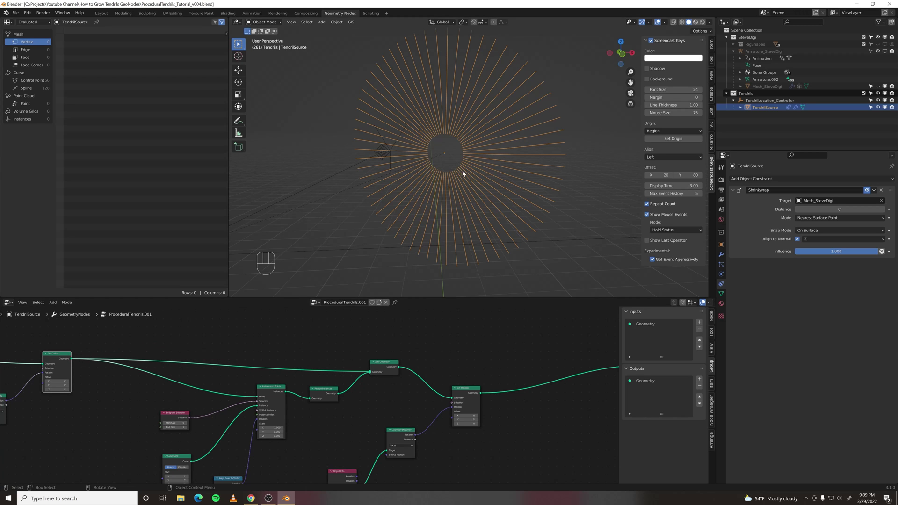
{"action": "middle_click_drag", "start_coordinate": [461, 174], "coordinate": [538, 173]}
Move the second chain of nodes together with the Group Output farther away from the first chain
{"action": "scroll", "coordinate": [505, 384], "scroll_direction": "down", "scroll_amount": 2}
{"action": "scroll", "coordinate": [372, 401], "scroll_direction": "down", "scroll_amount": 3}
{"action": "middle_click_drag", "start_coordinate": [372, 401], "coordinate": [331, 350]}
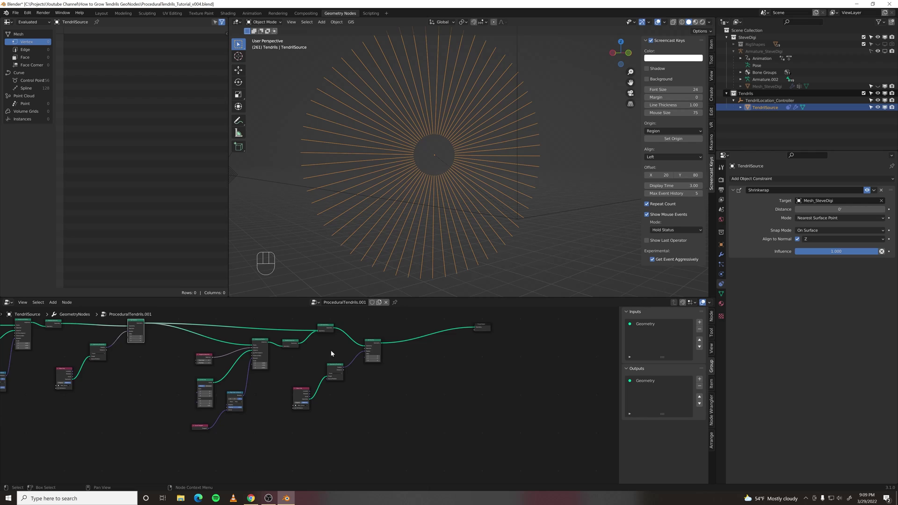
{"action": "scroll", "coordinate": [327, 353], "scroll_direction": "down", "scroll_amount": 2}
{"action": "middle_click_drag", "start_coordinate": [214, 320], "coordinate": [222, 330]}
{"action": "left_click", "coordinate": [215, 327]}
{"action": "left_click_drag", "start_coordinate": [211, 325], "coordinate": [477, 453]}
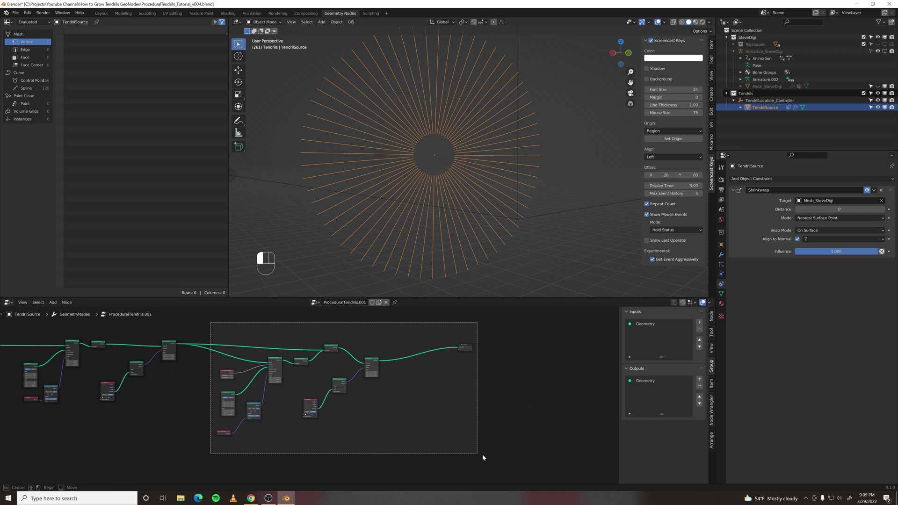
{"action": "mouse_move", "coordinate": [477, 452]}
{"action": "middle_mouse_down"}
{"action": "mouse_move", "coordinate": [521, 393]}
{"action": "mouse_move", "coordinate": [437, 348]}
{"action": "mouse_move", "coordinate": [503, 395]}
{"action": "middle_mouse_up"}
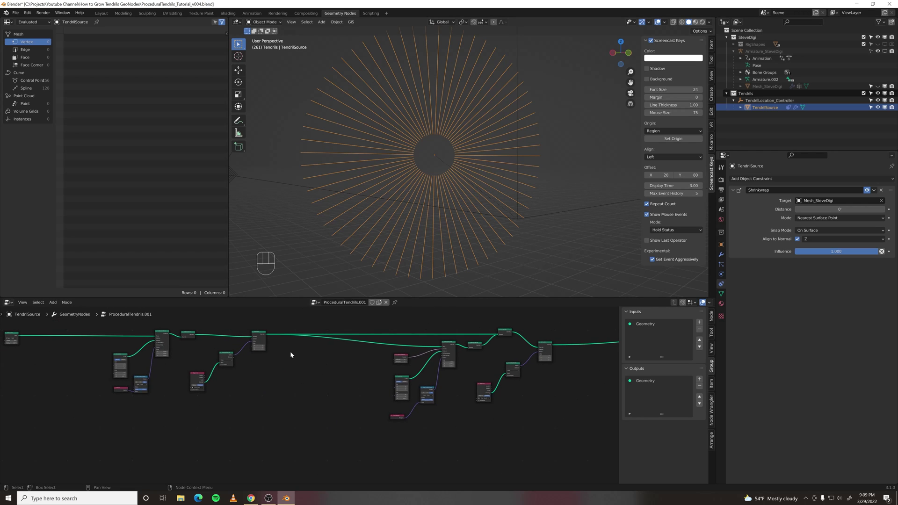
Add a reroute on the links leaving the first Set Position and move it close to the second chain
{"action": "scroll", "coordinate": [346, 364], "scroll_direction": "up", "scroll_amount": 2}
{"action": "right_click_drag", "start_coordinate": [349, 331], "coordinate": [343, 369], "text": "shift"}
{"action": "scroll", "coordinate": [356, 355], "scroll_direction": "up", "scroll_amount": 4}
{"action": "key", "text": "g"}
{"action": "left_click", "coordinate": [406, 344]}
{"action": "middle_click_drag", "start_coordinate": [405, 344], "coordinate": [477, 351]}
Delete the first chain's Set Position, Geometry Proximity and Object Info nodes, and connect its Realize Instances to the reroute
{"action": "left_click_drag", "start_coordinate": [313, 326], "coordinate": [219, 405]}
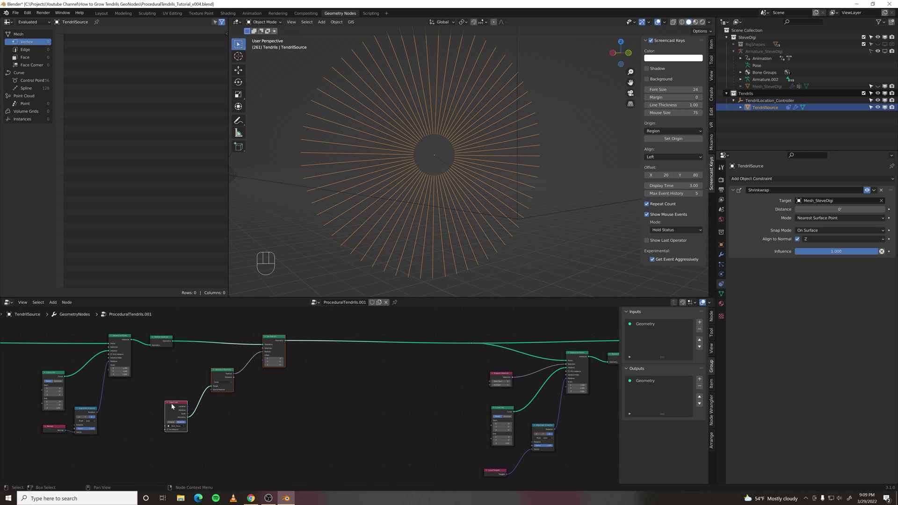
{"action": "key", "text": "Delete"}
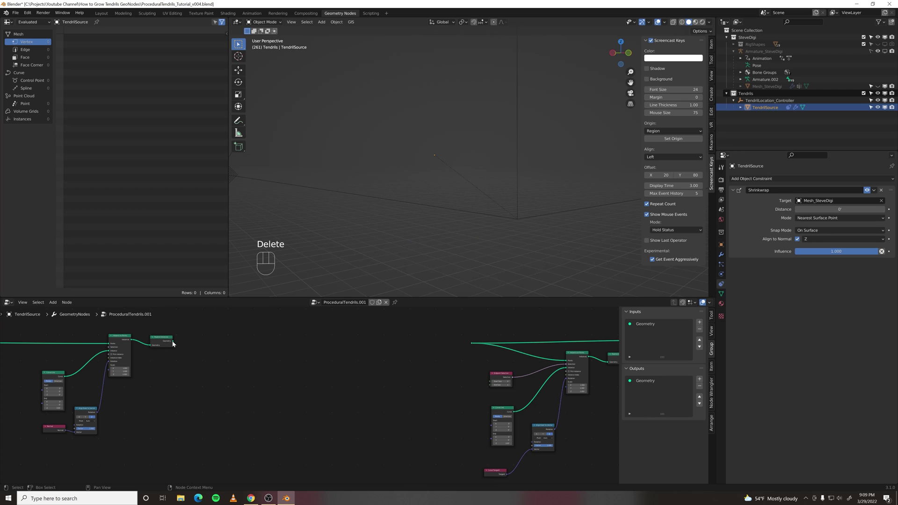
{"action": "left_click_drag", "start_coordinate": [172, 342], "coordinate": [474, 344]}
Combine the reroute and all the nodes of the second chain into a node group
{"action": "scroll", "coordinate": [440, 397], "scroll_direction": "down", "scroll_amount": 1}
{"action": "middle_click_drag", "start_coordinate": [423, 405], "coordinate": [235, 402]}
{"action": "scroll", "coordinate": [235, 402], "scroll_direction": "down", "scroll_amount": 5}
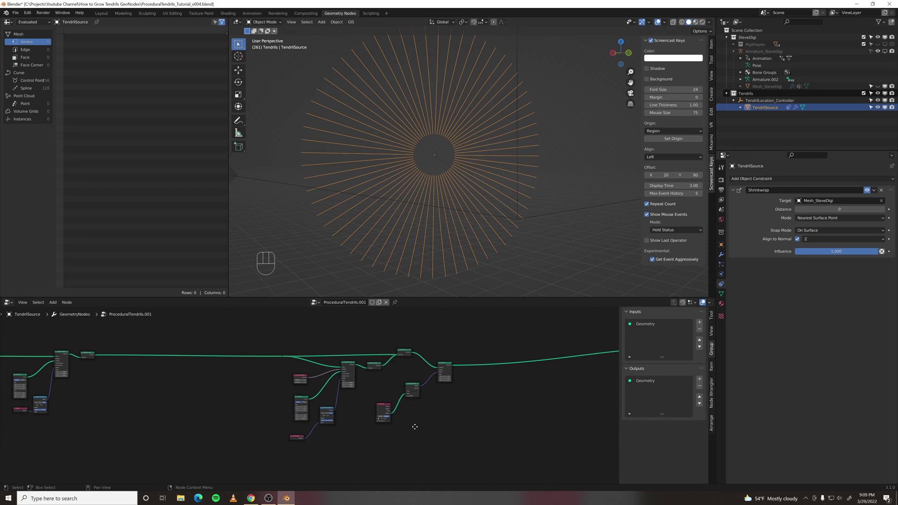
{"action": "middle_click_drag", "start_coordinate": [423, 421], "coordinate": [345, 405]}
{"action": "scroll", "coordinate": [346, 408], "scroll_direction": "down", "scroll_amount": 1}
{"action": "left_click_drag", "start_coordinate": [192, 321], "coordinate": [411, 445]}
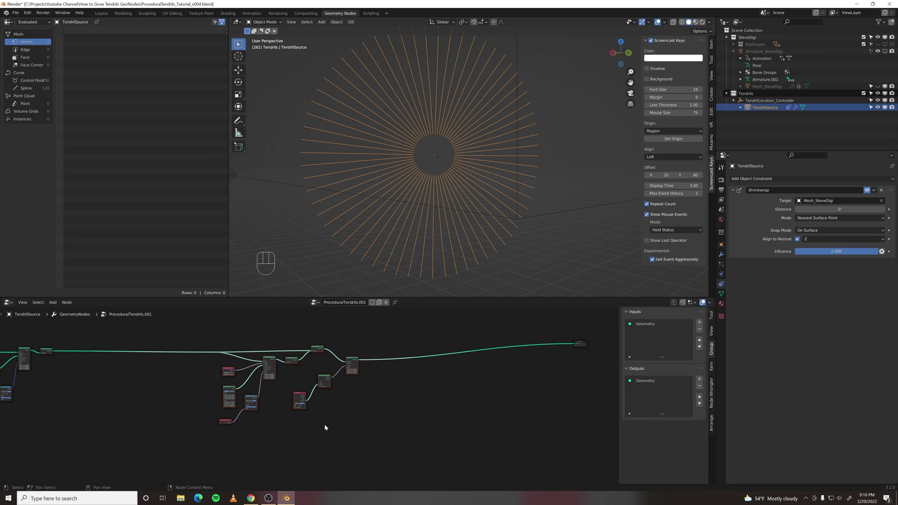
{"action": "key", "text": "ctrl"}
{"action": "key", "text": "ctrl+g"}
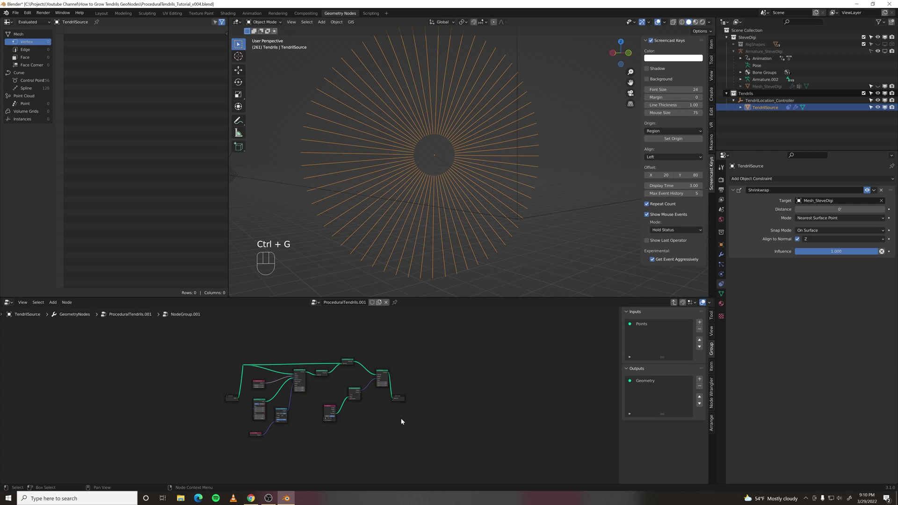
Move the Group Input and Group Output clear of the other nodes inside the group, and return to the parent node tree
{"action": "scroll", "coordinate": [403, 421], "scroll_direction": "up", "scroll_amount": 2}
{"action": "left_click_drag", "start_coordinate": [420, 401], "coordinate": [453, 367]}
{"action": "left_click", "coordinate": [195, 377]}
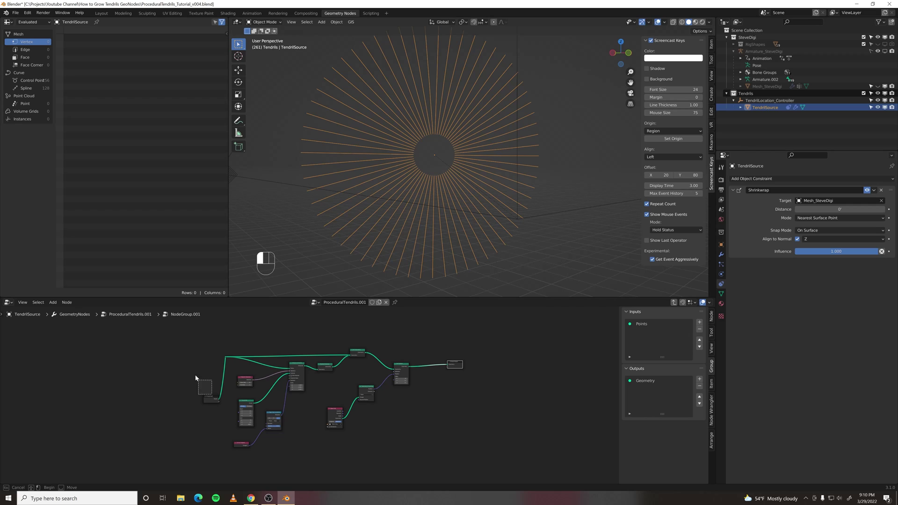
{"action": "left_click_drag", "start_coordinate": [211, 398], "coordinate": [187, 360]}
{"action": "key", "text": "Tab"}
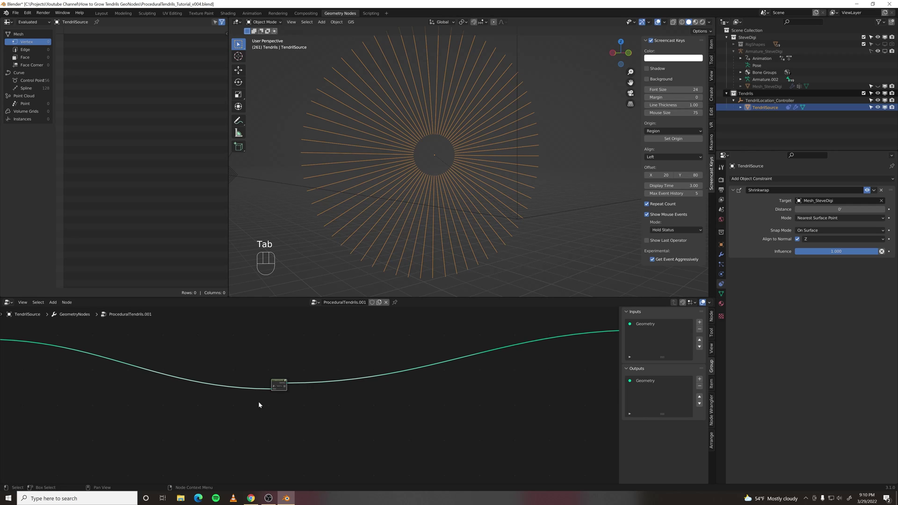
Name the new node group Curve Iterations and move its node closer to the first Realize Instances
{"action": "scroll", "coordinate": [339, 405], "scroll_direction": "up", "scroll_amount": 2}
{"action": "double_click", "coordinate": [309, 387]}
{"action": "type", "text": "Curve Iterations"}
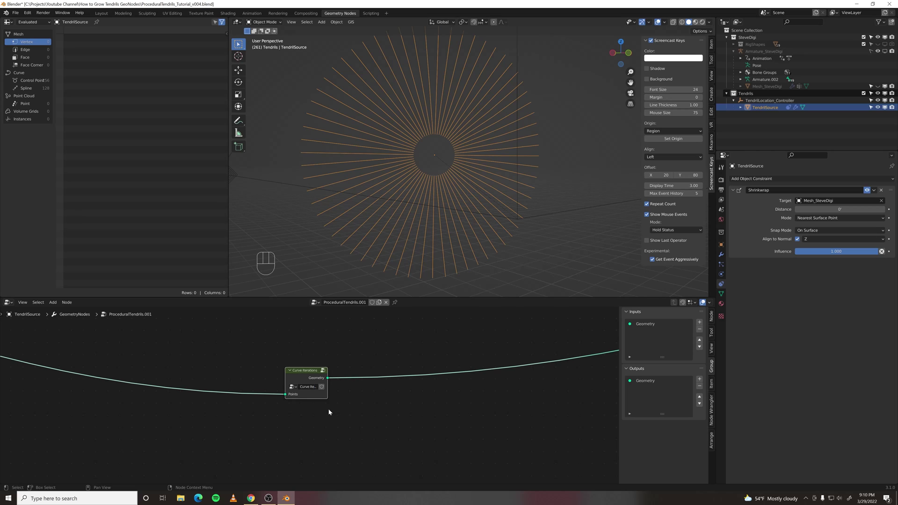
{"action": "scroll", "coordinate": [328, 412], "scroll_direction": "down", "scroll_amount": 6}
{"action": "left_click_drag", "start_coordinate": [305, 394], "coordinate": [213, 361]}
{"action": "scroll", "coordinate": [235, 382], "scroll_direction": "up", "scroll_amount": 2}
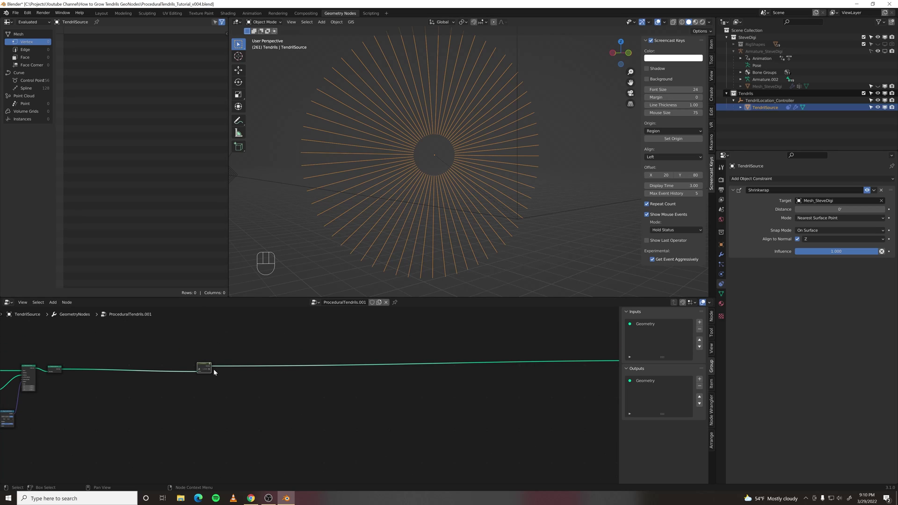
Duplicate the Curve Iterations node repeatedly and chain each copy in series on the link towards the group output
{"action": "key", "text": "shift+d"}
{"action": "left_click", "coordinate": [247, 350]}
{"action": "key", "text": "shift+d"}
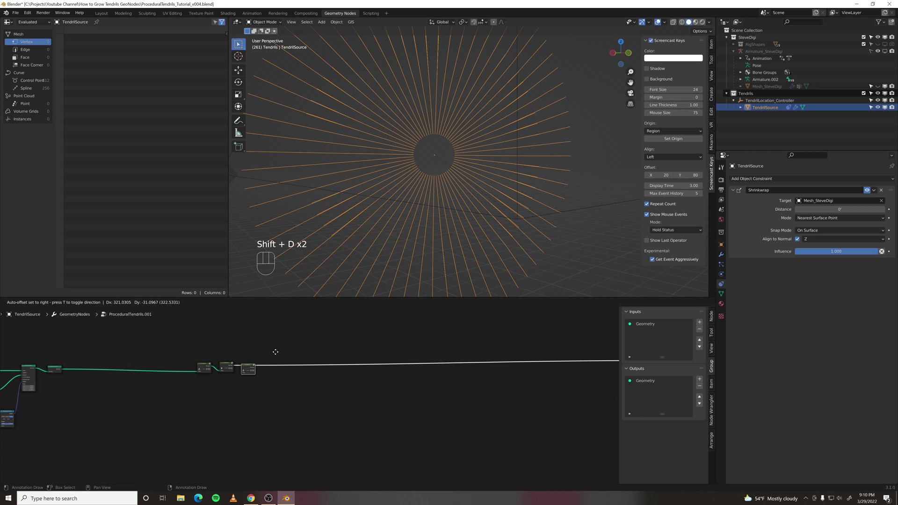
{"action": "left_click", "coordinate": [276, 350]}
{"action": "key", "text": "shift+d"}
{"action": "left_click", "coordinate": [299, 350]}
{"action": "key", "text": "shift+d"}
{"action": "left_click", "coordinate": [321, 350]}
{"action": "key", "text": "shift+d"}
{"action": "left_click", "coordinate": [344, 350]}
{"action": "key", "text": "shift+d"}
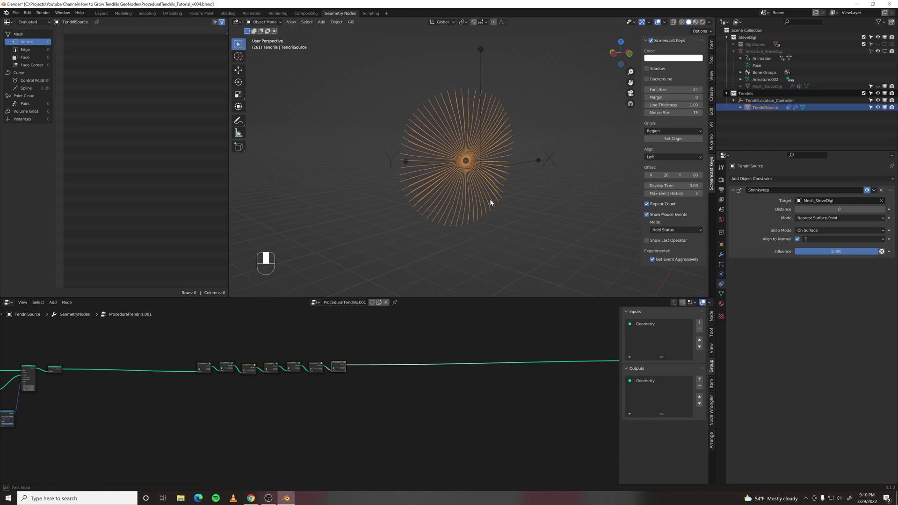
{"action": "key", "text": "shift+d"}
{"action": "left_click", "coordinate": [388, 342]}
{"action": "key", "text": "shift+d"}
{"action": "middle_click_drag", "start_coordinate": [491, 203], "coordinate": [486, 229]}
{"action": "left_click", "coordinate": [410, 341]}
{"action": "key", "text": "shift+d"}
{"action": "left_click", "coordinate": [433, 341]}
{"action": "key", "text": "shift+d"}
Enter the Curve Iterations group and set the Curve Line's End Z to 0.1 ft
{"action": "scroll", "coordinate": [486, 234], "scroll_direction": "down", "scroll_amount": 2}
{"action": "scroll", "coordinate": [412, 381], "scroll_direction": "down", "scroll_amount": 2}
{"action": "middle_click_drag", "start_coordinate": [391, 389], "coordinate": [612, 398]}
{"action": "left_click", "coordinate": [232, 387]}
{"action": "key", "text": "Tab"}
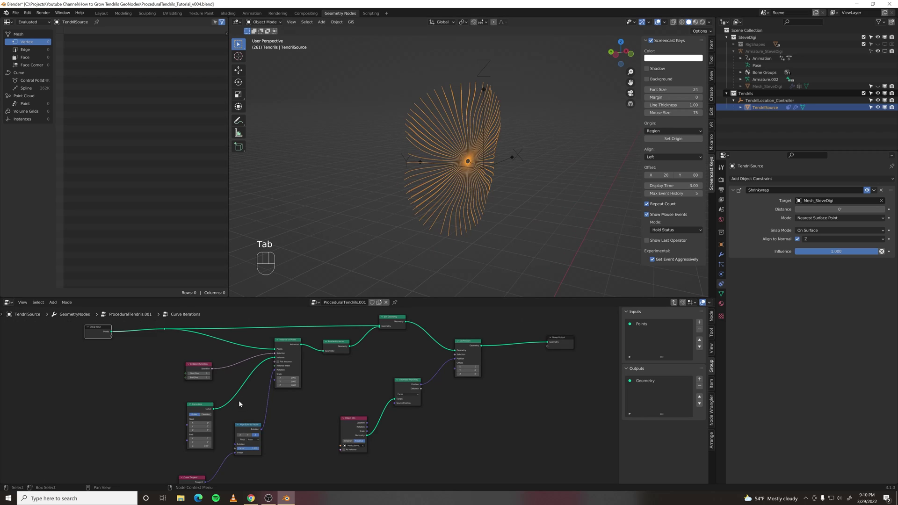
{"action": "scroll", "coordinate": [240, 405], "scroll_direction": "up", "scroll_amount": 2}
{"action": "middle_click_drag", "start_coordinate": [238, 413], "coordinate": [329, 382]}
{"action": "scroll", "coordinate": [330, 381], "scroll_direction": "up", "scroll_amount": 4}
{"action": "left_click", "coordinate": [252, 440]}
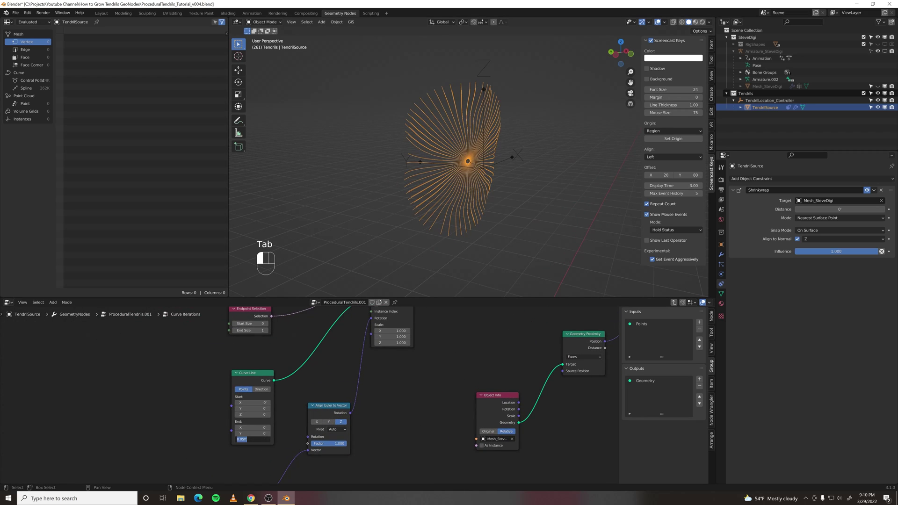
{"action": "type", "text": ".1"}
{"action": "key", "text": "Return"}
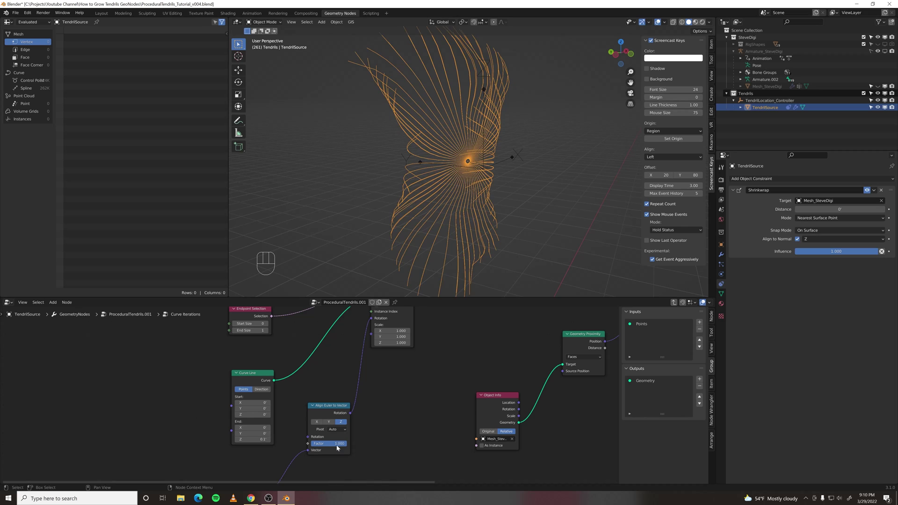
Open the Curve Line's End Z value for editing again, and return to the parent node tree
{"action": "scroll", "coordinate": [447, 201], "scroll_direction": "down", "scroll_amount": 2}
{"action": "middle_click_drag", "start_coordinate": [447, 201], "coordinate": [692, 200]}
{"action": "middle_click_drag", "start_coordinate": [538, 189], "coordinate": [555, 209]}
{"action": "left_click", "coordinate": [253, 439]}
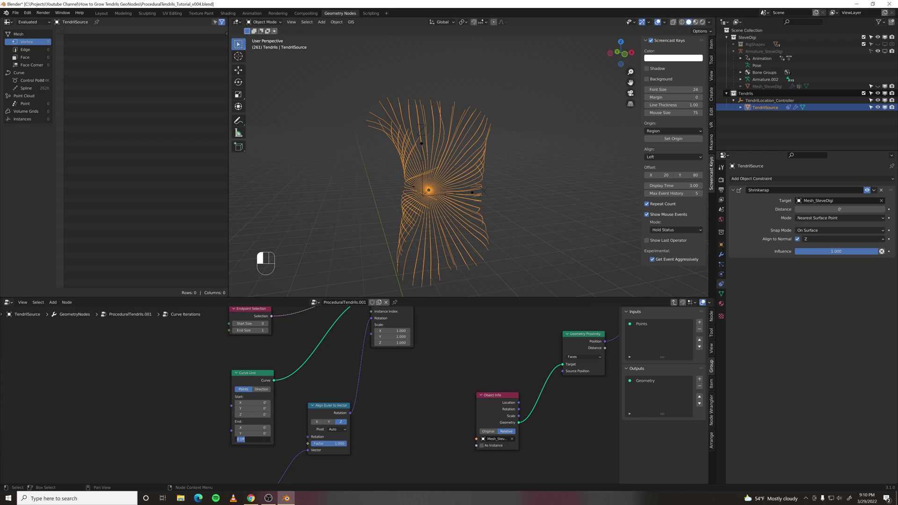
{"action": "key", "text": "Return"}
{"action": "mouse_move", "coordinate": [481, 177]}
{"action": "middle_mouse_down"}
{"action": "mouse_move", "coordinate": [552, 156]}
{"action": "mouse_move", "coordinate": [495, 167]}
{"action": "mouse_move", "coordinate": [426, 164]}
{"action": "mouse_move", "coordinate": [472, 173]}
{"action": "mouse_move", "coordinate": [530, 166]}
{"action": "mouse_move", "coordinate": [486, 178]}
{"action": "middle_mouse_up"}
{"action": "key", "text": "Tab"}
{"action": "middle_click_drag", "start_coordinate": [429, 377], "coordinate": [405, 392]}
{"action": "scroll", "coordinate": [425, 343], "scroll_direction": "up", "scroll_amount": 1}
{"action": "scroll", "coordinate": [404, 350], "scroll_direction": "down", "scroll_amount": 1}
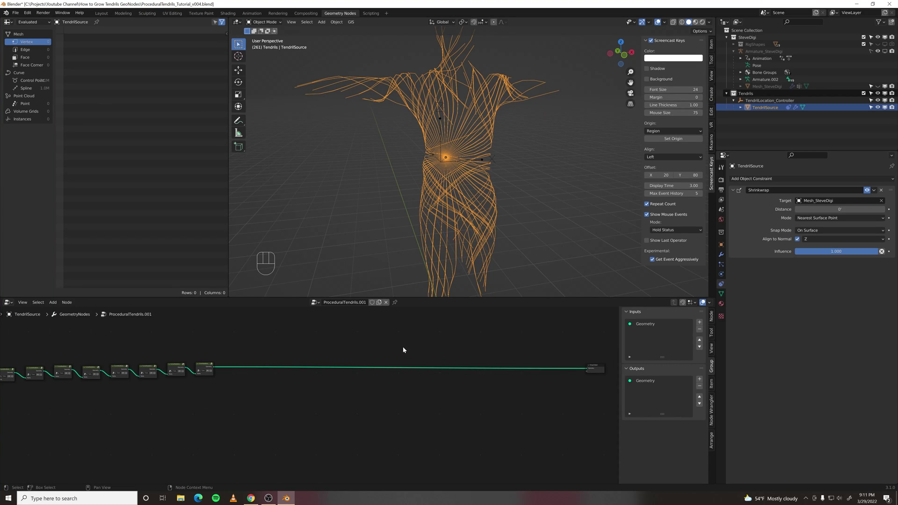
Insert a Curve to Mesh node between the last Curve Iterations node and the group output
{"action": "key", "text": "space"}
{"action": "type", "text": "curve to m"}
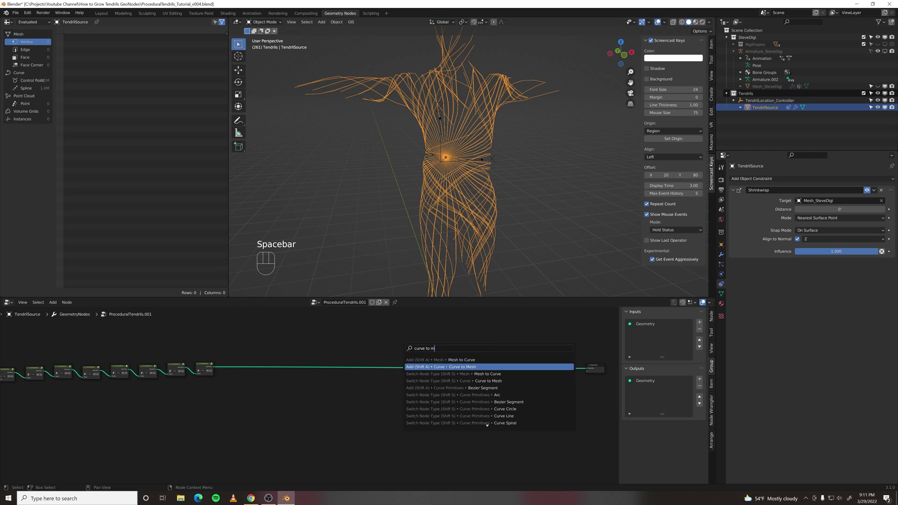
{"action": "key", "text": "Return"}
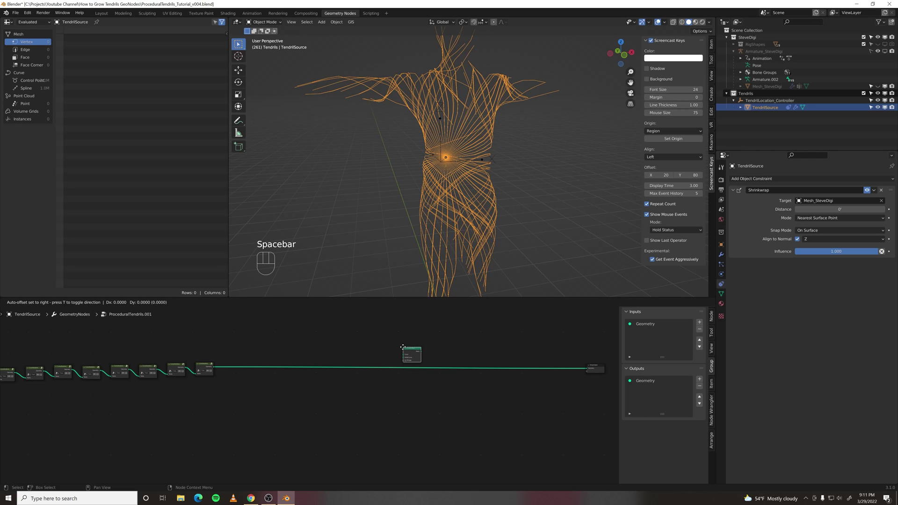
{"action": "left_click", "coordinate": [415, 392]}
{"action": "scroll", "coordinate": [415, 393], "scroll_direction": "up", "scroll_amount": 2}
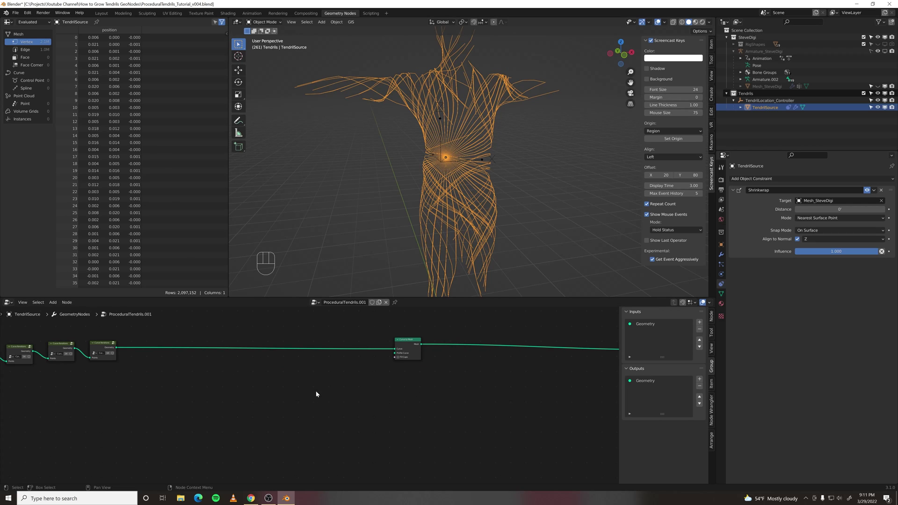
Add a Curve Circle node below the link leading to Curve to Mesh
{"action": "key", "text": "space"}
{"action": "type", "text": "curv"}
{"action": "key", "text": "BackSpace"}
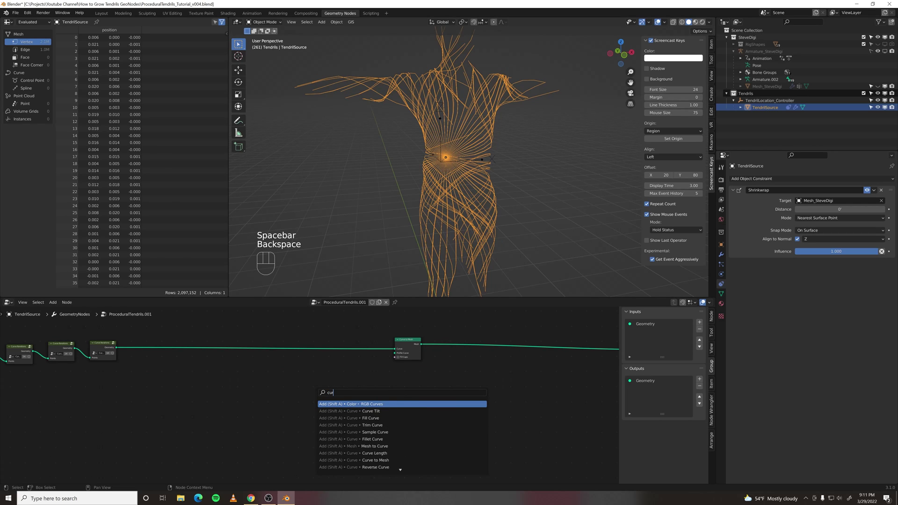
{"action": "type", "text": "c"}
{"action": "key", "text": "Return"}
{"action": "left_click", "coordinate": [315, 391]}
{"action": "scroll", "coordinate": [350, 409], "scroll_direction": "up", "scroll_amount": 3}
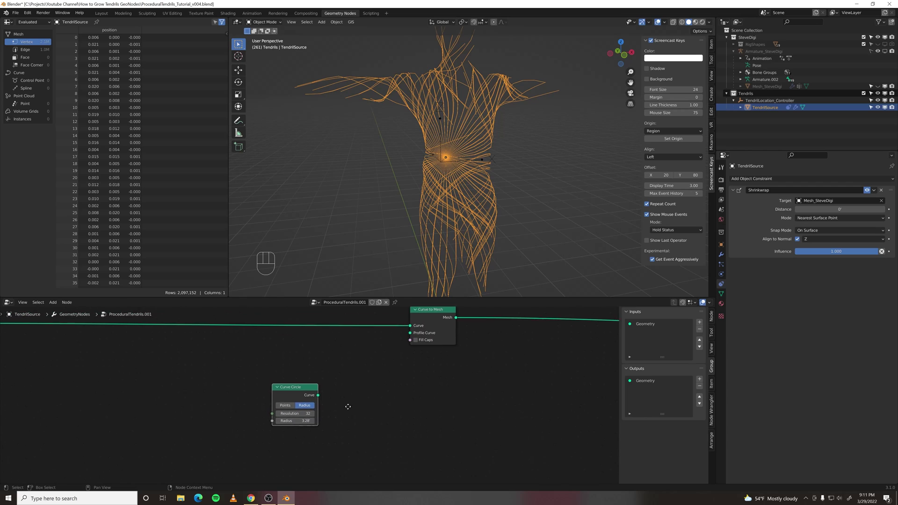
Set the Curve Circle's resolution to 12 and radius to 0.02 ft, and connect it to Curve to Mesh's Profile Curve
{"action": "left_click", "coordinate": [290, 416]}
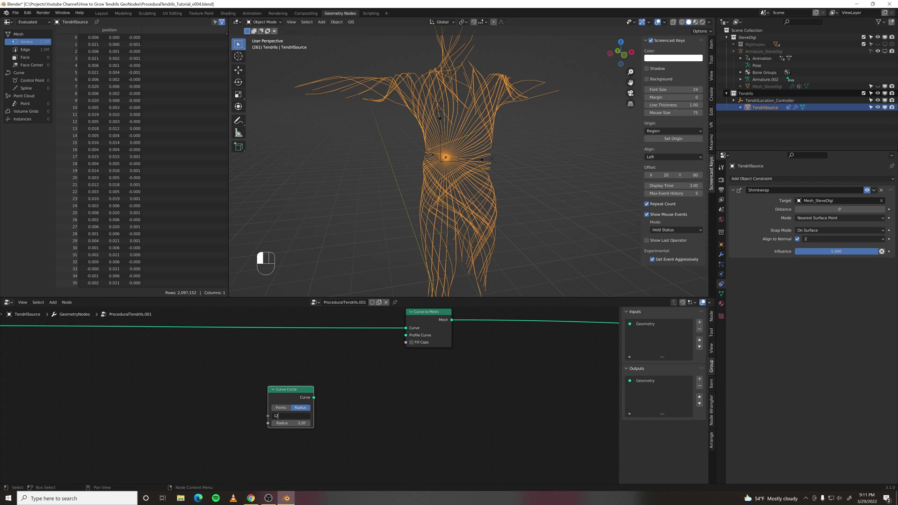
{"action": "key", "text": "Tab"}
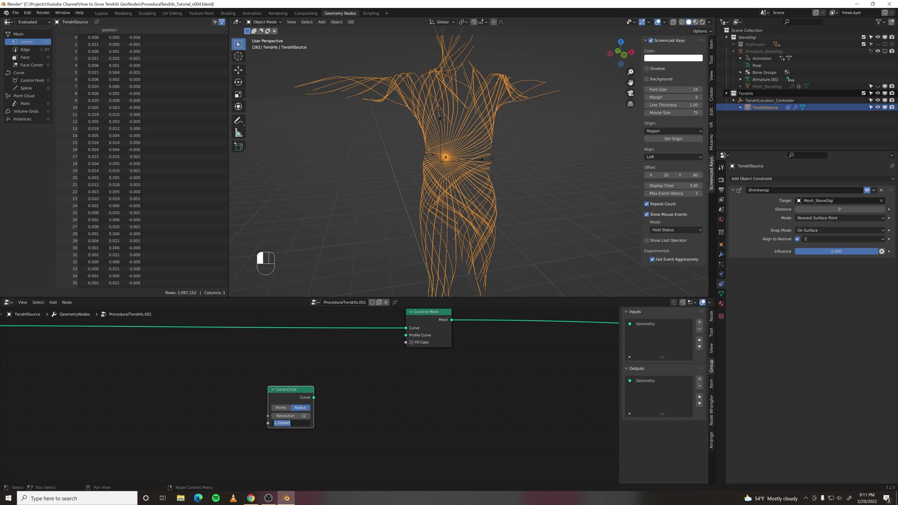
{"action": "type", "text": ".02"}
{"action": "key", "text": "Return"}
{"action": "left_click_drag", "start_coordinate": [317, 397], "coordinate": [410, 336]}
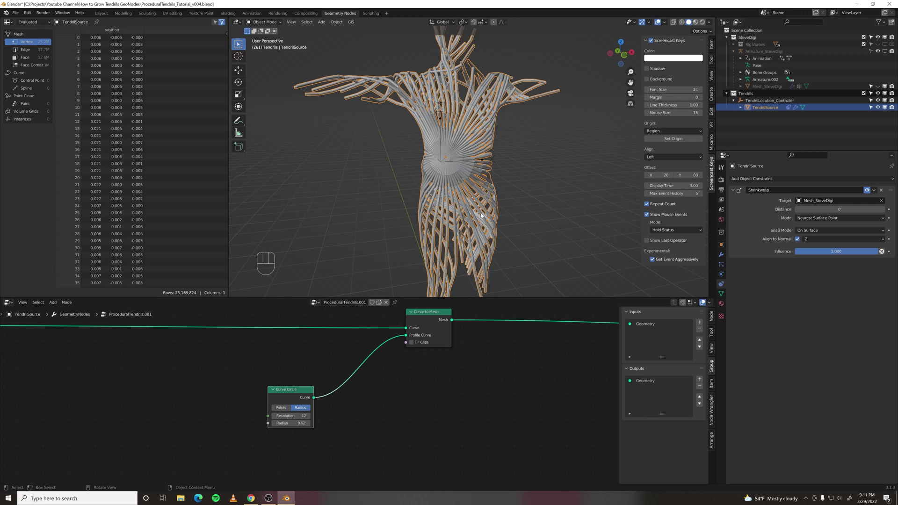
Enter the Curve Iterations group and insert a Curve to Mesh node between Set Position and Group Output
{"action": "middle_click_drag", "start_coordinate": [507, 207], "coordinate": [439, 167]}
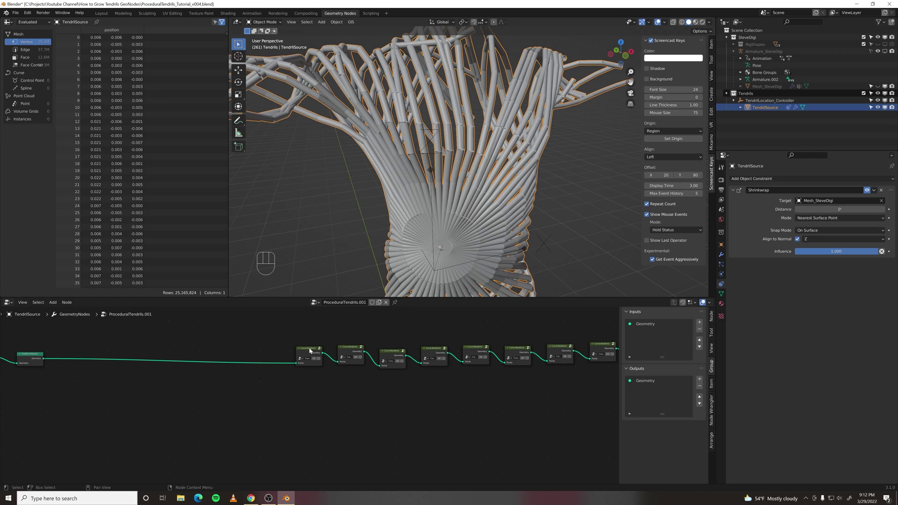
{"action": "key", "text": "Tab"}
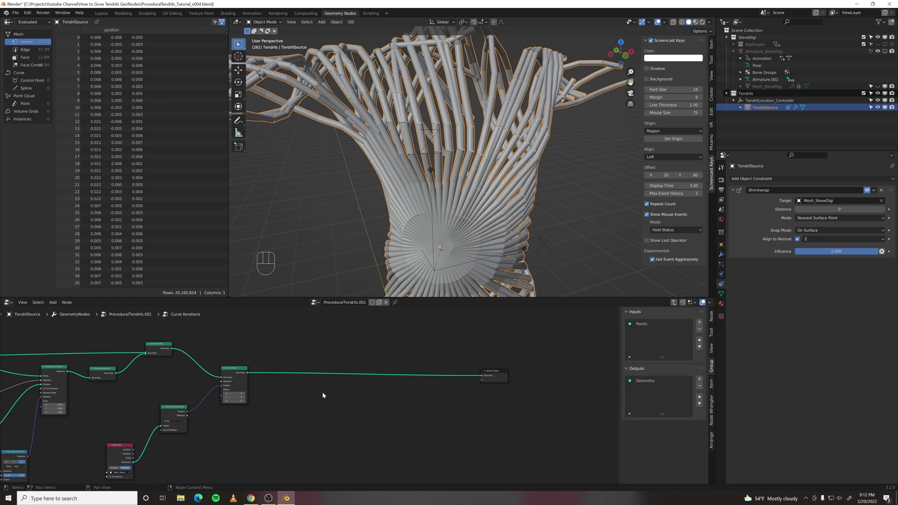
{"action": "key", "text": "space"}
{"action": "type", "text": "curv"}
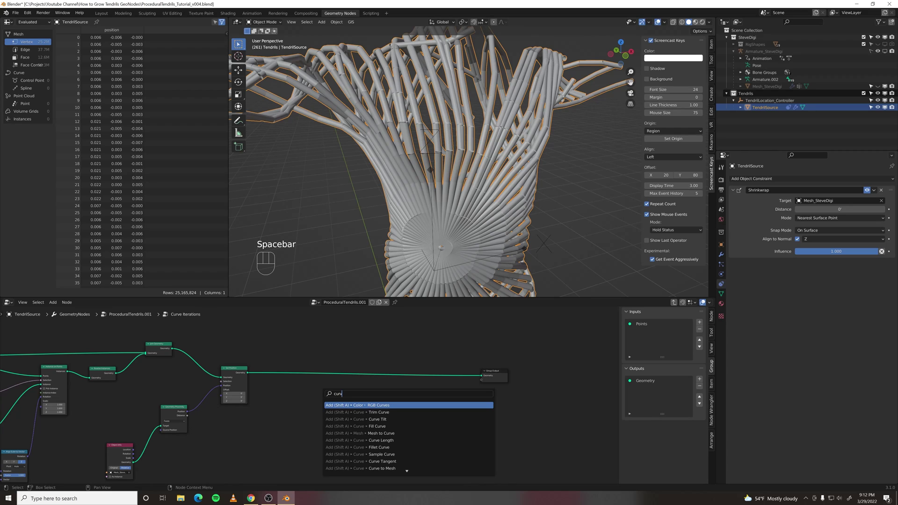
{"action": "left_click", "coordinate": [382, 468]}
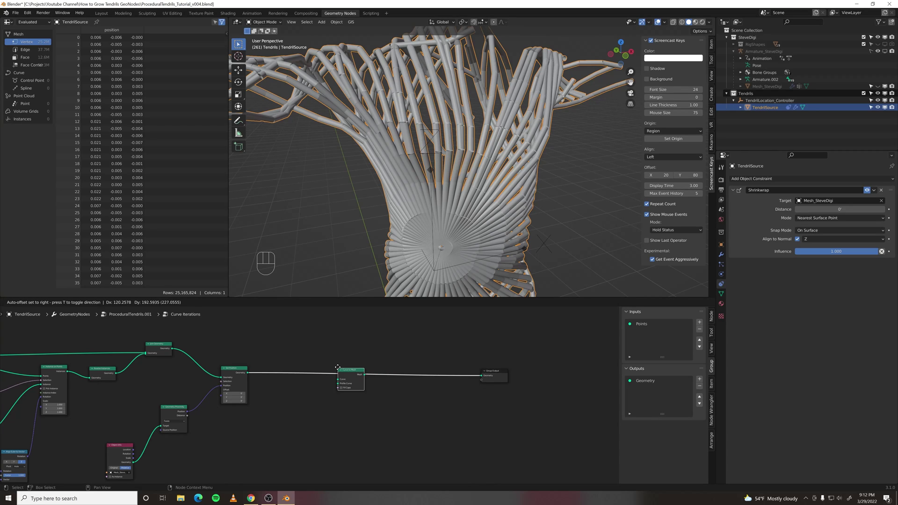
{"action": "left_click", "coordinate": [337, 368]}
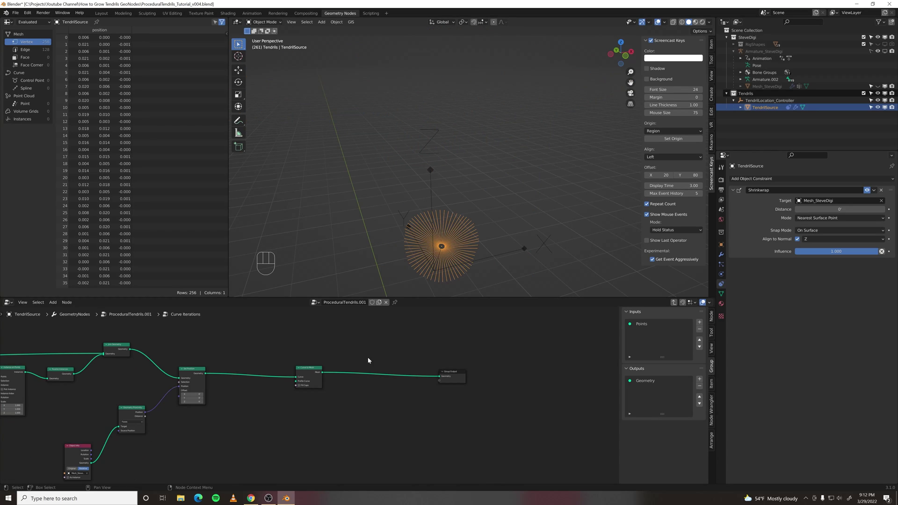
Insert Merge by Distance and Mesh to Curve nodes in sequence after Curve to Mesh inside the group
{"action": "key", "text": "space"}
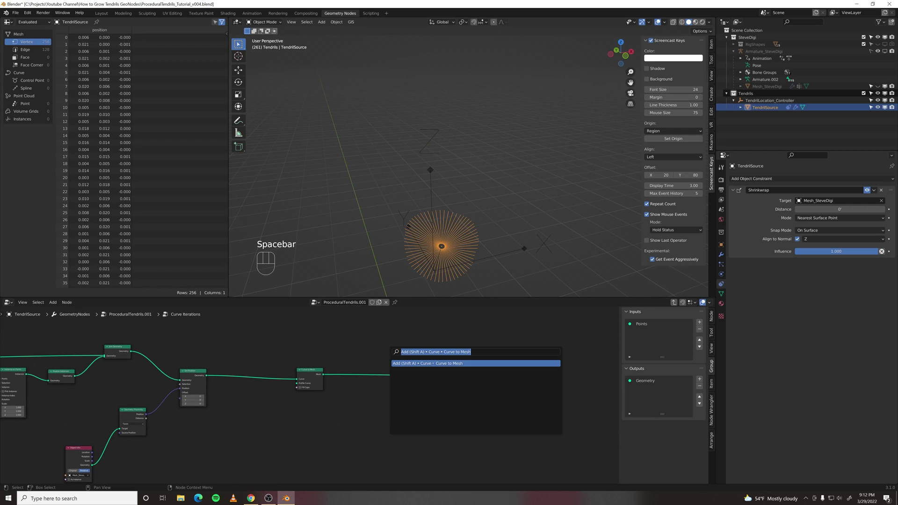
{"action": "type", "text": "merge"}
{"action": "key", "text": "Return"}
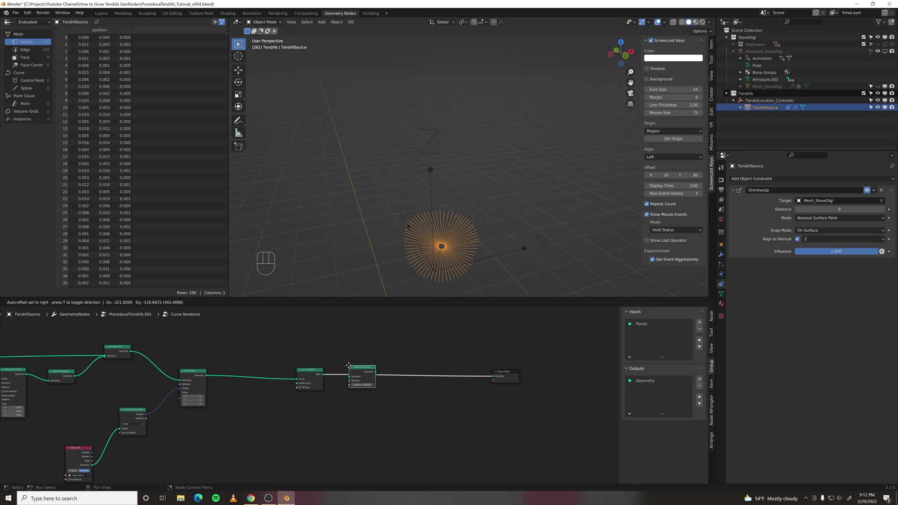
{"action": "left_click", "coordinate": [337, 367]}
{"action": "key", "text": "space"}
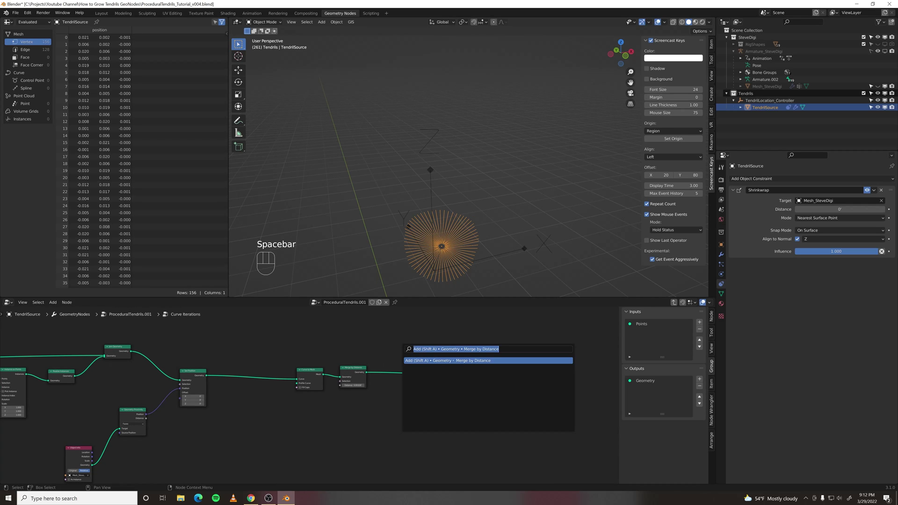
{"action": "type", "text": "mesh to cur"}
{"action": "key", "text": "Return"}
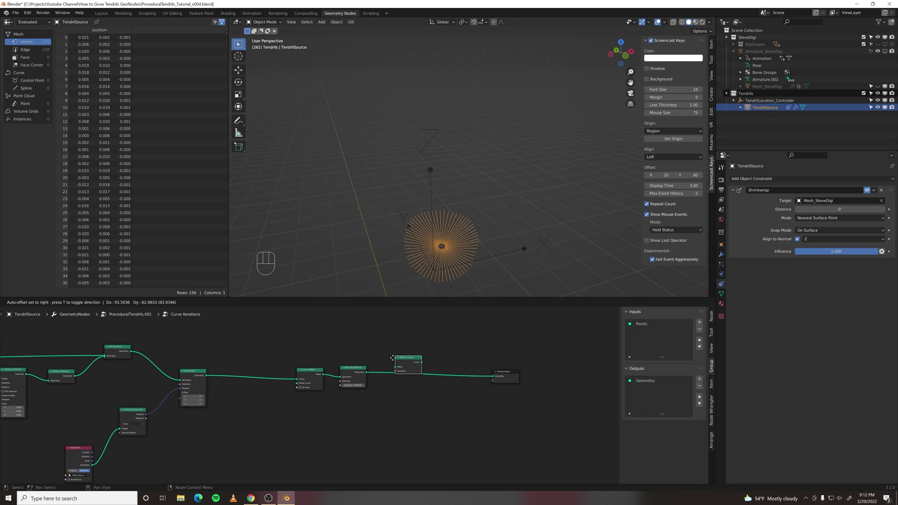
{"action": "left_click", "coordinate": [384, 365]}
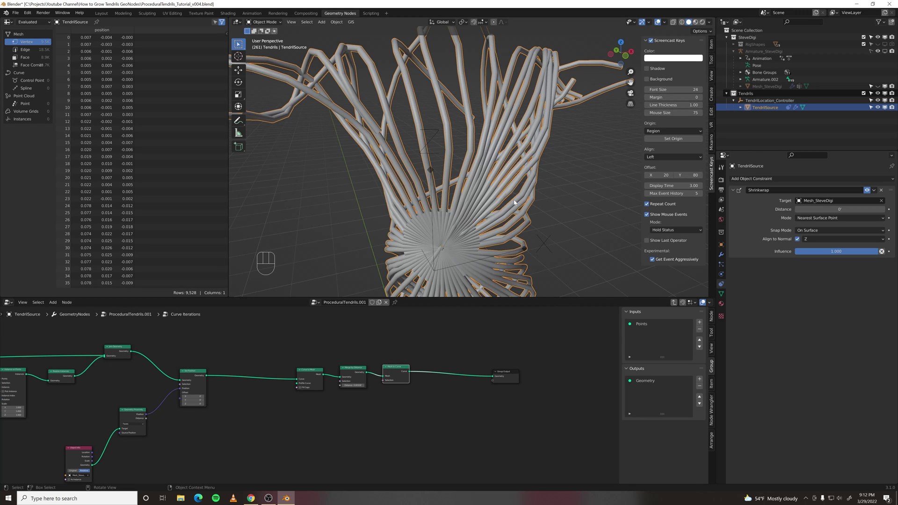
Reduce the Merge by Distance node's distance to 0.000002
{"action": "middle_click_drag", "start_coordinate": [514, 202], "coordinate": [460, 197]}
{"action": "scroll", "coordinate": [459, 176], "scroll_direction": "up", "scroll_amount": 4}
{"action": "scroll", "coordinate": [369, 421], "scroll_direction": "up", "scroll_amount": 2}
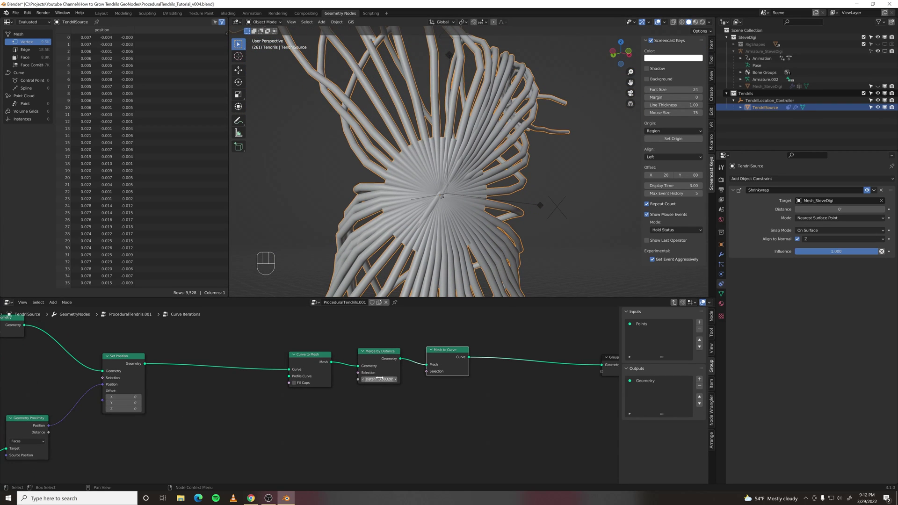
{"action": "left_click", "coordinate": [379, 380]}
{"action": "left_click", "coordinate": [377, 379]}
{"action": "key", "text": "shift+Left"}
{"action": "type", "text": "00"}
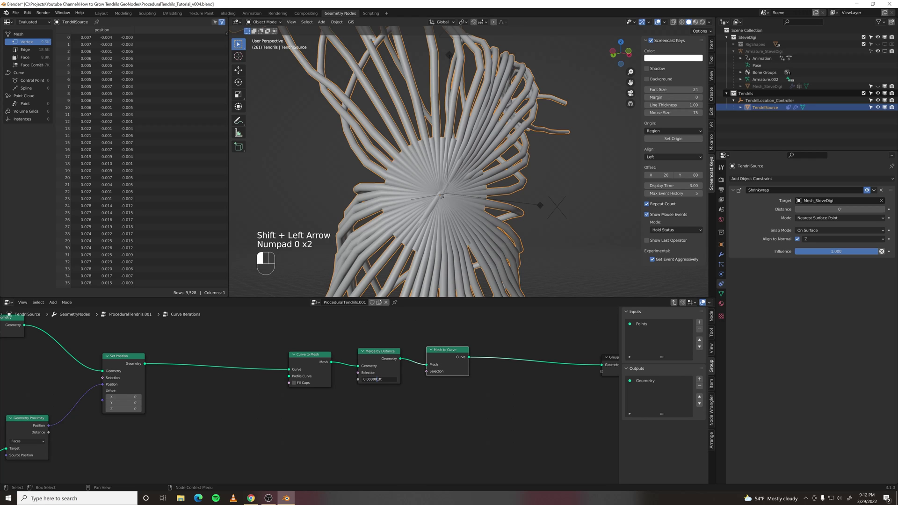
Move the tendrils' source point to another spot on the figure's torso
{"action": "middle_click_drag", "start_coordinate": [442, 196], "coordinate": [456, 190]}
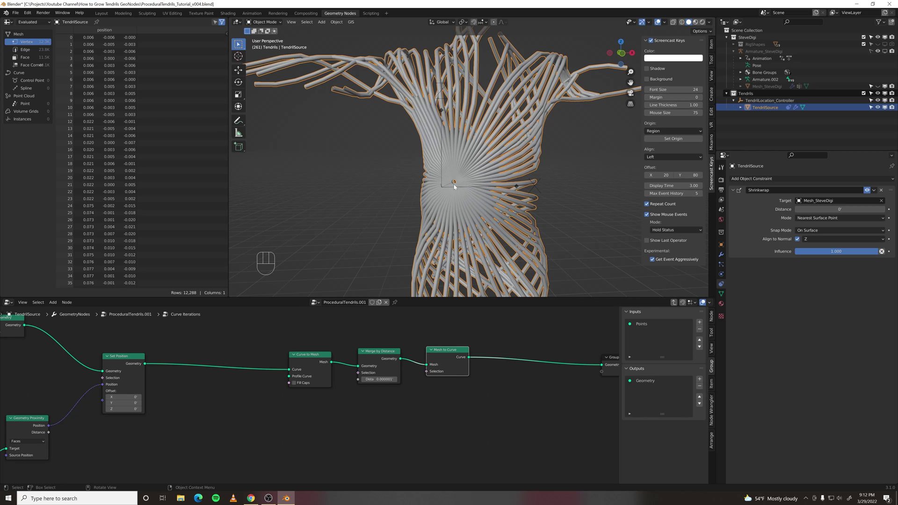
{"action": "left_click", "coordinate": [454, 186]}
{"action": "key", "text": "g"}
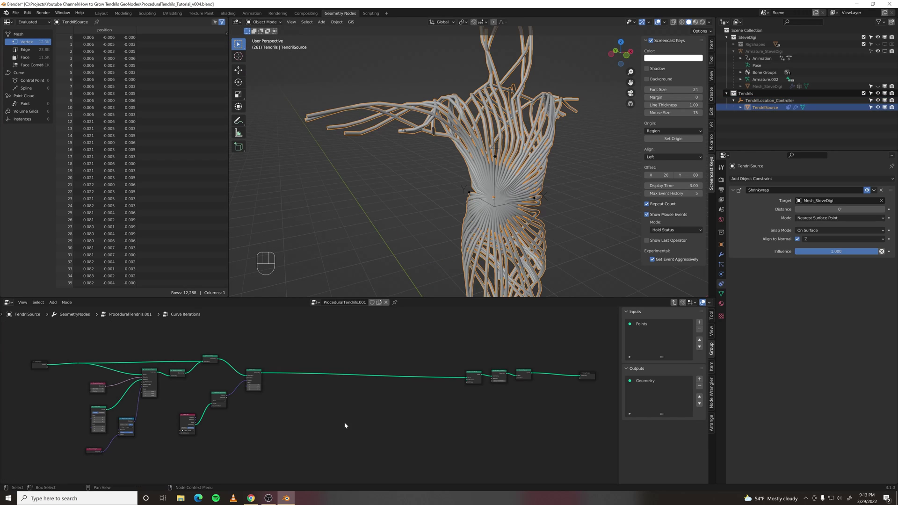
Return to the parent node tree and move the Group Output, Curve to Mesh and Curve Circle away from the last Curve Iterations node
{"action": "key", "text": "Tab"}
{"action": "middle_click_drag", "start_coordinate": [475, 396], "coordinate": [224, 382]}
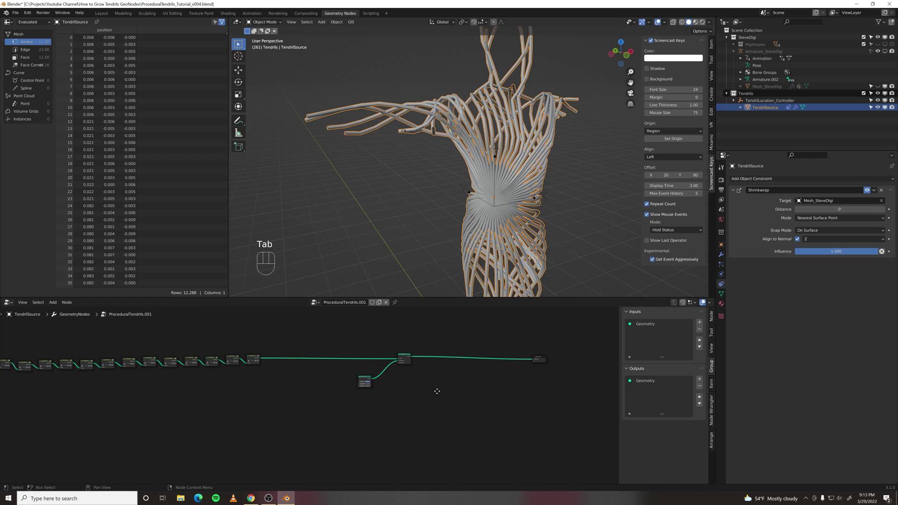
{"action": "middle_click_drag", "start_coordinate": [441, 390], "coordinate": [327, 390]}
{"action": "left_click_drag", "start_coordinate": [427, 358], "coordinate": [567, 360]}
{"action": "middle_click_drag", "start_coordinate": [301, 376], "coordinate": [388, 391]}
{"action": "left_click_drag", "start_coordinate": [323, 352], "coordinate": [416, 428]}
{"action": "key", "text": "g"}
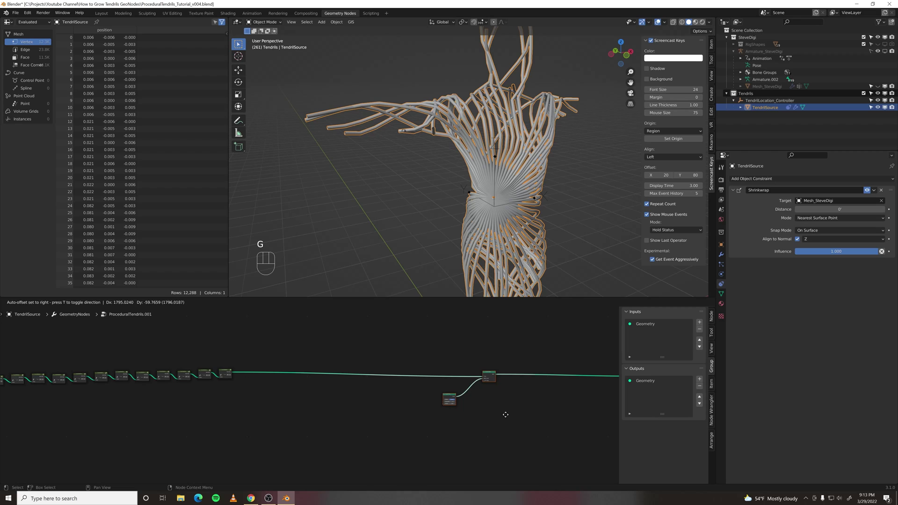
{"action": "left_click", "coordinate": [515, 414]}
{"action": "scroll", "coordinate": [395, 403], "scroll_direction": "up", "scroll_amount": 3}
{"action": "middle_click_drag", "start_coordinate": [442, 391], "coordinate": [373, 395]}
{"action": "scroll", "coordinate": [474, 385], "scroll_direction": "up", "scroll_amount": 2}
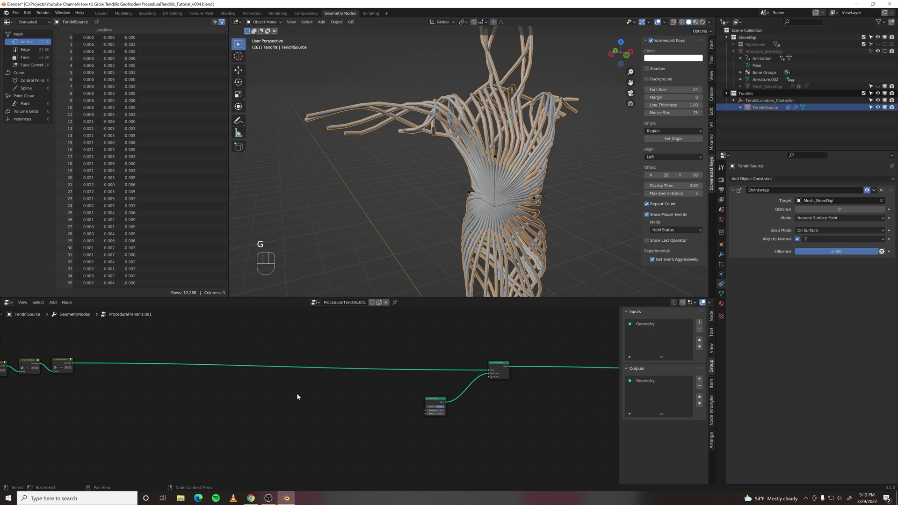
Insert a Set Curve Radius node between the last Curve Iterations node and Curve to Mesh
{"action": "middle_click_drag", "start_coordinate": [297, 397], "coordinate": [318, 399]}
{"action": "key", "text": "space"}
{"action": "type", "text": "set curve ra"}
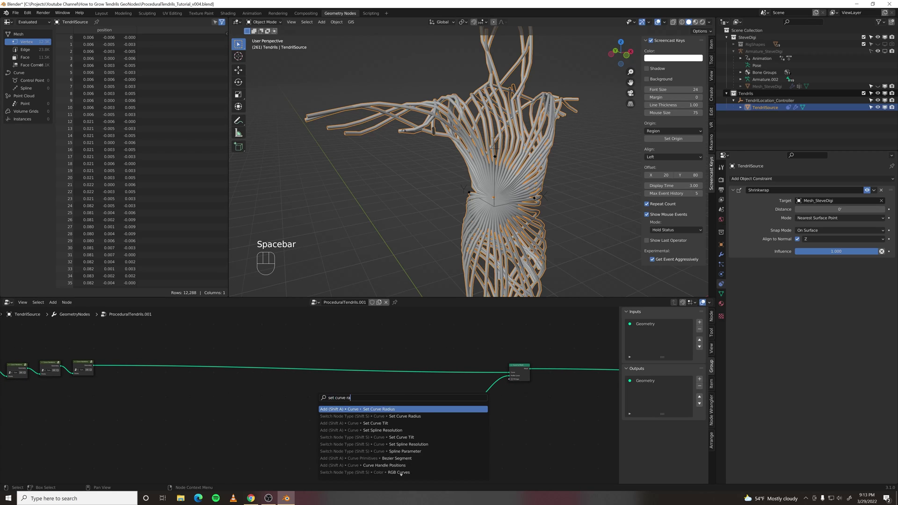
{"action": "key", "text": "Return"}
{"action": "left_click", "coordinate": [364, 367]}
{"action": "scroll", "coordinate": [319, 411], "scroll_direction": "up", "scroll_amount": 1}
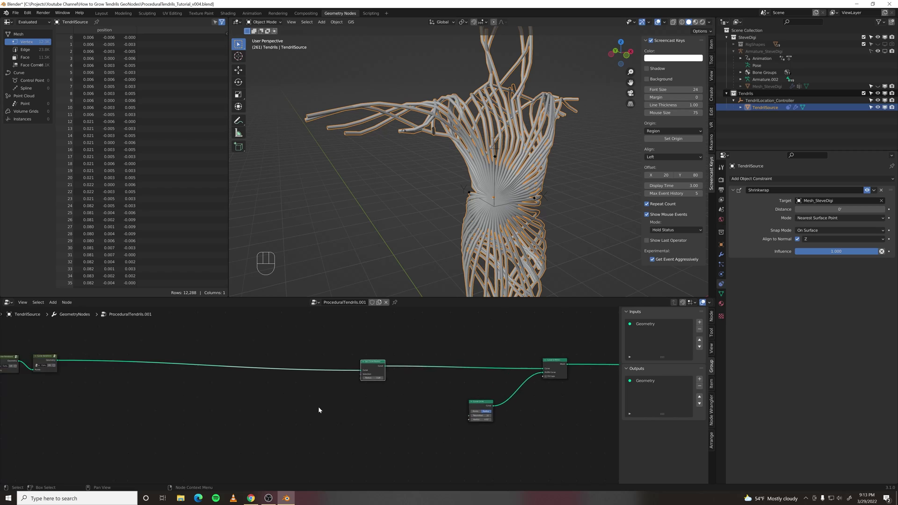
Add a Spline Parameter node and connect its Factor output to the Set Curve Radius node's Radius
{"action": "scroll", "coordinate": [319, 410], "scroll_direction": "up", "scroll_amount": 1}
{"action": "key", "text": "space"}
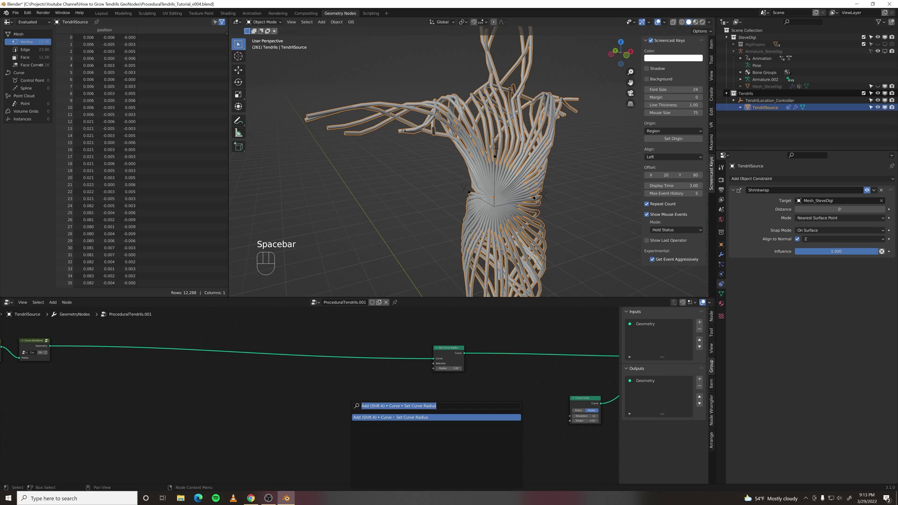
{"action": "type", "text": "spline para"}
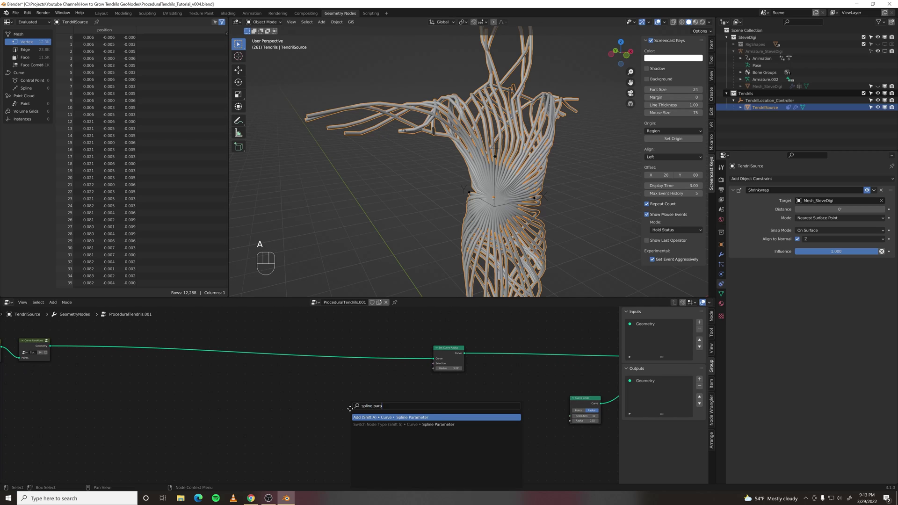
{"action": "key", "text": "Return"}
{"action": "left_click", "coordinate": [322, 401]}
{"action": "scroll", "coordinate": [405, 415], "scroll_direction": "up", "scroll_amount": 3}
{"action": "middle_click_drag", "start_coordinate": [406, 414], "coordinate": [326, 411]}
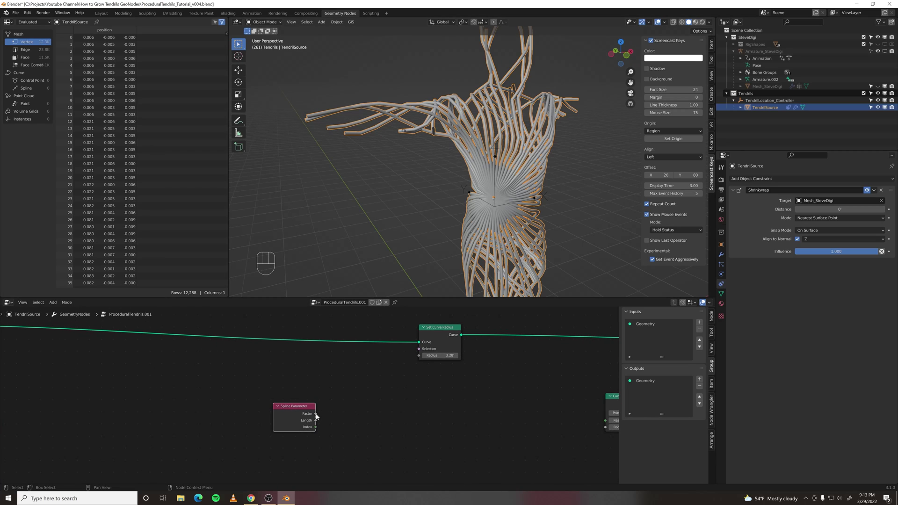
{"action": "left_click_drag", "start_coordinate": [316, 415], "coordinate": [419, 357]}
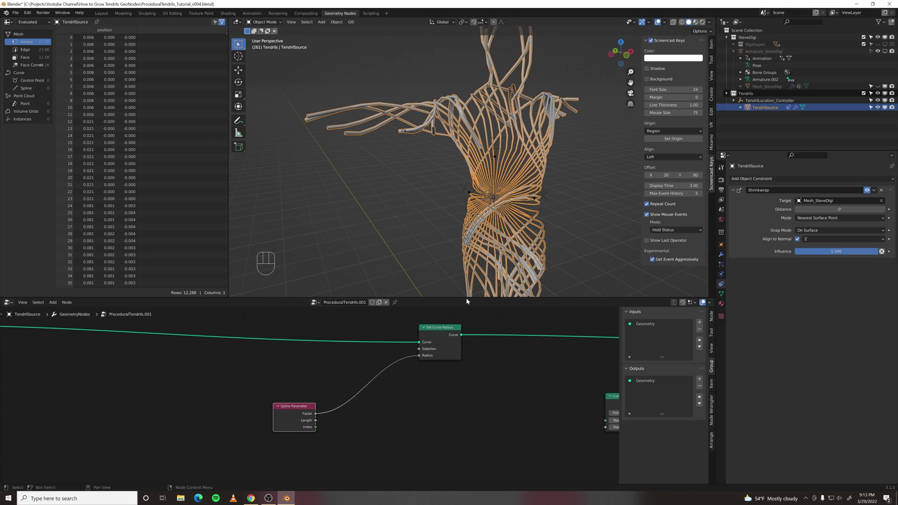
Move the Spline Parameter node away and insert a Float Curve node between it and Set Curve Radius
{"action": "middle_click_drag", "start_coordinate": [527, 212], "coordinate": [496, 198]}
{"action": "left_click_drag", "start_coordinate": [300, 408], "coordinate": [239, 430]}
{"action": "key", "text": "space"}
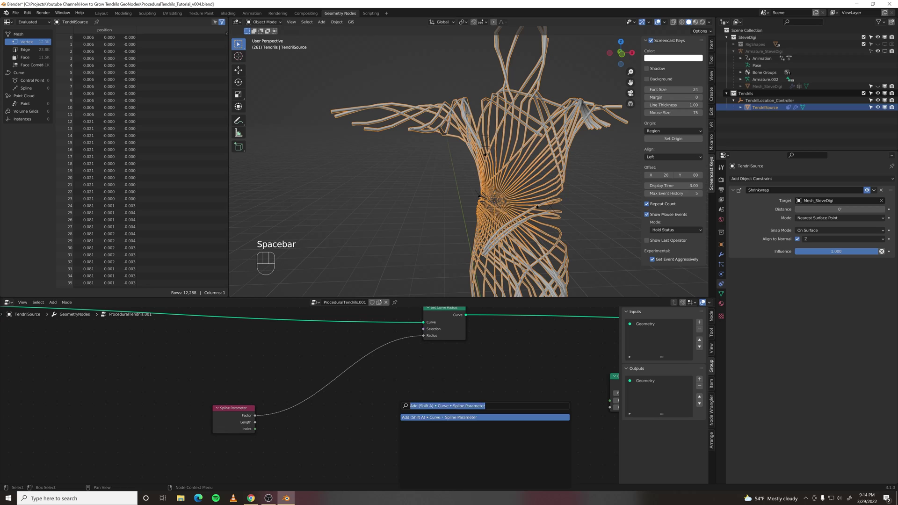
{"action": "type", "text": "float"}
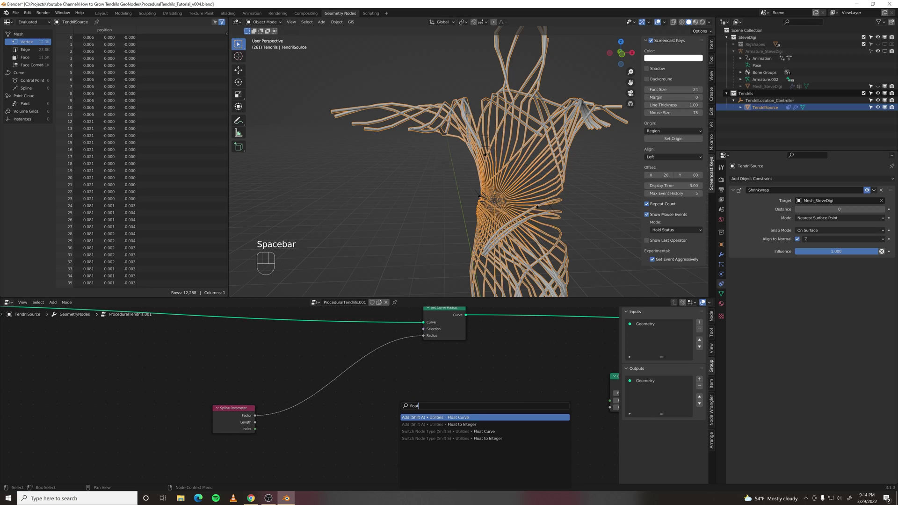
{"action": "key", "text": "Return"}
{"action": "left_click", "coordinate": [318, 363]}
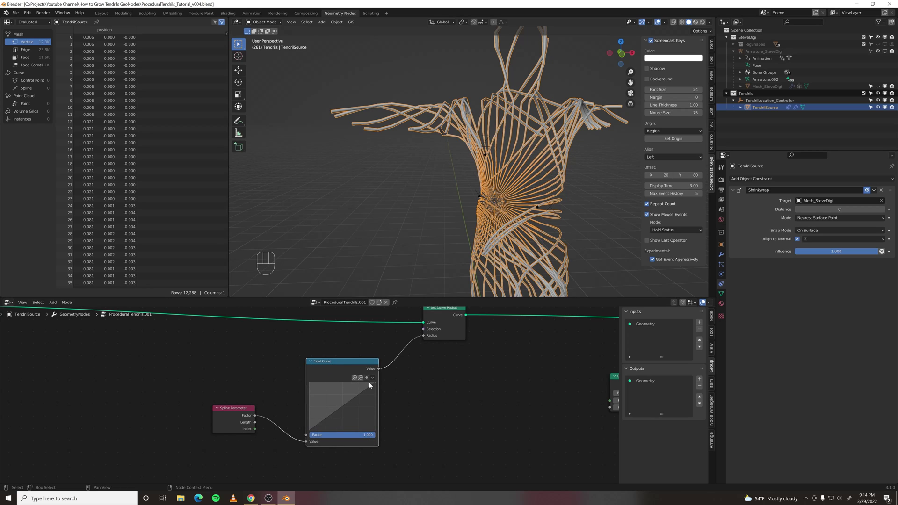
Reshape the Float Curve to fall from 1 at the start to 0 at the end, with its middle pulled downward
{"action": "left_click_drag", "start_coordinate": [375, 383], "coordinate": [375, 415]}
{"action": "left_click_drag", "start_coordinate": [310, 430], "coordinate": [310, 382]}
{"action": "left_click_drag", "start_coordinate": [375, 414], "coordinate": [376, 435]}
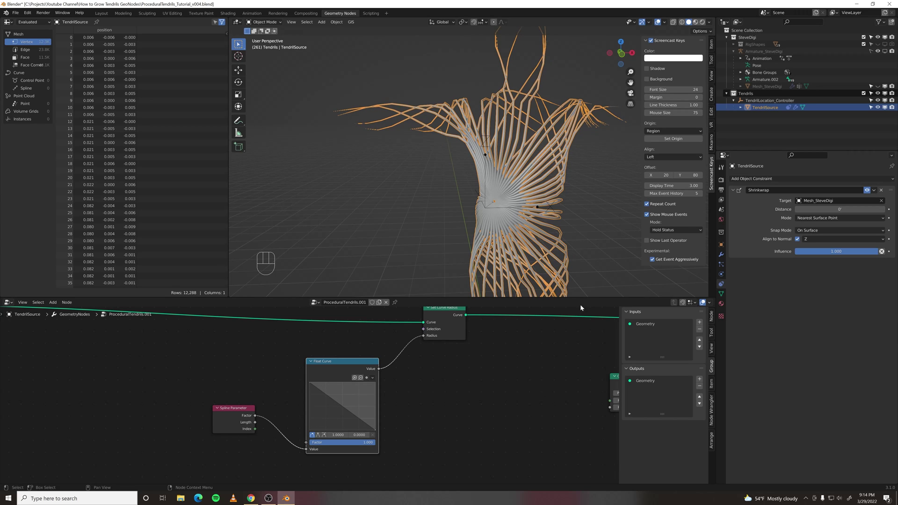
{"action": "middle_click_drag", "start_coordinate": [549, 168], "coordinate": [555, 193]}
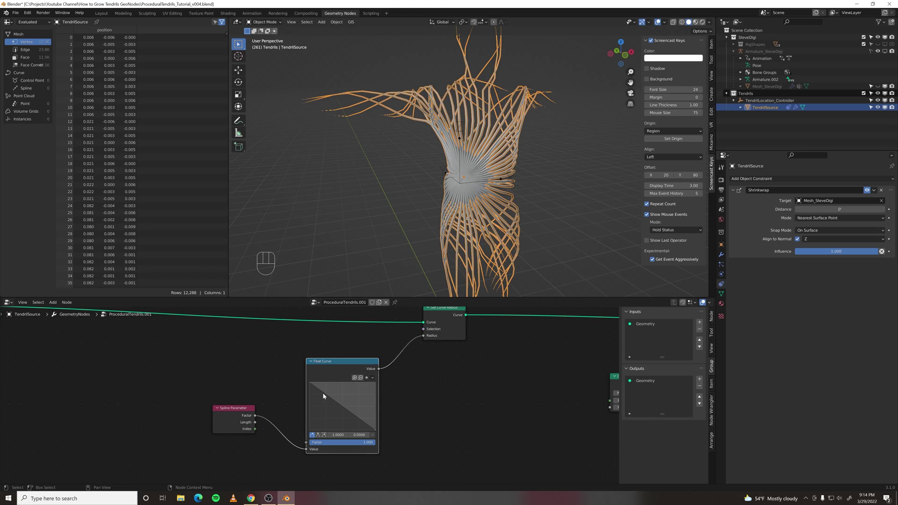
{"action": "left_click_drag", "start_coordinate": [323, 395], "coordinate": [356, 426]}
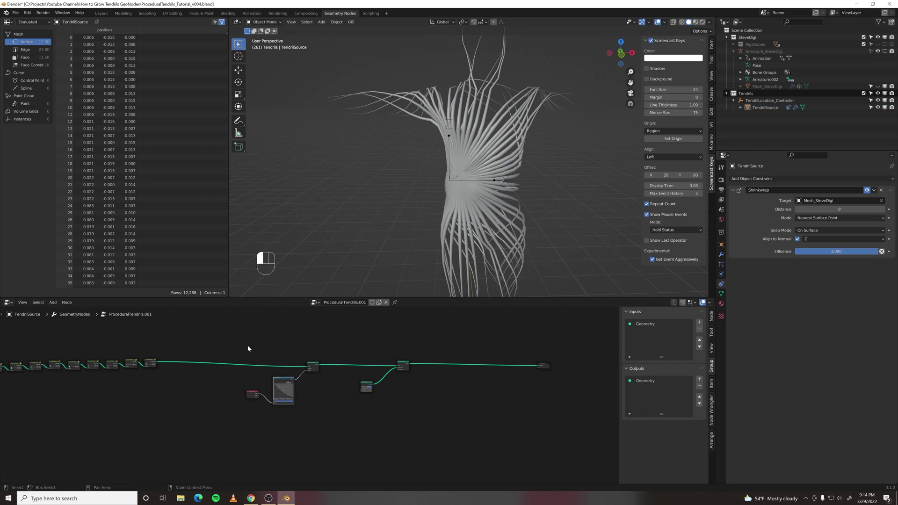
Move the radius, Curve to Mesh and Group Output nodes farther from the last Curve Iterations node
{"action": "left_click_drag", "start_coordinate": [248, 348], "coordinate": [542, 429]}
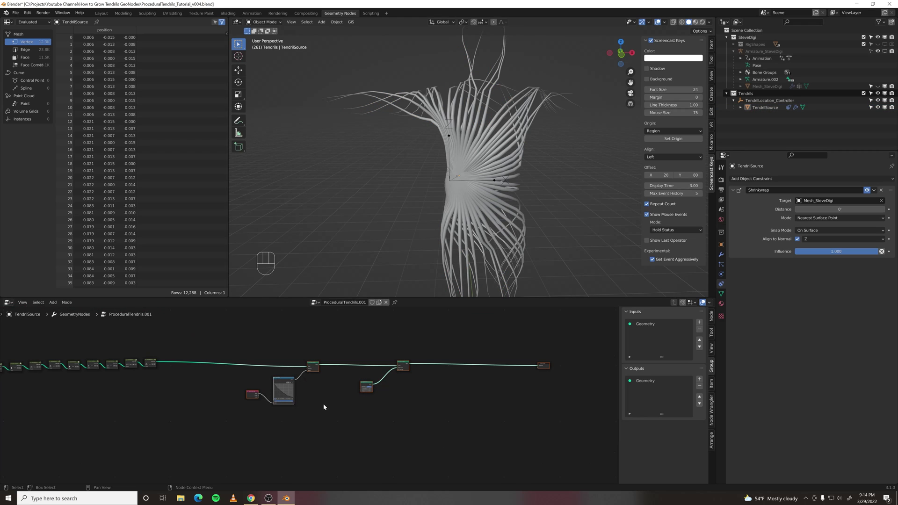
{"action": "key", "text": "g"}
{"action": "left_click", "coordinate": [405, 397]}
{"action": "scroll", "coordinate": [226, 395], "scroll_direction": "up", "scroll_amount": 2}
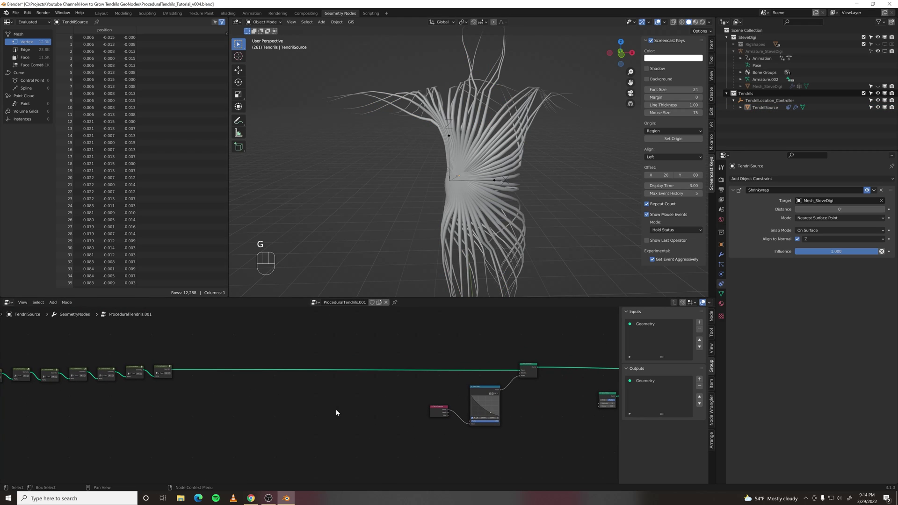
Insert a Set Position node between the last Curve Iterations node and Set Curve Radius
{"action": "middle_click_drag", "start_coordinate": [283, 402], "coordinate": [327, 401]}
{"action": "key", "text": "space"}
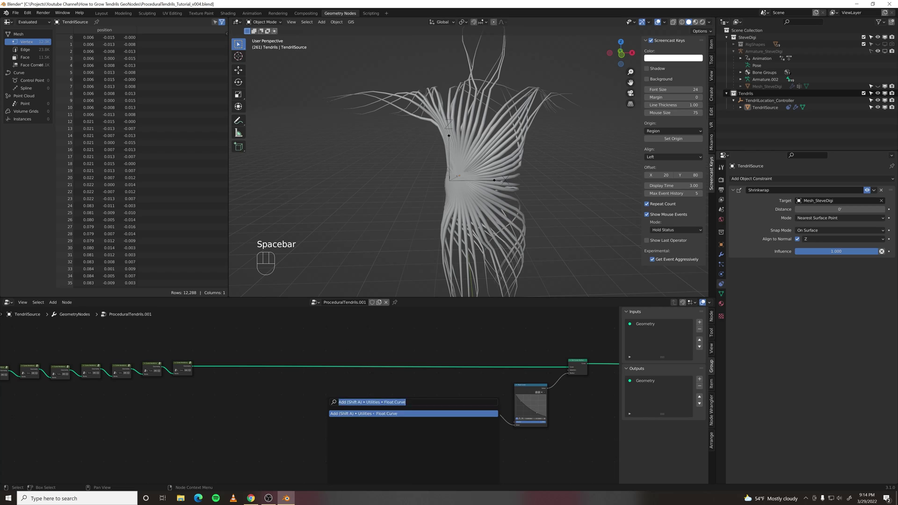
{"action": "type", "text": "set pos"}
{"action": "key", "text": "Return"}
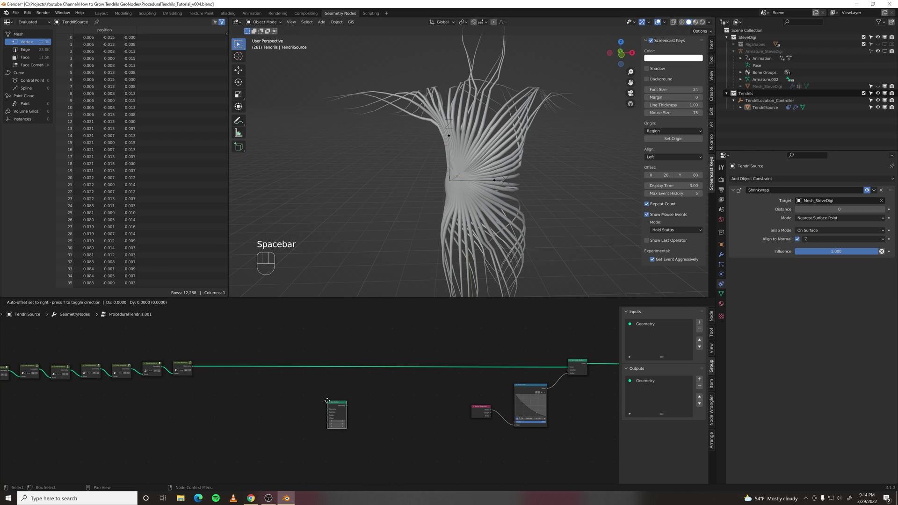
{"action": "left_click", "coordinate": [371, 363]}
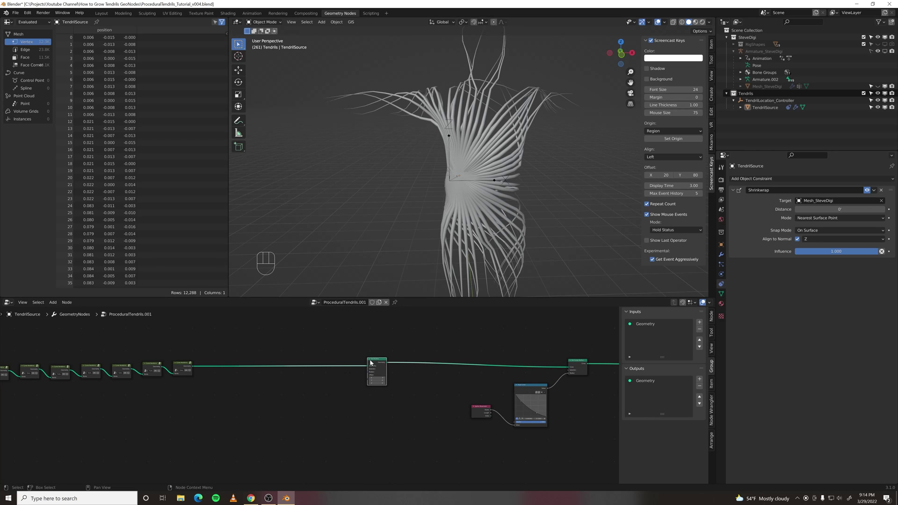
{"action": "scroll", "coordinate": [381, 398], "scroll_direction": "up", "scroll_amount": 5}
{"action": "middle_click_drag", "start_coordinate": [382, 398], "coordinate": [412, 414]}
{"action": "left_click", "coordinate": [413, 414]}
Add a Noise Texture node and connect its Color output to the Set Position node's Offset
{"action": "middle_click_drag", "start_coordinate": [316, 420], "coordinate": [338, 415]}
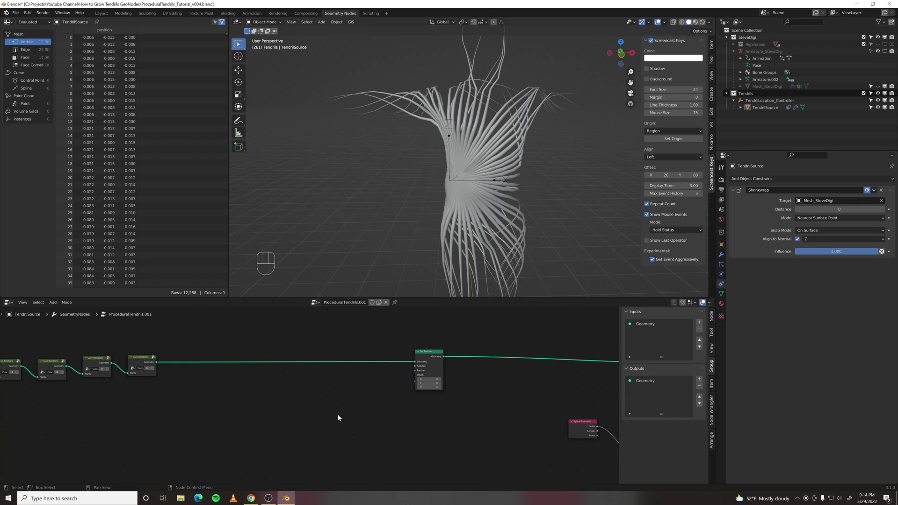
{"action": "key", "text": "space"}
{"action": "type", "text": "noie"}
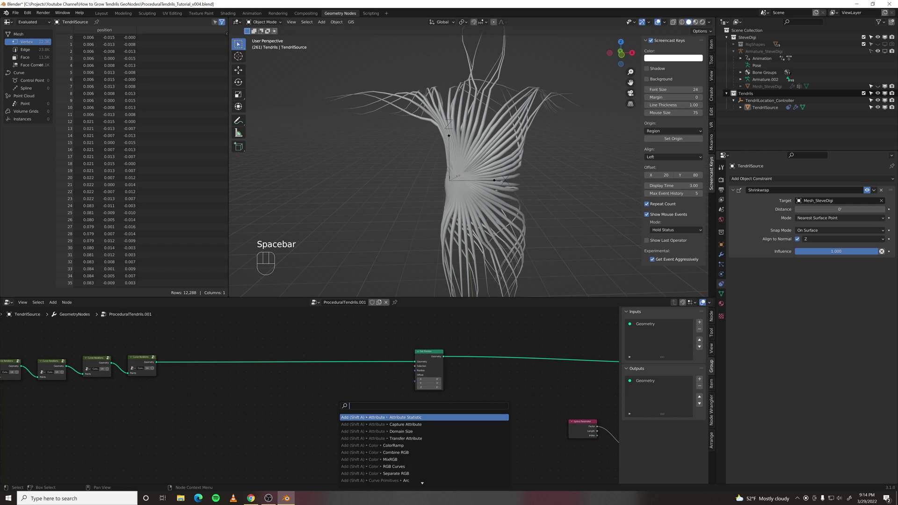
{"action": "key", "text": "BackSpace"}
{"action": "type", "text": "se te"}
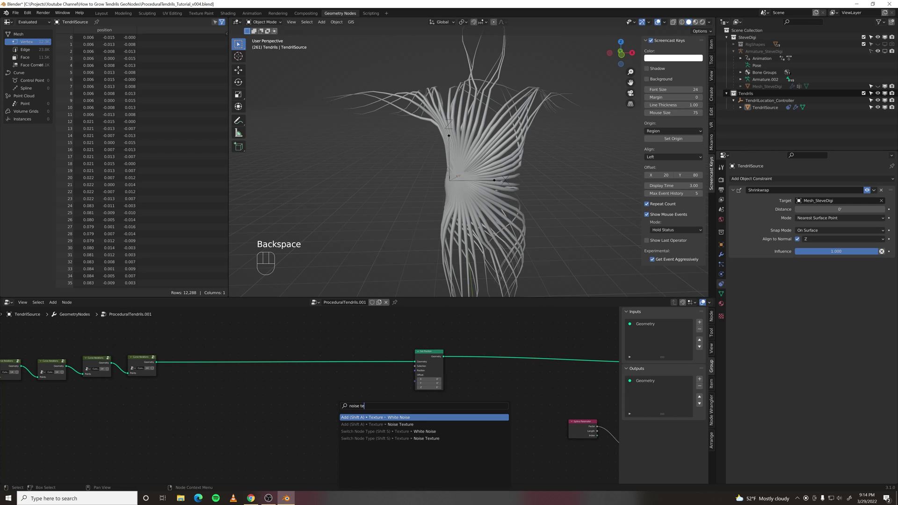
{"action": "key", "text": "Down"}
{"action": "key", "text": "Return"}
{"action": "left_click", "coordinate": [321, 403]}
{"action": "scroll", "coordinate": [390, 397], "scroll_direction": "up", "scroll_amount": 3}
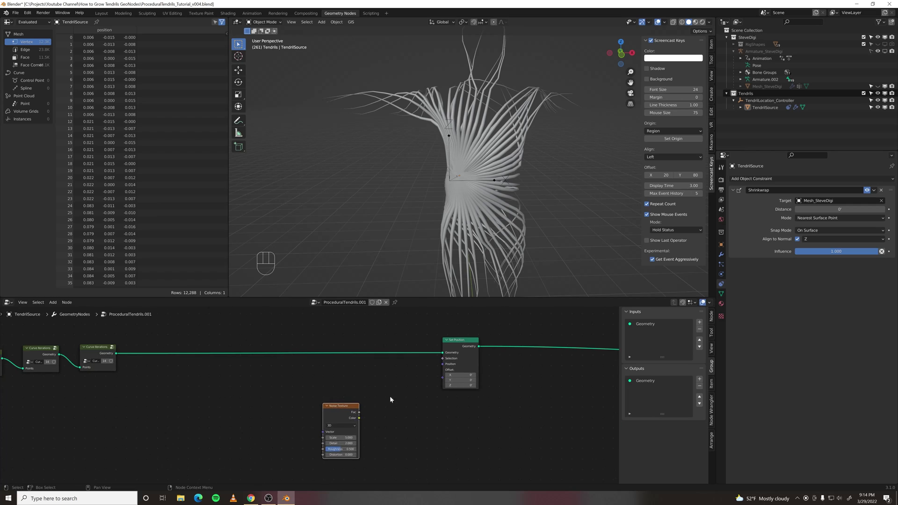
{"action": "middle_click_drag", "start_coordinate": [390, 399], "coordinate": [313, 393]}
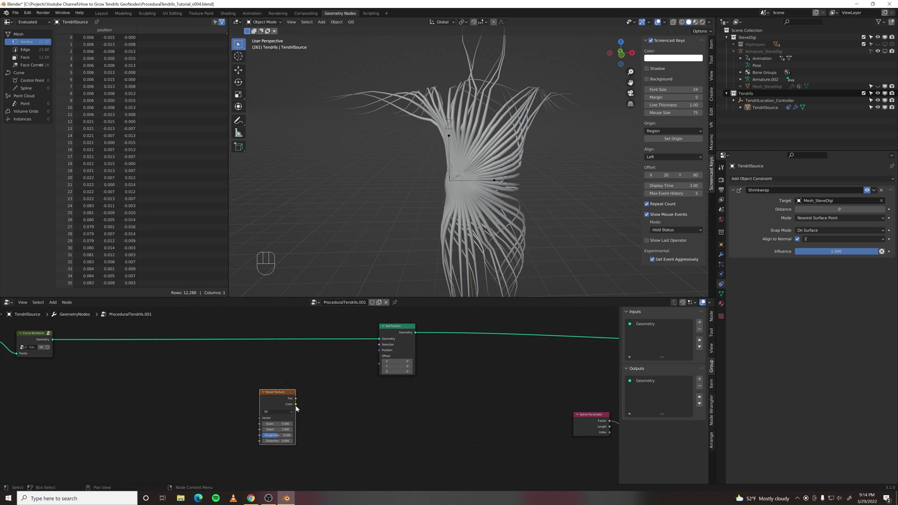
{"action": "left_click_drag", "start_coordinate": [296, 405], "coordinate": [379, 357]}
{"action": "scroll", "coordinate": [513, 188], "scroll_direction": "down", "scroll_amount": 4}
{"action": "mouse_move", "coordinate": [513, 188]}
{"action": "middle_mouse_down"}
{"action": "mouse_move", "coordinate": [471, 191]}
{"action": "mouse_move", "coordinate": [511, 188]}
{"action": "middle_mouse_up"}
Insert a Vector Math Add node between Noise Texture and Set Position, setting its second vector to -0.5 on all axes
{"action": "left_click_drag", "start_coordinate": [279, 401], "coordinate": [211, 408]}
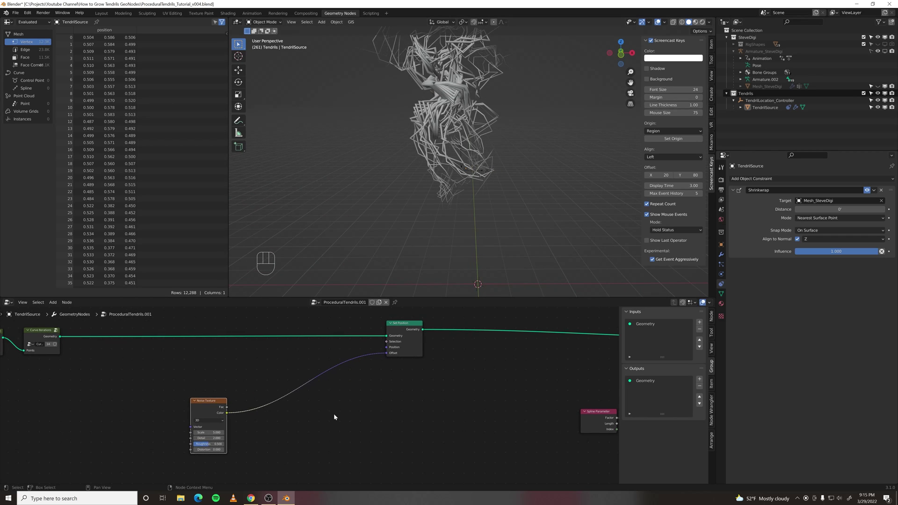
{"action": "key", "text": "space"}
{"action": "type", "text": "vector"}
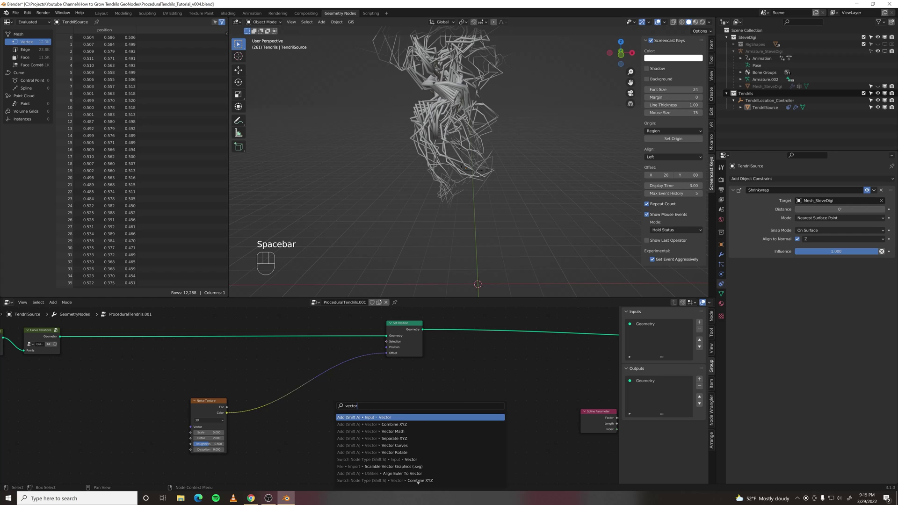
{"action": "type", "text": " math"}
{"action": "key", "text": "Return"}
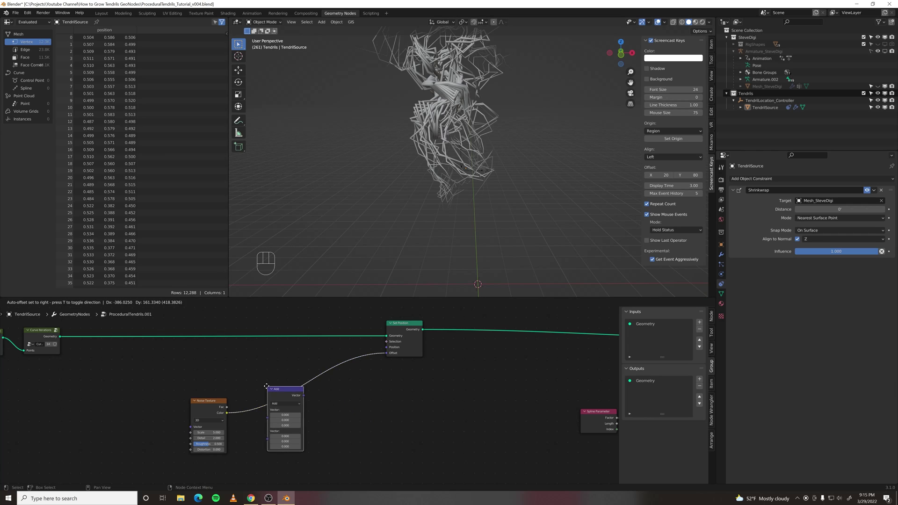
{"action": "left_click", "coordinate": [266, 385]}
{"action": "middle_click_drag", "start_coordinate": [347, 407], "coordinate": [408, 409]}
{"action": "scroll", "coordinate": [302, 429], "scroll_direction": "up", "scroll_amount": 1}
{"action": "middle_click_drag", "start_coordinate": [445, 432], "coordinate": [457, 421]}
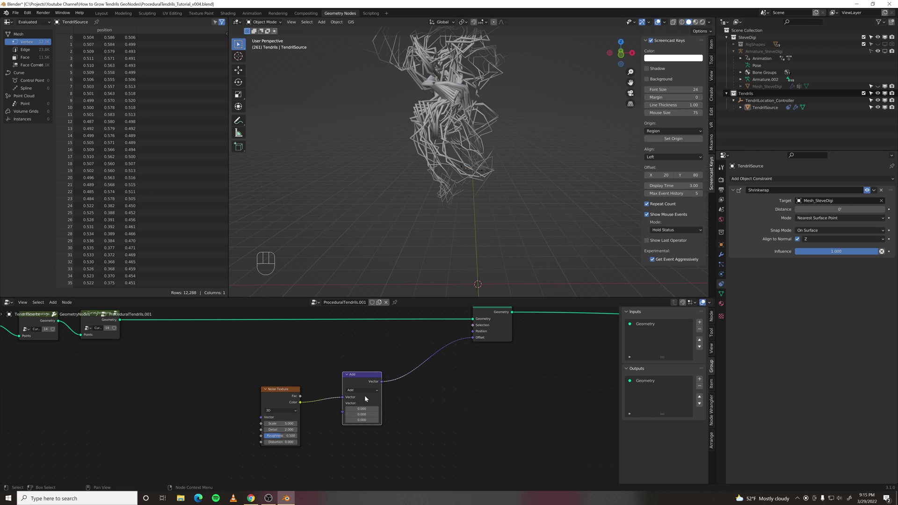
{"action": "left_click_drag", "start_coordinate": [360, 409], "coordinate": [360, 420]}
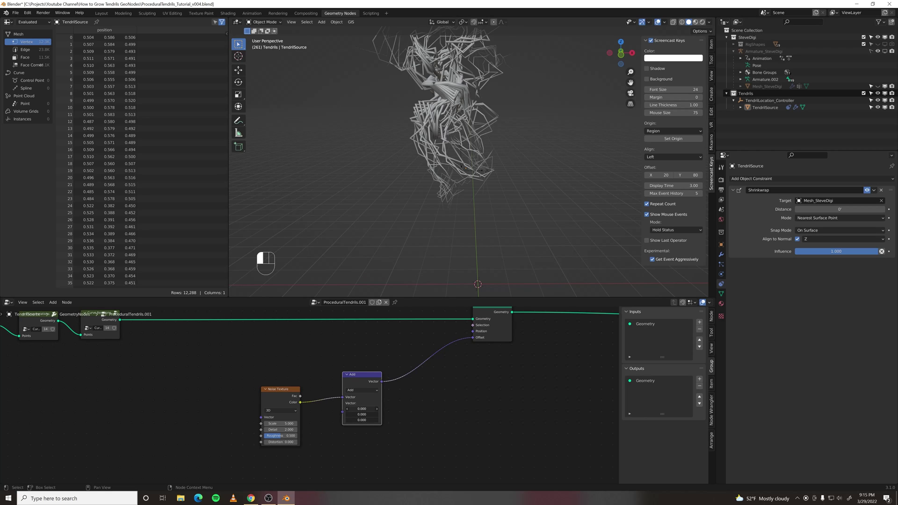
{"action": "key", "text": "Return"}
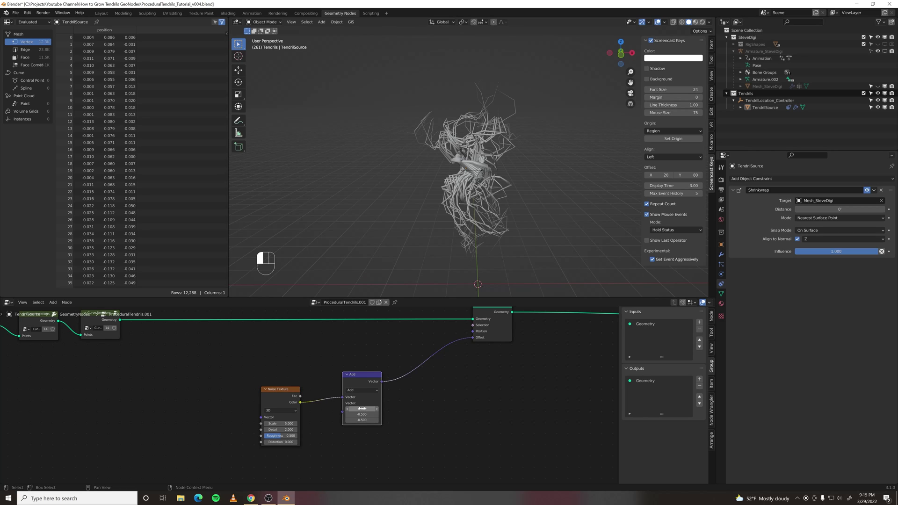
Toggle muting of the Set Position node to compare the tendrils with and without the noise offset
{"action": "middle_click_drag", "start_coordinate": [488, 308], "coordinate": [441, 335]}
{"action": "key", "text": "m"}
{"action": "key", "text": "m"}
{"action": "key", "text": "m"}
{"action": "key", "text": "m"}
{"action": "key", "text": "m"}
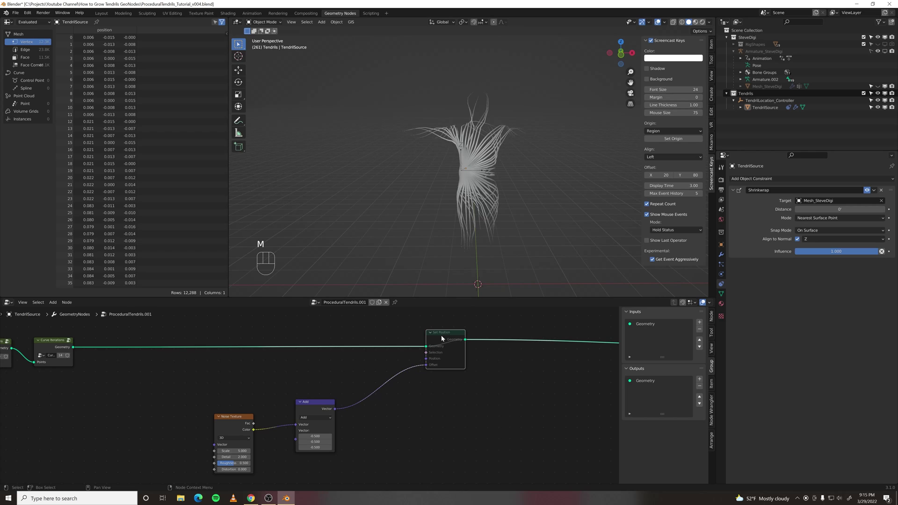
{"action": "key", "text": "m"}
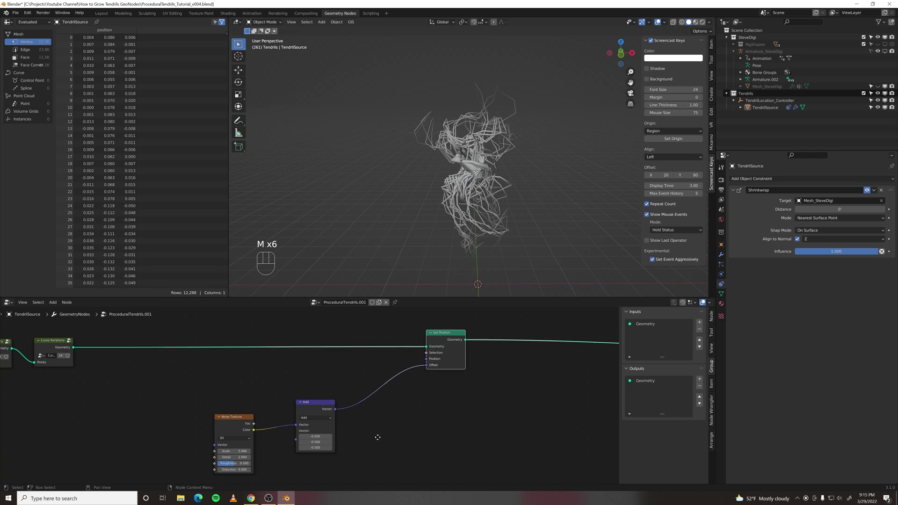
Shift the Noise Texture and Add nodes away from Set Position and insert a duplicate of the Add node before Set Position
{"action": "scroll", "coordinate": [377, 431], "scroll_direction": "down", "scroll_amount": 3}
{"action": "left_click_drag", "start_coordinate": [232, 364], "coordinate": [358, 431]}
{"action": "key", "text": "g"}
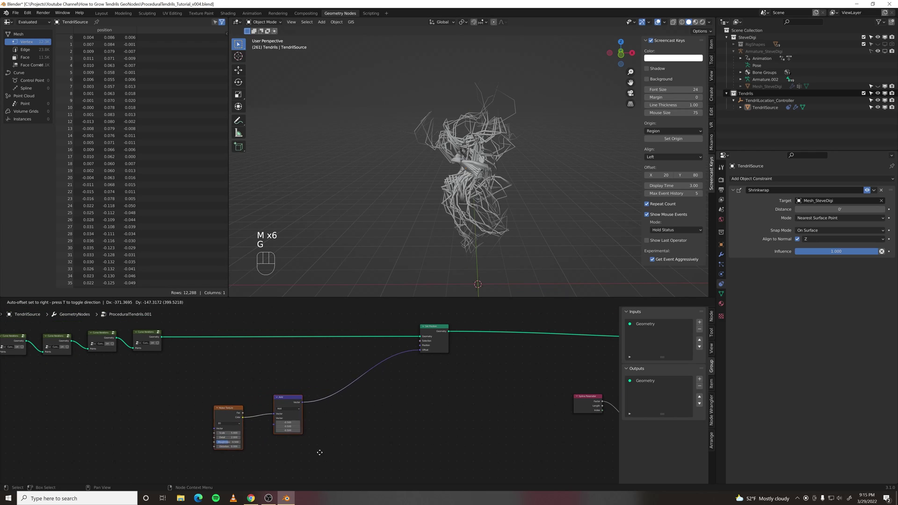
{"action": "left_click", "coordinate": [318, 453]}
{"action": "left_click", "coordinate": [285, 405]}
{"action": "key", "text": "shift+d"}
{"action": "left_click", "coordinate": [339, 387]}
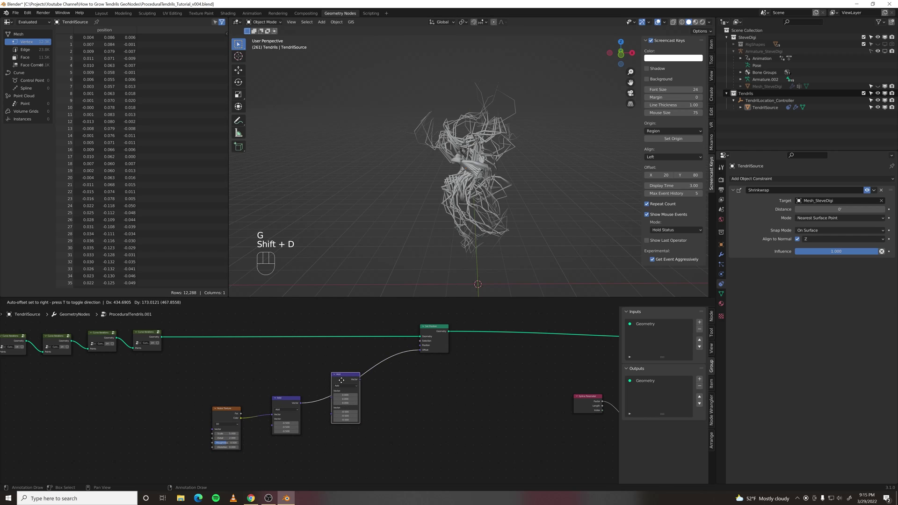
{"action": "scroll", "coordinate": [346, 391], "scroll_direction": "up", "scroll_amount": 2}
Change the duplicated vector math node's operation to Scale and set its scale to 0.1
{"action": "left_click", "coordinate": [354, 384]}
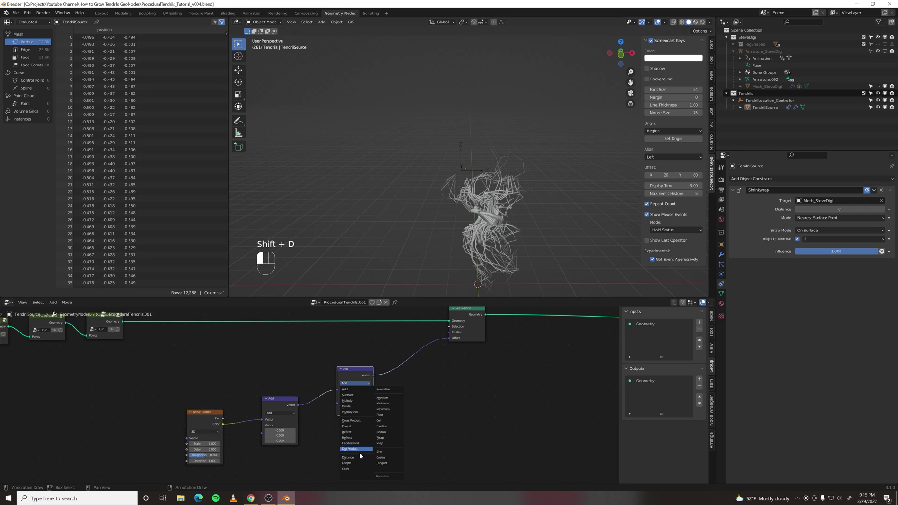
{"action": "left_click", "coordinate": [358, 468]}
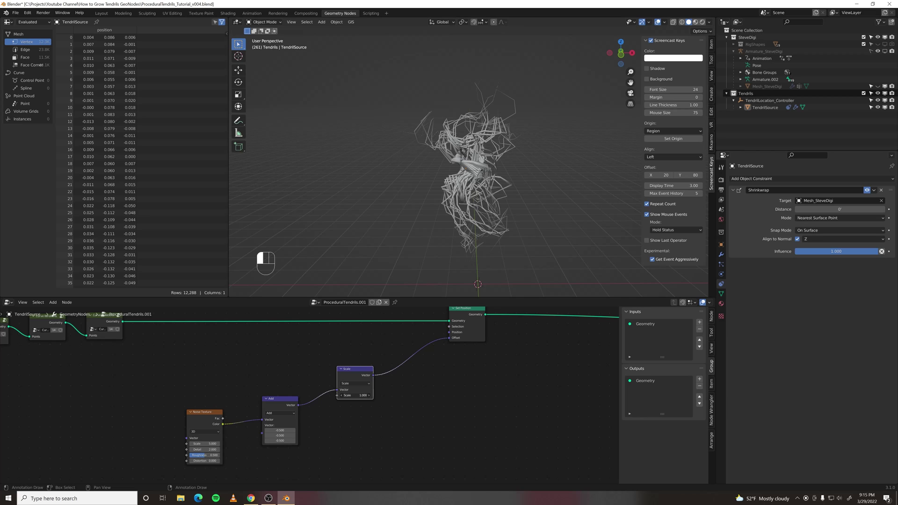
{"action": "key", "text": "Return"}
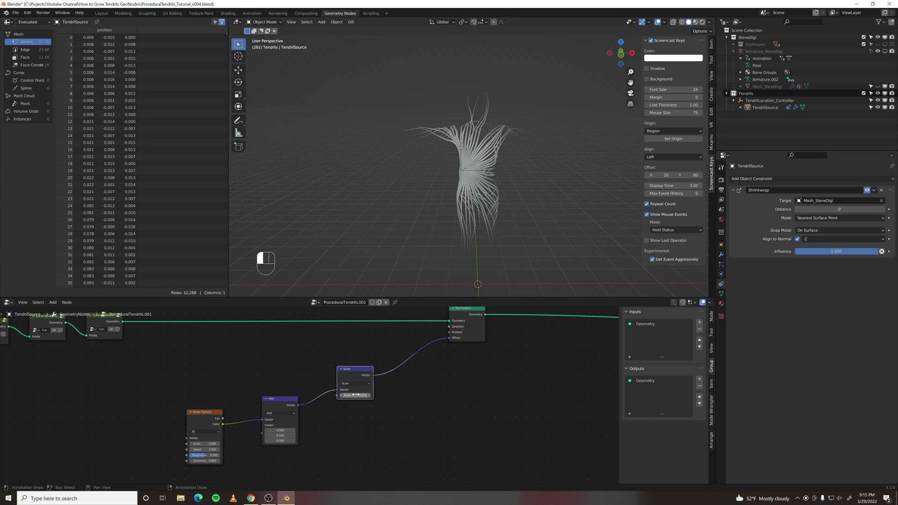
{"action": "scroll", "coordinate": [527, 172], "scroll_direction": "up", "scroll_amount": 5}
{"action": "middle_click_drag", "start_coordinate": [467, 326], "coordinate": [450, 326]}
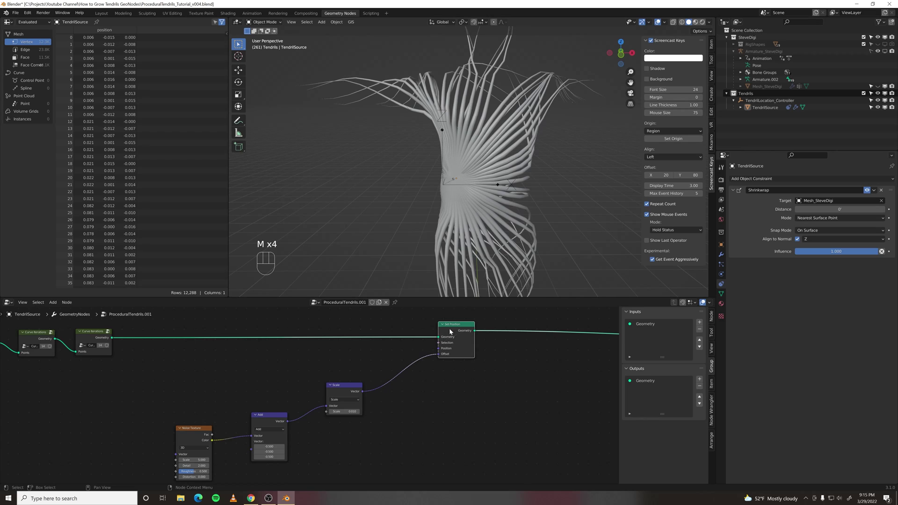
{"action": "left_click", "coordinate": [344, 412]}
{"action": "type", "text": ".1"}
{"action": "key", "text": "Return"}
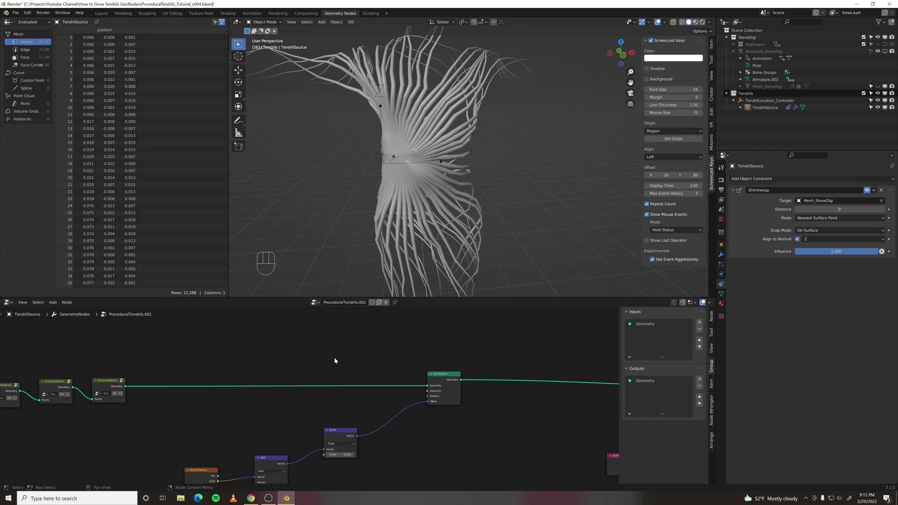
Insert a Resample Curve node between the last Curve Iterations node and the Set Position node
{"action": "key", "text": "space"}
{"action": "type", "text": "resample"}
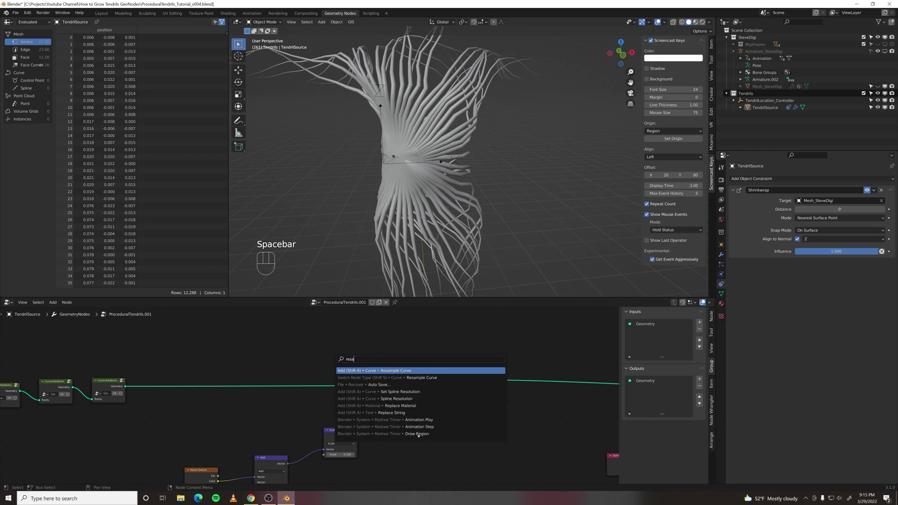
{"action": "key", "text": "Return"}
{"action": "left_click", "coordinate": [342, 368]}
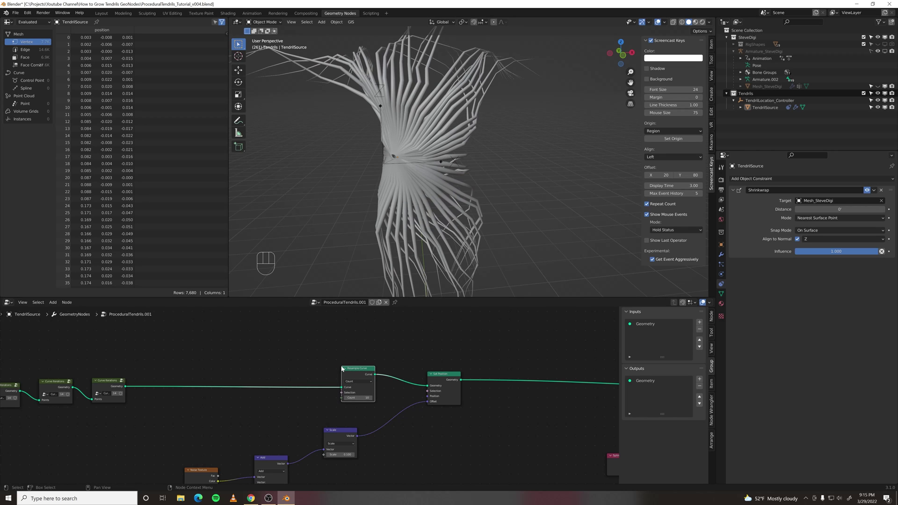
{"action": "scroll", "coordinate": [437, 151], "scroll_direction": "up", "scroll_amount": 2}
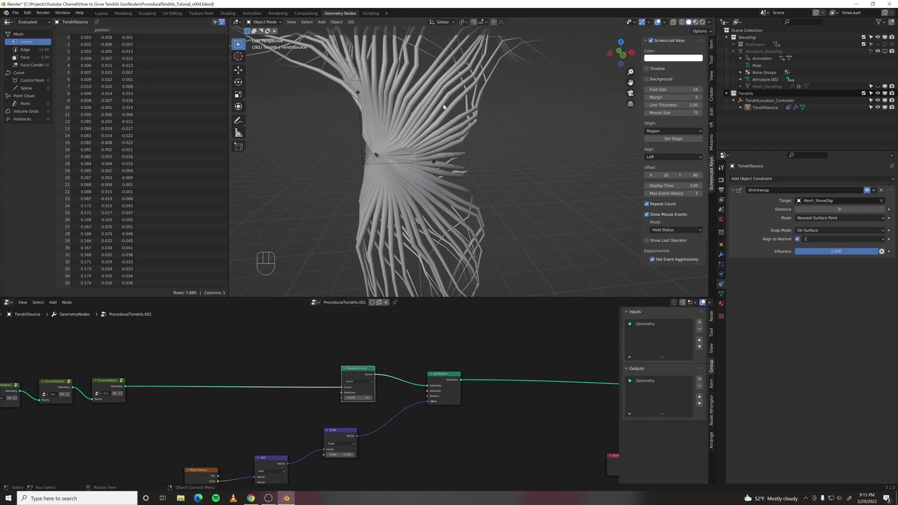
{"action": "scroll", "coordinate": [366, 407], "scroll_direction": "up", "scroll_amount": 1}
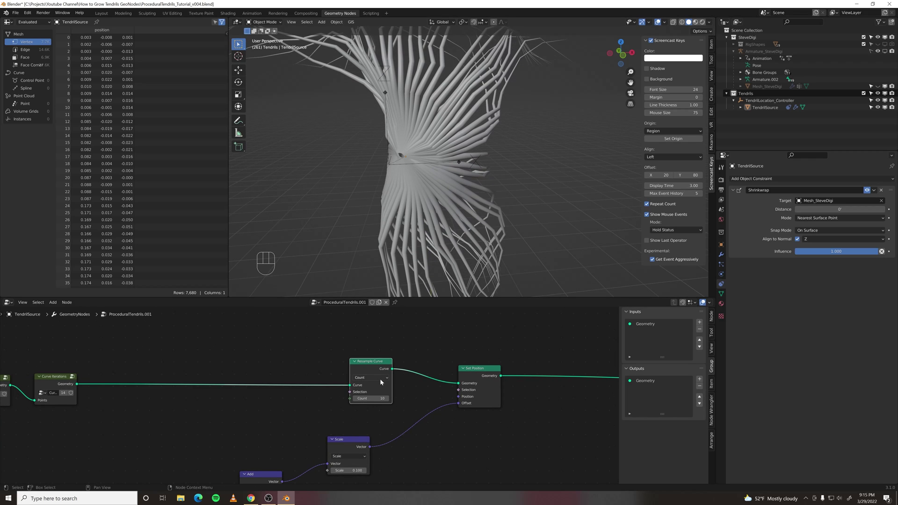
Switch the Resample Curve node to Length mode, trying a length of 0.02 and settling on 0.01
{"action": "left_click", "coordinate": [374, 398]}
{"action": "left_click", "coordinate": [371, 398]}
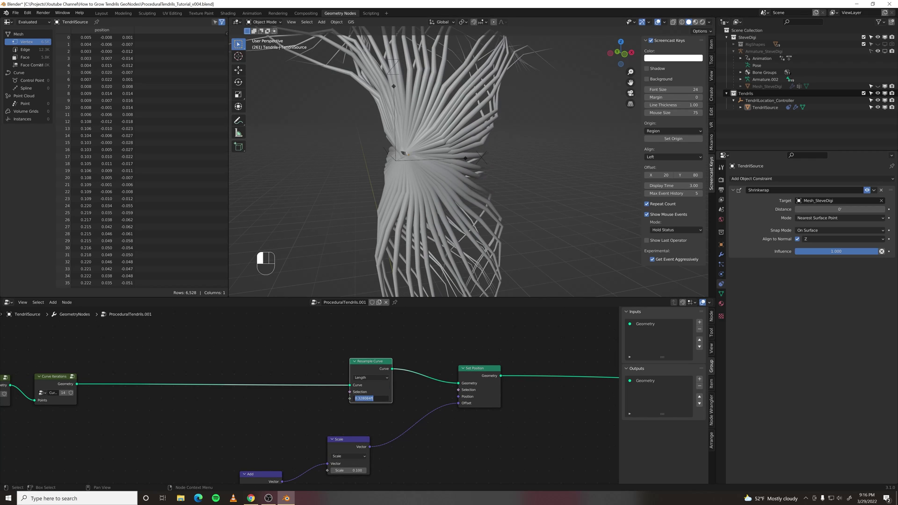
{"action": "type", "text": ".02"}
{"action": "key", "text": "Return"}
{"action": "middle_click_drag", "start_coordinate": [438, 233], "coordinate": [412, 236]}
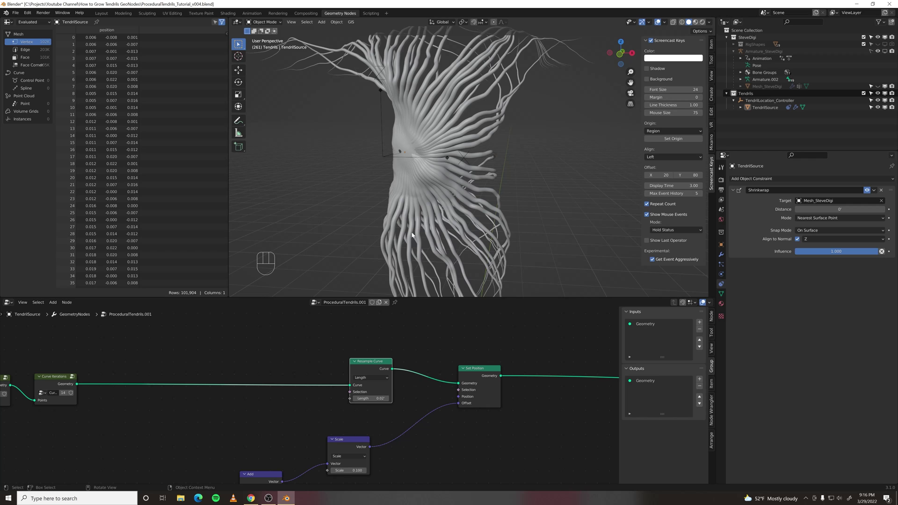
{"action": "left_click", "coordinate": [372, 398]}
{"action": "key", "text": "Return"}
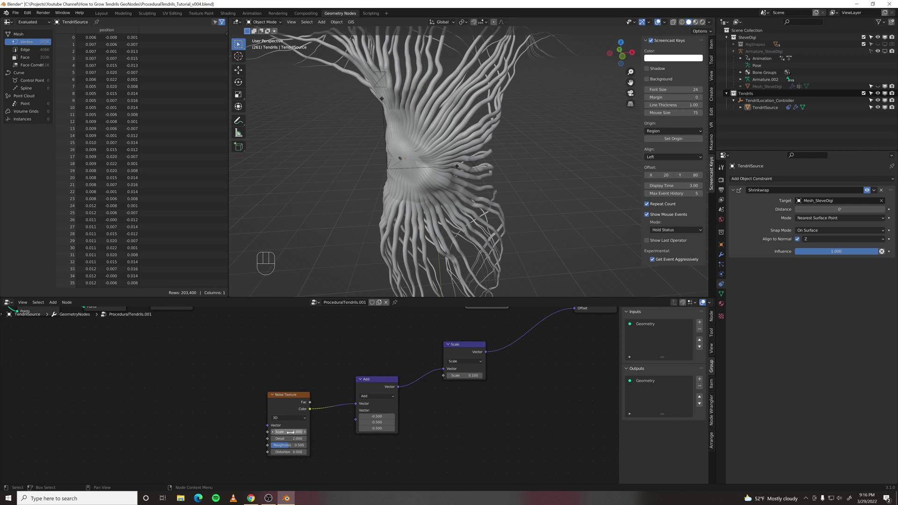
Raise the Noise Texture's scale to about 13.8
{"action": "left_click_drag", "start_coordinate": [290, 432], "coordinate": [328, 432]}
{"action": "mouse_move", "coordinate": [511, 198]}
{"action": "middle_mouse_down"}
{"action": "mouse_move", "coordinate": [531, 195]}
{"action": "mouse_move", "coordinate": [549, 209]}
{"action": "mouse_move", "coordinate": [490, 215]}
{"action": "mouse_move", "coordinate": [373, 203]}
{"action": "mouse_move", "coordinate": [501, 200]}
{"action": "middle_mouse_up"}
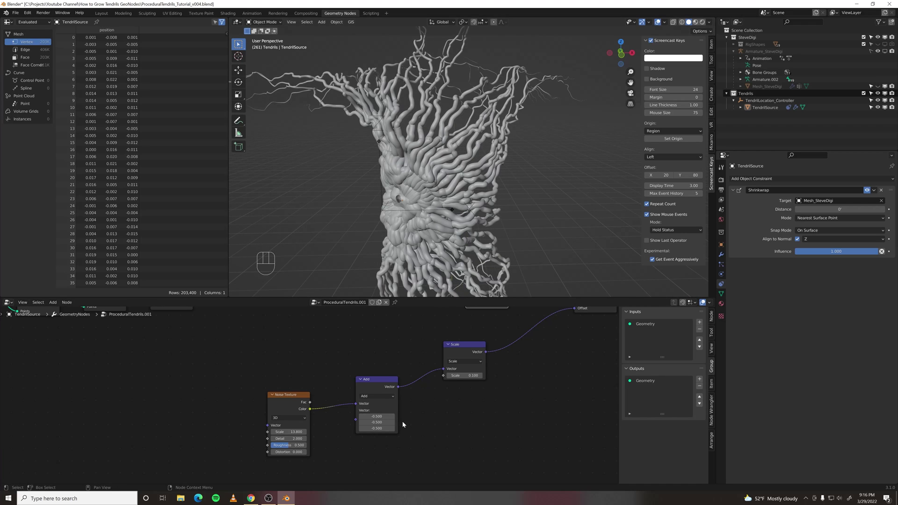
Unhide the body mesh Mesh_SteveDigi to see the displaced tendrils on the figure
{"action": "scroll", "coordinate": [323, 440], "scroll_direction": "down", "scroll_amount": 1}
{"action": "scroll", "coordinate": [322, 445], "scroll_direction": "down", "scroll_amount": 5}
{"action": "middle_click_drag", "start_coordinate": [481, 387], "coordinate": [336, 422]}
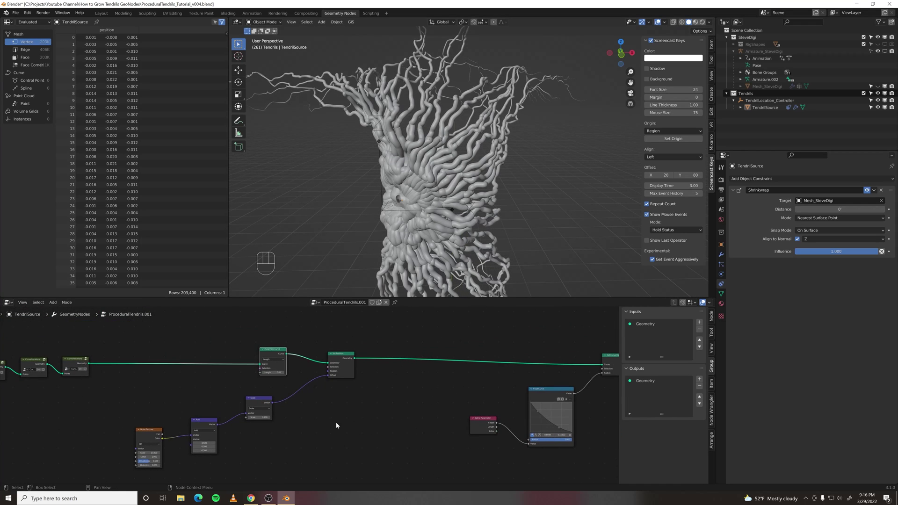
{"action": "scroll", "coordinate": [514, 182], "scroll_direction": "down", "scroll_amount": 1}
{"action": "key", "text": "alt+h"}
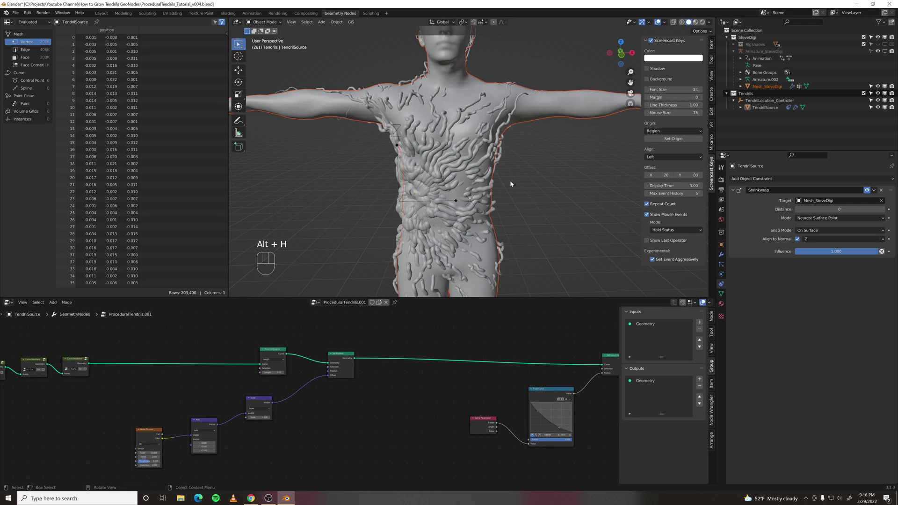
{"action": "middle_click_drag", "start_coordinate": [551, 192], "coordinate": [492, 187]}
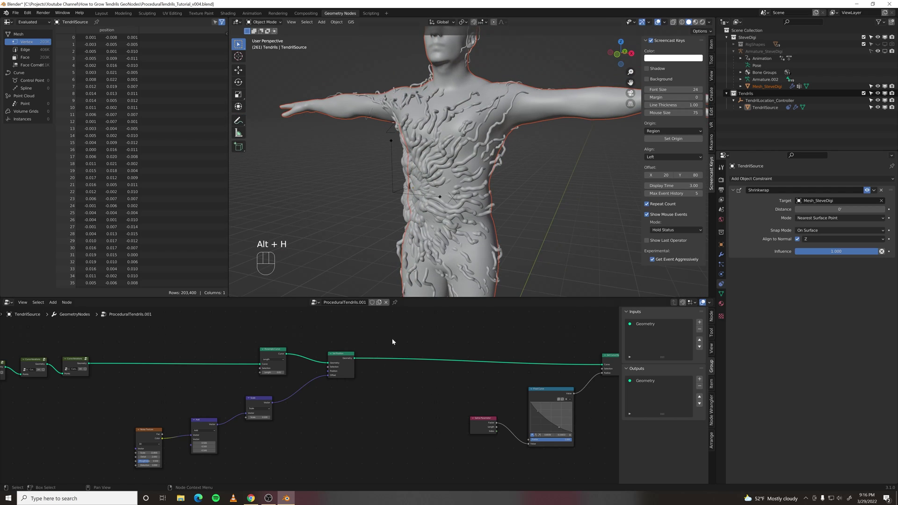
Duplicate the Set Position node and insert the copy directly after the original on the geometry link
{"action": "left_click", "coordinate": [330, 359]}
{"action": "key", "text": "shift+d"}
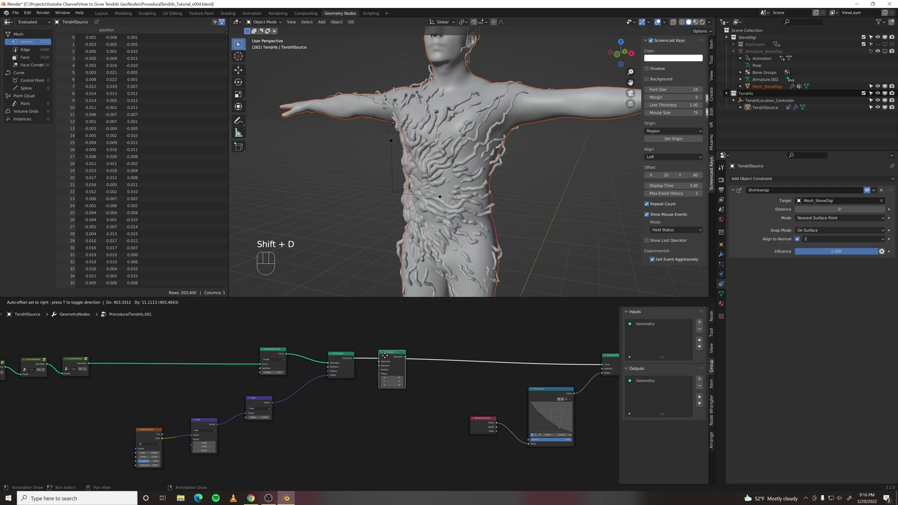
{"action": "left_click", "coordinate": [387, 358]}
Bring Mesh_SteveDigi into the node tree as an Object Info node and add a Geometry Proximity node beside it
{"action": "left_click_drag", "start_coordinate": [767, 86], "coordinate": [303, 432]}
{"action": "key", "text": "space"}
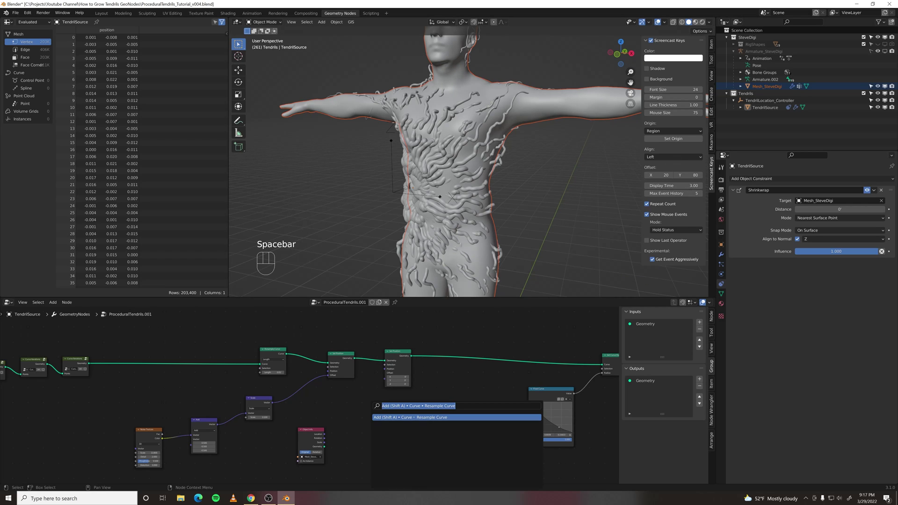
{"action": "type", "text": "prox"}
{"action": "key", "text": "Return"}
{"action": "left_click", "coordinate": [339, 406]}
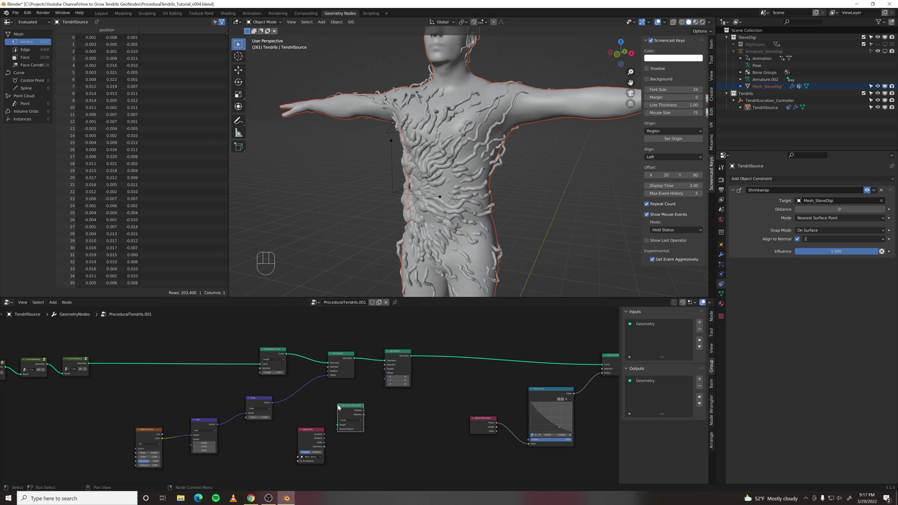
Route the Object Info geometry, set to Relative, through the Geometry Proximity Target and its Position into the second Set Position's Position
{"action": "scroll", "coordinate": [346, 454], "scroll_direction": "up", "scroll_amount": 5}
{"action": "middle_click_drag", "start_coordinate": [347, 462], "coordinate": [315, 427]}
{"action": "left_click_drag", "start_coordinate": [304, 431], "coordinate": [324, 401]}
{"action": "middle_click_drag", "start_coordinate": [394, 361], "coordinate": [365, 402]}
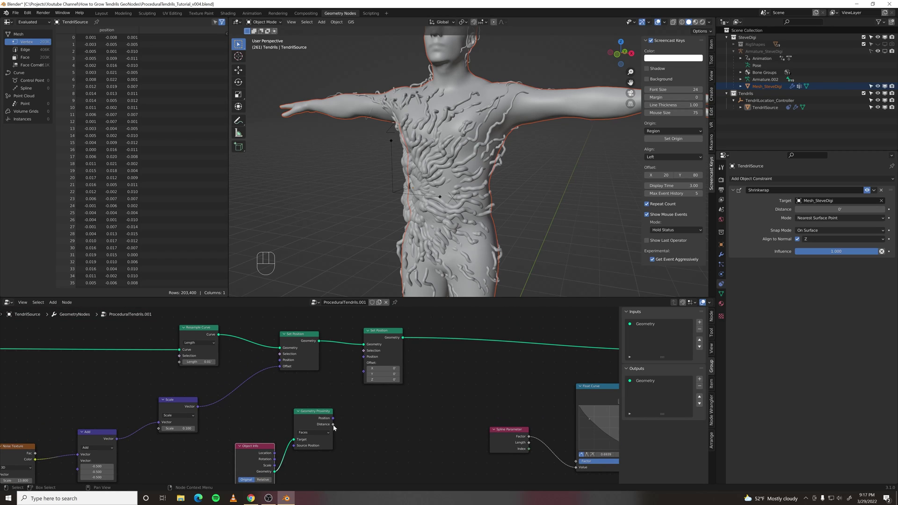
{"action": "left_click_drag", "start_coordinate": [333, 417], "coordinate": [364, 357]}
{"action": "middle_click_drag", "start_coordinate": [269, 482], "coordinate": [304, 418]}
{"action": "left_click", "coordinate": [300, 412]}
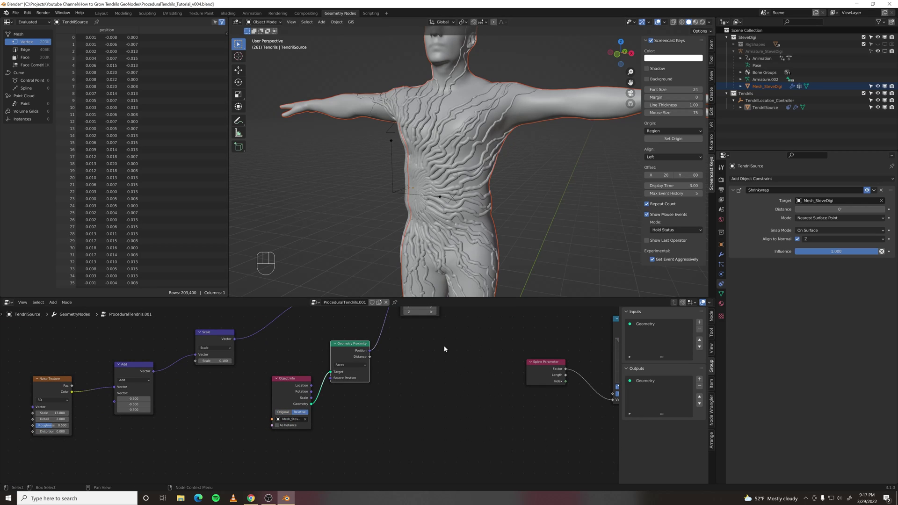
Toggle muting of the second Set Position node to compare the tendrils with and without snapping to the body surface
{"action": "middle_click_drag", "start_coordinate": [445, 349], "coordinate": [414, 403]}
{"action": "left_click", "coordinate": [390, 321]}
{"action": "key", "text": "m"}
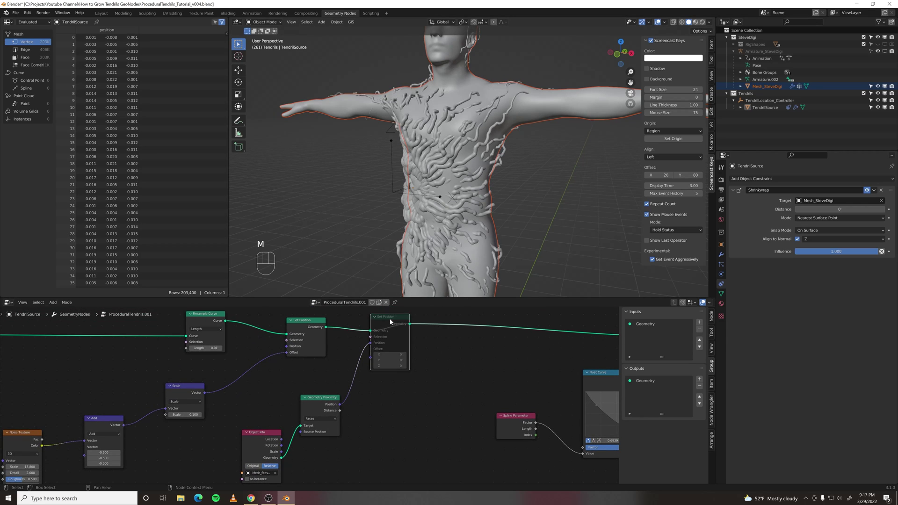
{"action": "key", "text": "m"}
{"action": "key", "text": "m"}
{"action": "key", "text": "m"}
{"action": "scroll", "coordinate": [492, 196], "scroll_direction": "up", "scroll_amount": 2}
{"action": "middle_click_drag", "start_coordinate": [447, 191], "coordinate": [423, 123]}
Duplicate the Set Curve Radius node and insert the copy between the original and Curve to Mesh
{"action": "middle_click_drag", "start_coordinate": [469, 348], "coordinate": [311, 395]}
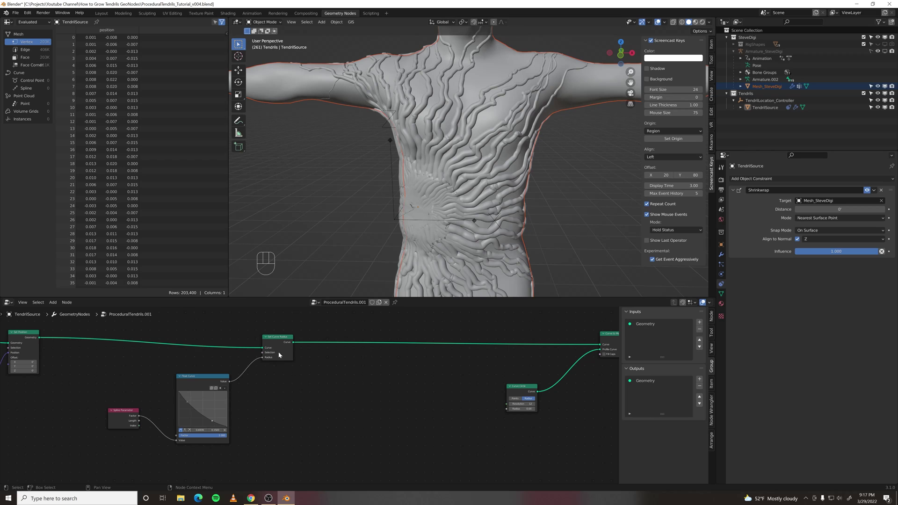
{"action": "left_click", "coordinate": [274, 338]}
{"action": "key", "text": "shift+d"}
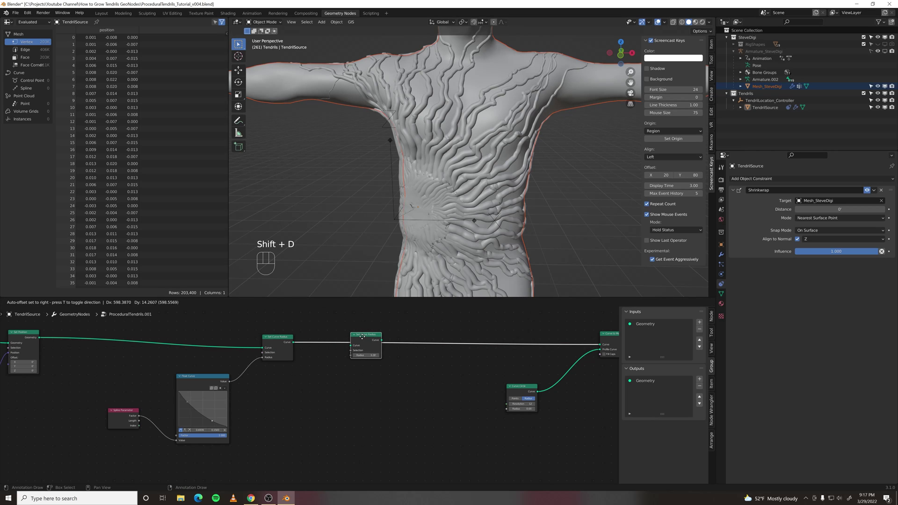
{"action": "left_click", "coordinate": [363, 336]}
{"action": "left_click_drag", "start_coordinate": [363, 339], "coordinate": [395, 344]}
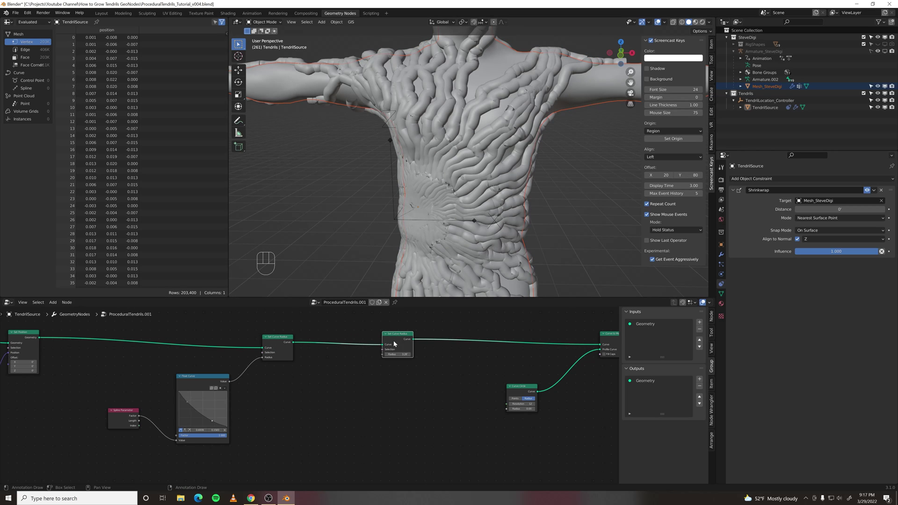
Add a Radius input node and connect it to the Radius of the second Set Curve Radius node
{"action": "scroll", "coordinate": [317, 391], "scroll_direction": "up", "scroll_amount": 1}
{"action": "key", "text": "space"}
{"action": "type", "text": "radius"}
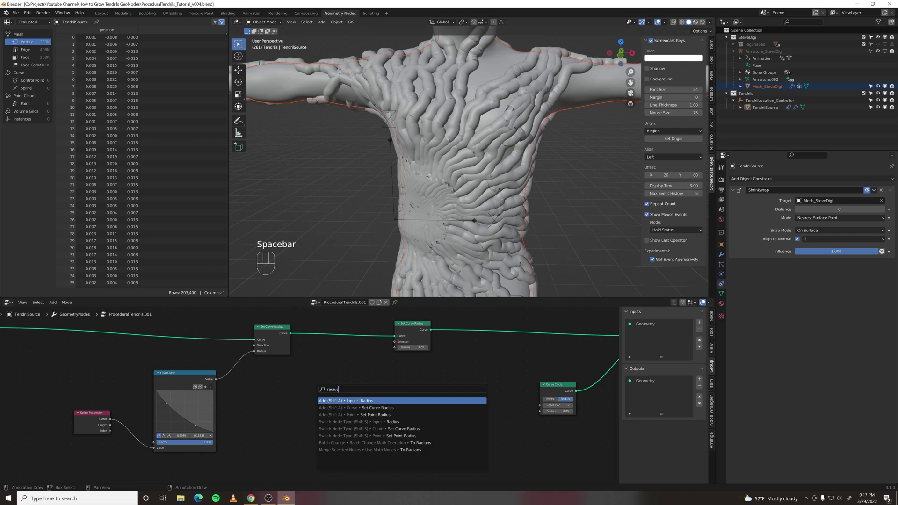
{"action": "key", "text": "Return"}
{"action": "left_click", "coordinate": [290, 389]}
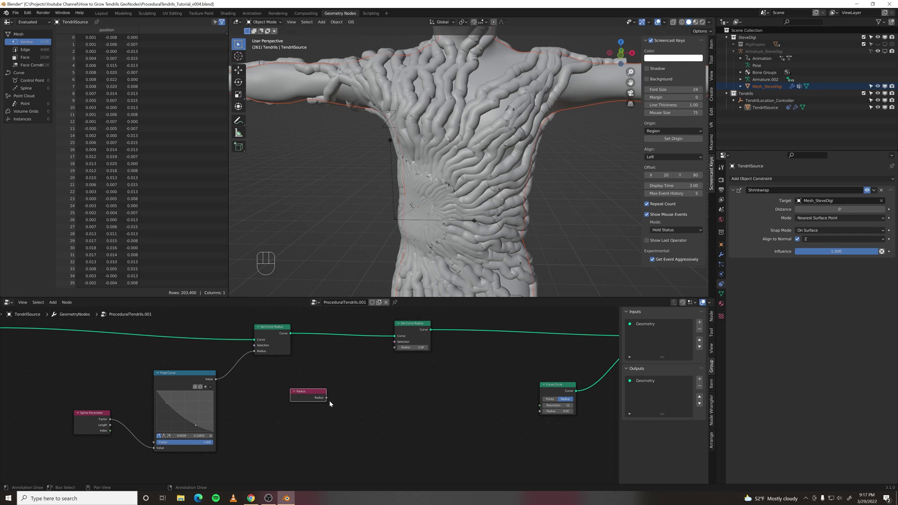
{"action": "left_click_drag", "start_coordinate": [326, 397], "coordinate": [396, 350]}
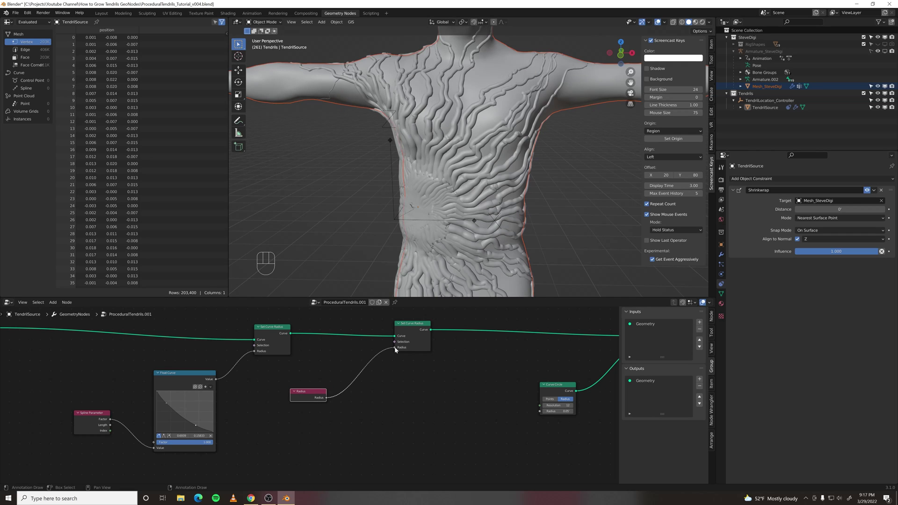
Insert a Math node between the Radius node and the second Set Curve Radius, and set it to Multiply
{"action": "left_click_drag", "start_coordinate": [318, 396], "coordinate": [302, 409]}
{"action": "key", "text": "Tab"}
{"action": "key", "text": "shift+a"}
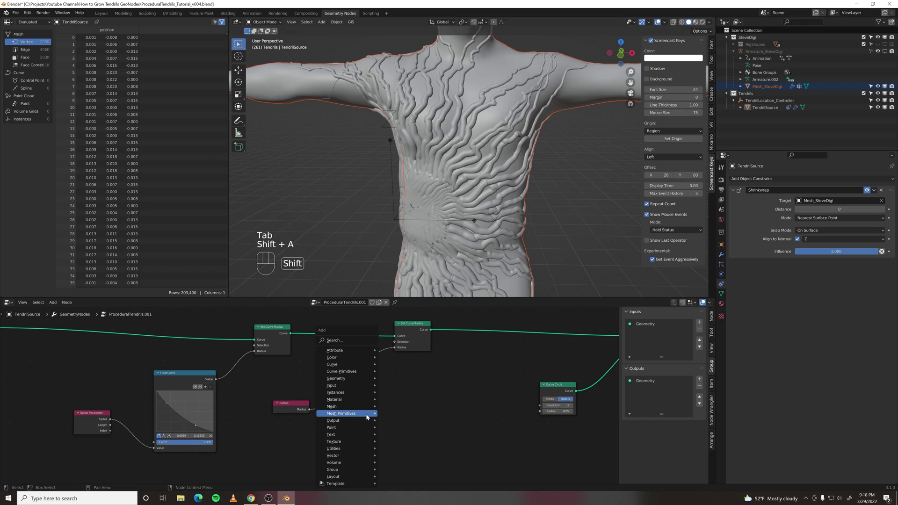
{"action": "key", "text": "space"}
{"action": "type", "text": "add"}
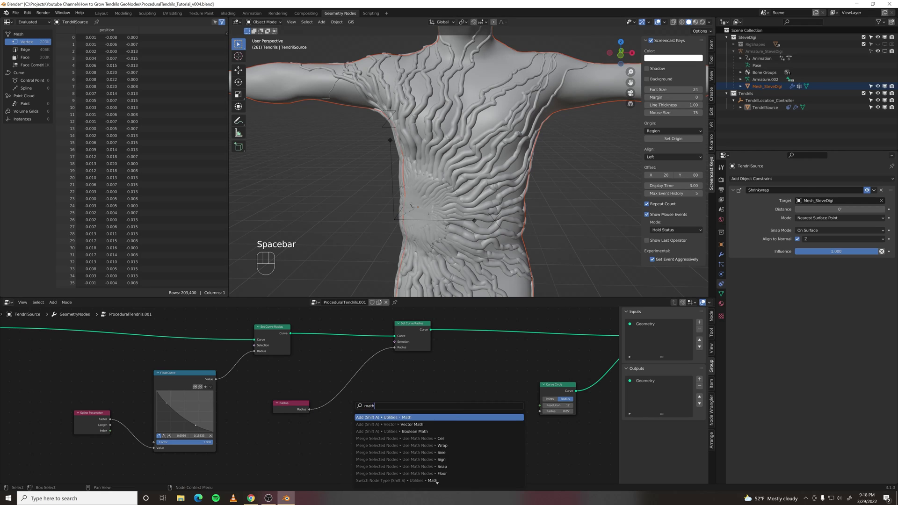
{"action": "key", "text": "Return"}
{"action": "left_click", "coordinate": [355, 388]}
{"action": "left_click", "coordinate": [358, 389]}
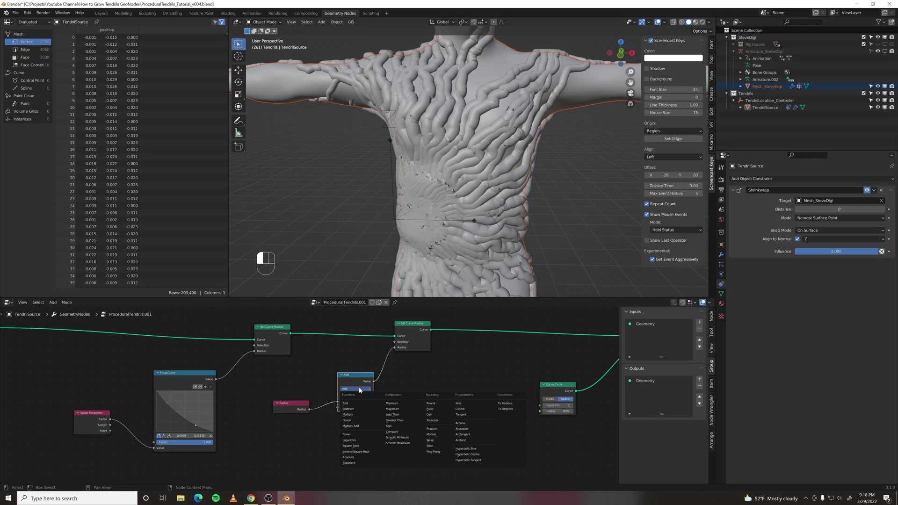
{"action": "left_click", "coordinate": [347, 415]}
Add a Random Value node and connect its Value to the second input of the Multiply node
{"action": "middle_click_drag", "start_coordinate": [314, 433], "coordinate": [373, 403]}
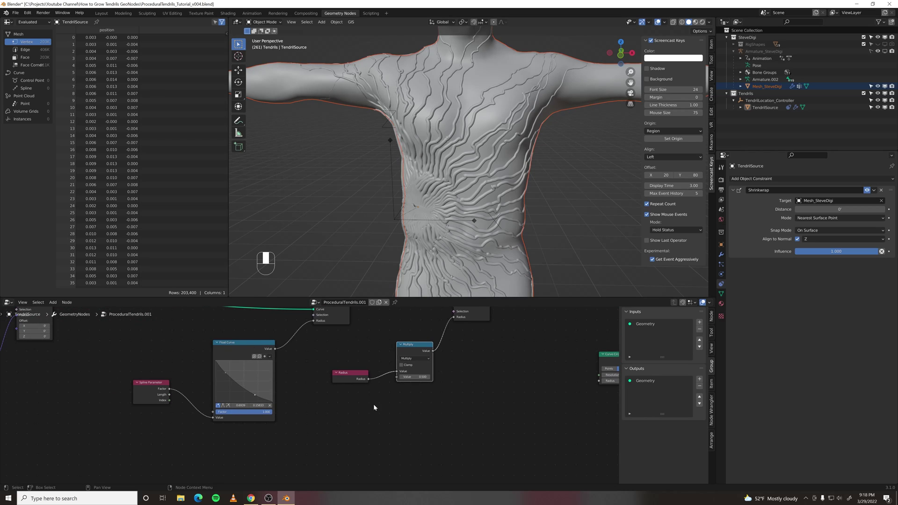
{"action": "key", "text": "space"}
{"action": "type", "text": "random"}
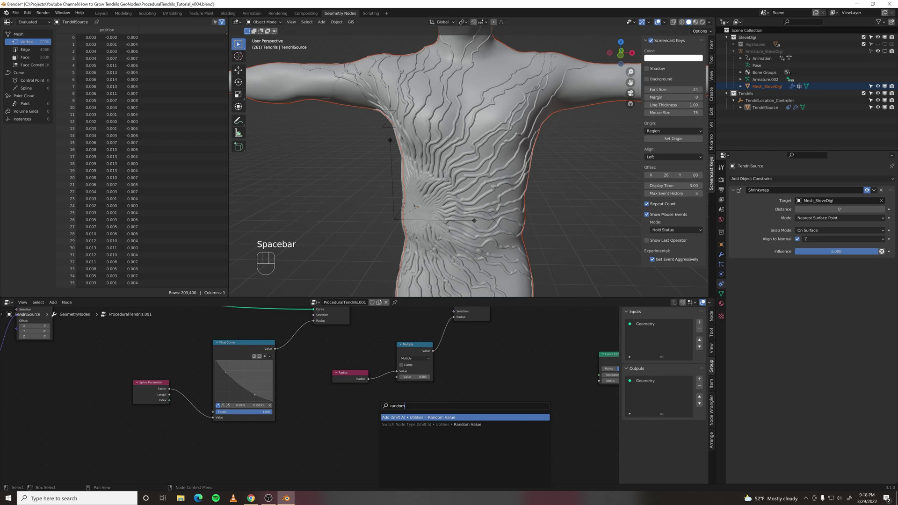
{"action": "key", "text": "Return"}
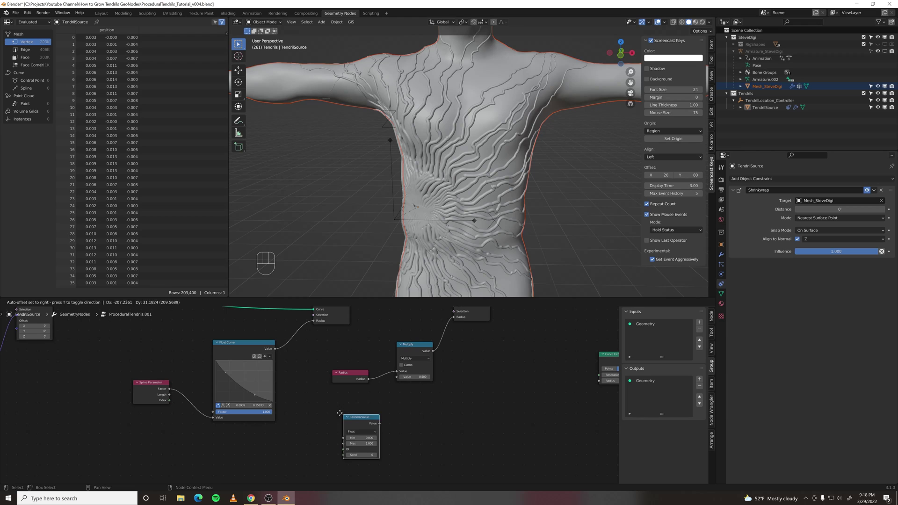
{"action": "left_click", "coordinate": [337, 411]}
{"action": "left_click_drag", "start_coordinate": [373, 420], "coordinate": [396, 380]}
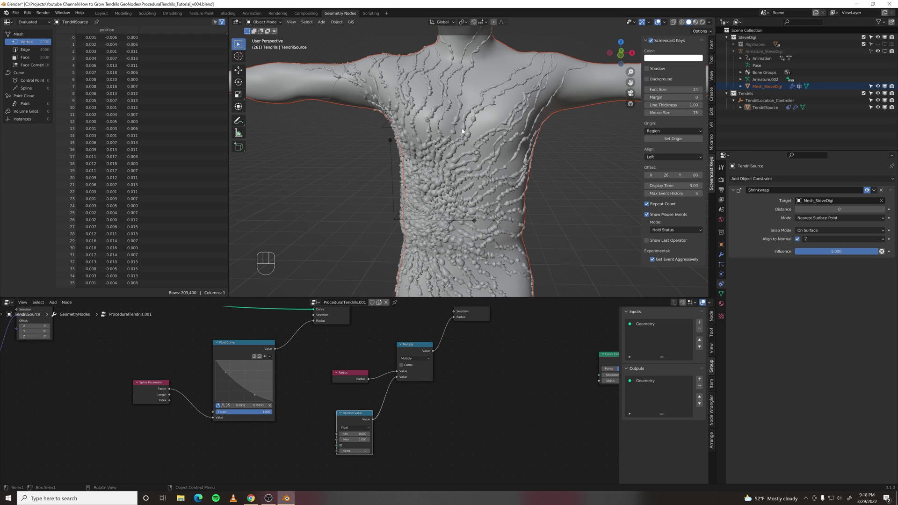
Shift the second Set Curve Radius and its input nodes, with Curve Circle and Curve to Mesh, farther from the first Set Curve Radius
{"action": "scroll", "coordinate": [468, 145], "scroll_direction": "up", "scroll_amount": 3}
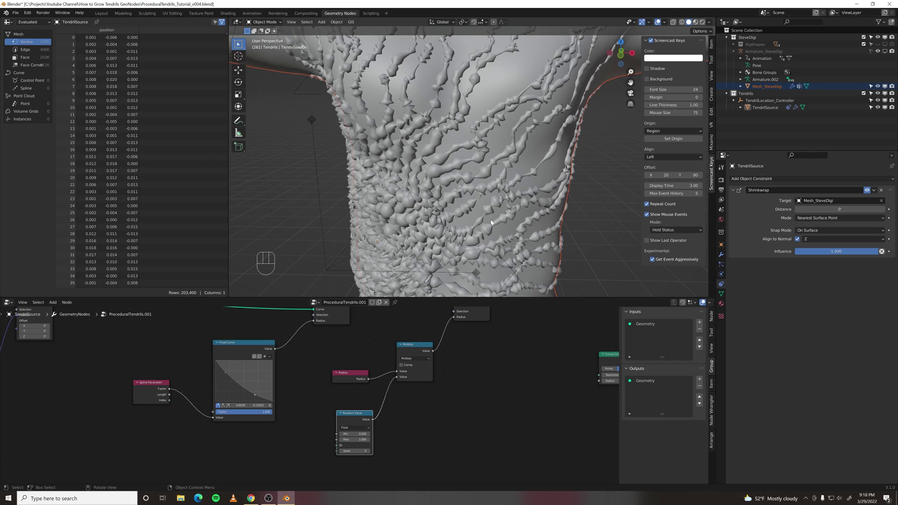
{"action": "scroll", "coordinate": [458, 379], "scroll_direction": "down", "scroll_amount": 5}
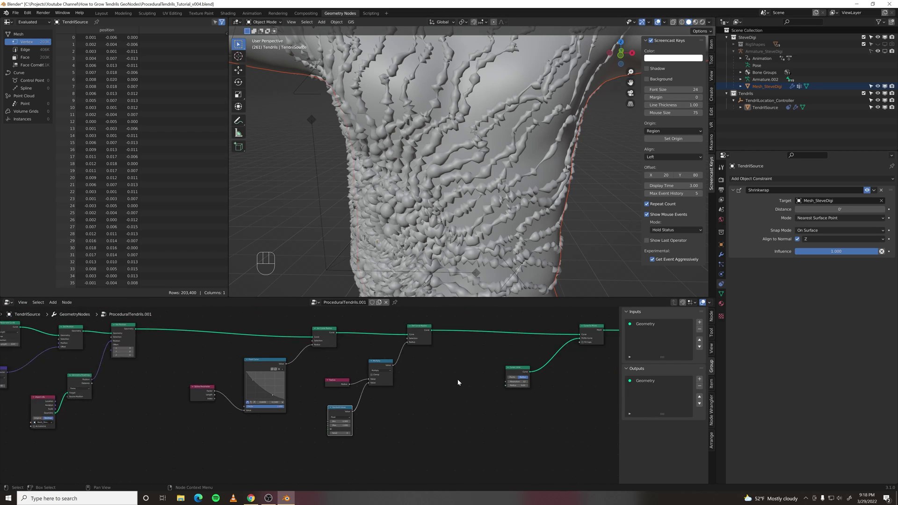
{"action": "left_click_drag", "start_coordinate": [389, 331], "coordinate": [290, 429]}
{"action": "key", "text": "g"}
{"action": "left_click", "coordinate": [391, 411]}
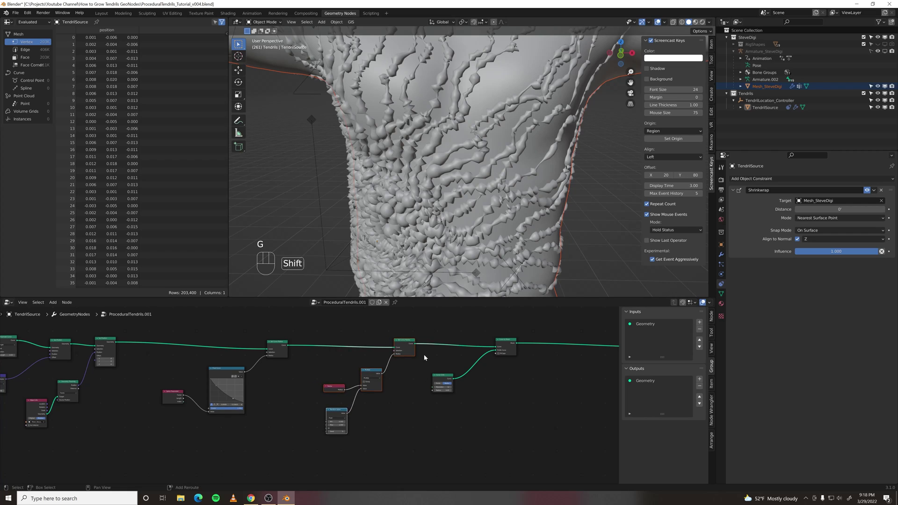
{"action": "left_click_drag", "start_coordinate": [439, 327], "coordinate": [516, 393], "text": "shift"}
{"action": "key", "text": "g"}
{"action": "left_click", "coordinate": [537, 408]}
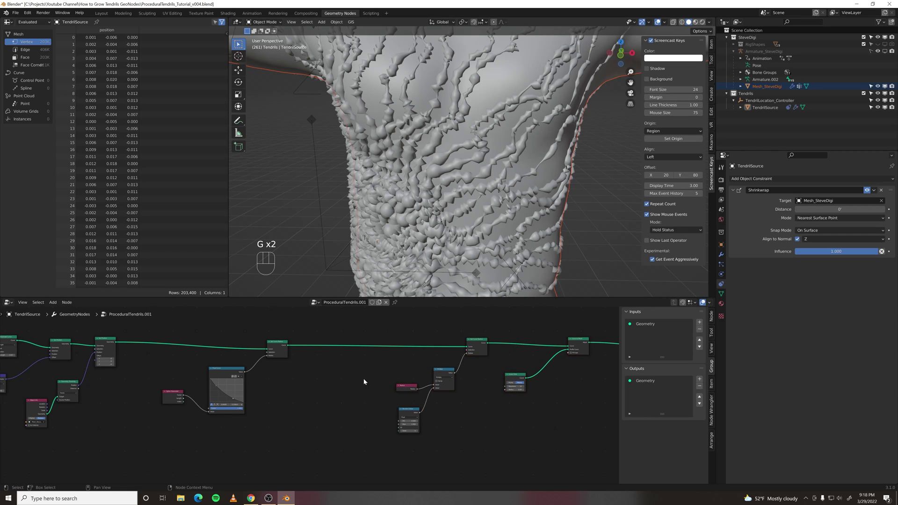
Insert a Capture Attribute node between the first and second Set Curve Radius nodes
{"action": "scroll", "coordinate": [351, 374], "scroll_direction": "up", "scroll_amount": 1}
{"action": "key", "text": "space"}
{"action": "type", "text": "cap"}
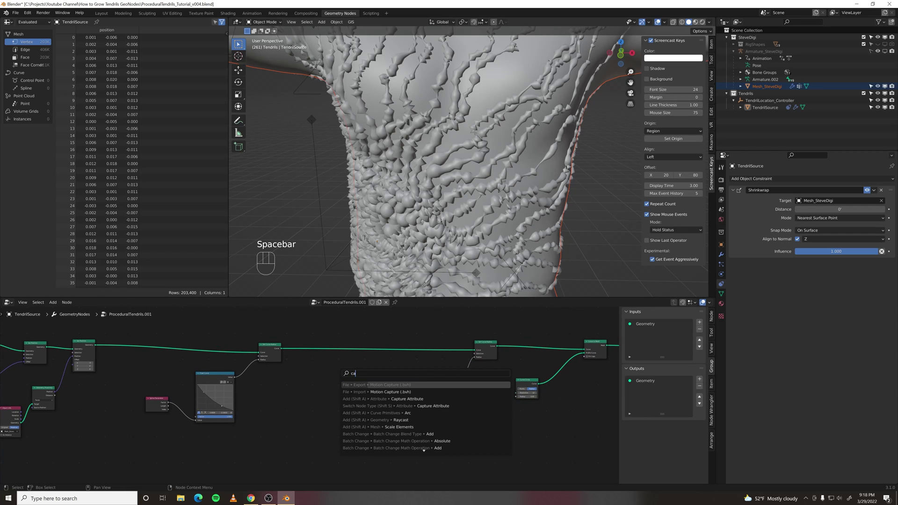
{"action": "key", "text": "Down"}
{"action": "key", "text": "Down"}
{"action": "key", "text": "Return"}
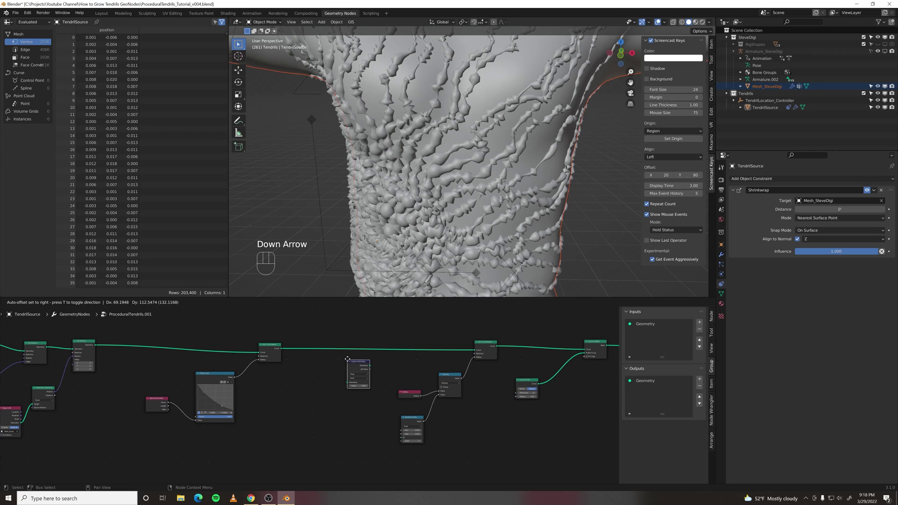
{"action": "left_click", "coordinate": [338, 348]}
Add an ID input node beside the Capture Attribute node
{"action": "scroll", "coordinate": [452, 337], "scroll_direction": "up", "scroll_amount": 2}
{"action": "key", "text": "space"}
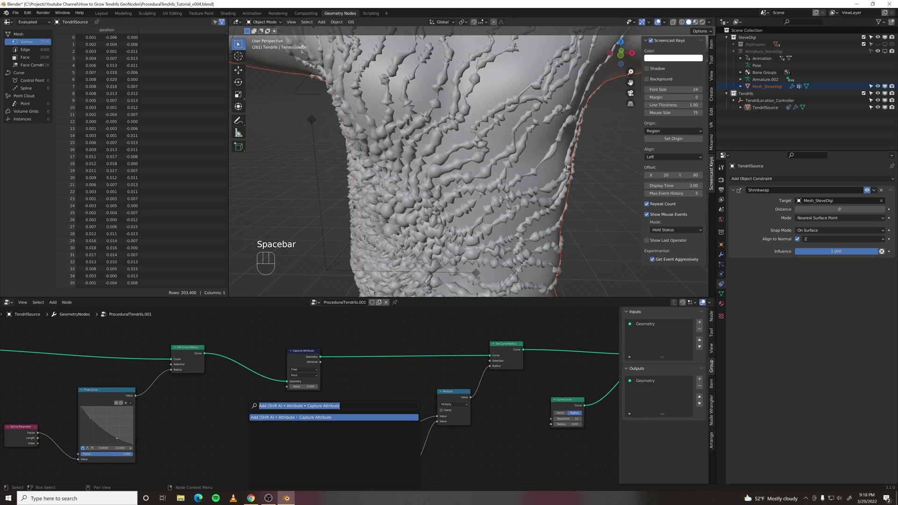
{"action": "type", "text": "id"}
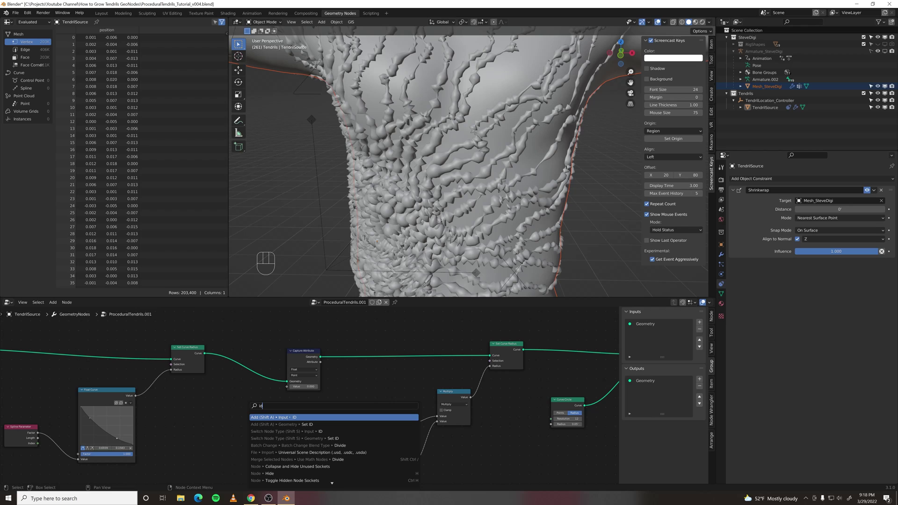
{"action": "key", "text": "Return"}
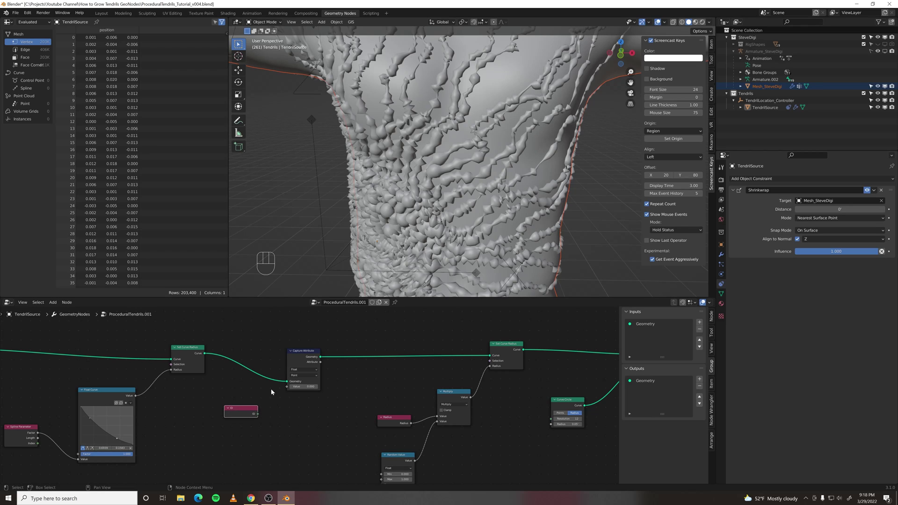
{"action": "left_click", "coordinate": [271, 389]}
Set Capture Attribute to Integer on the Spline domain and connect the ID node to its Value
{"action": "scroll", "coordinate": [309, 393], "scroll_direction": "up", "scroll_amount": 2}
{"action": "left_click", "coordinate": [307, 357]}
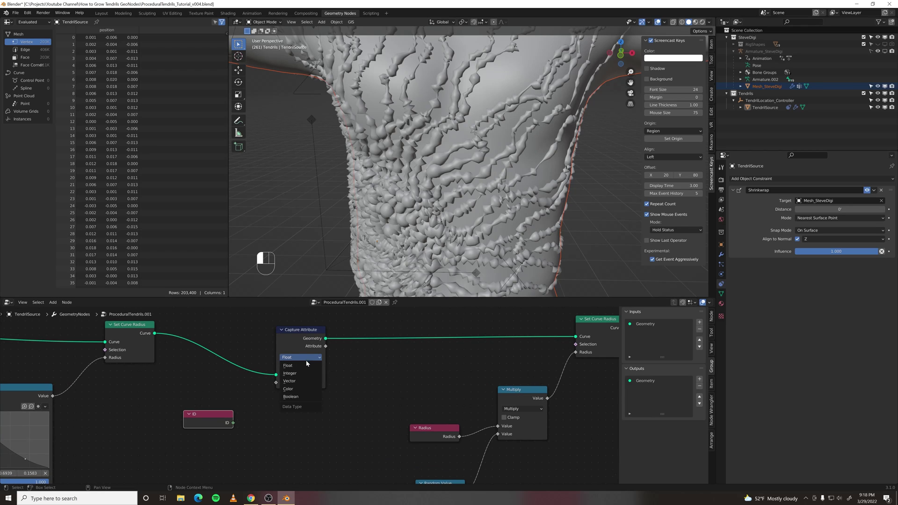
{"action": "left_click", "coordinate": [302, 373]}
{"action": "left_click", "coordinate": [303, 368]}
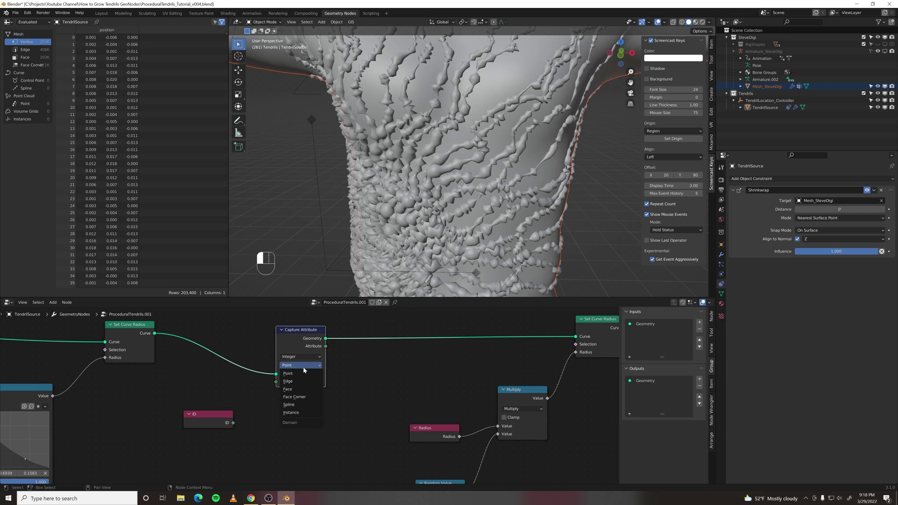
{"action": "left_click", "coordinate": [301, 404]}
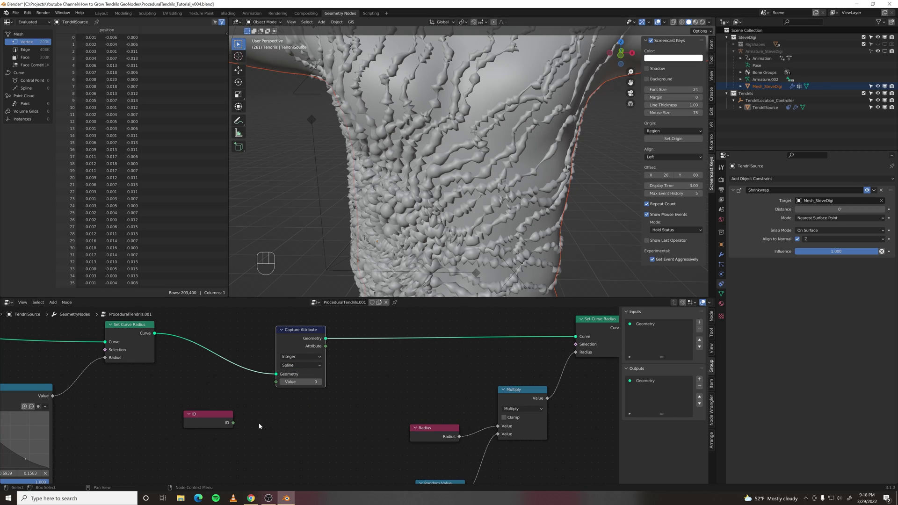
{"action": "left_click_drag", "start_coordinate": [233, 423], "coordinate": [280, 382]}
Connect the captured Attribute to the ID input of the Random Value node and check the tendrils on the torso
{"action": "scroll", "coordinate": [281, 387], "scroll_direction": "down", "scroll_amount": 1}
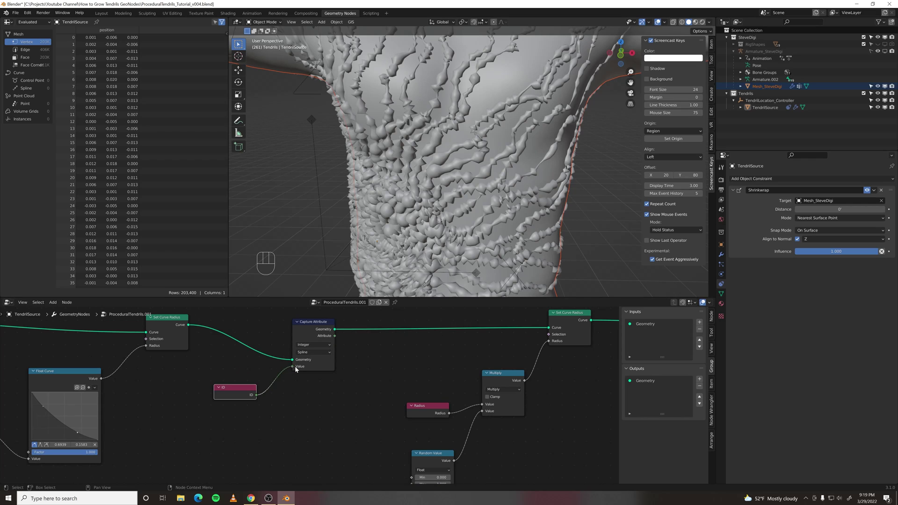
{"action": "scroll", "coordinate": [313, 405], "scroll_direction": "down", "scroll_amount": 1}
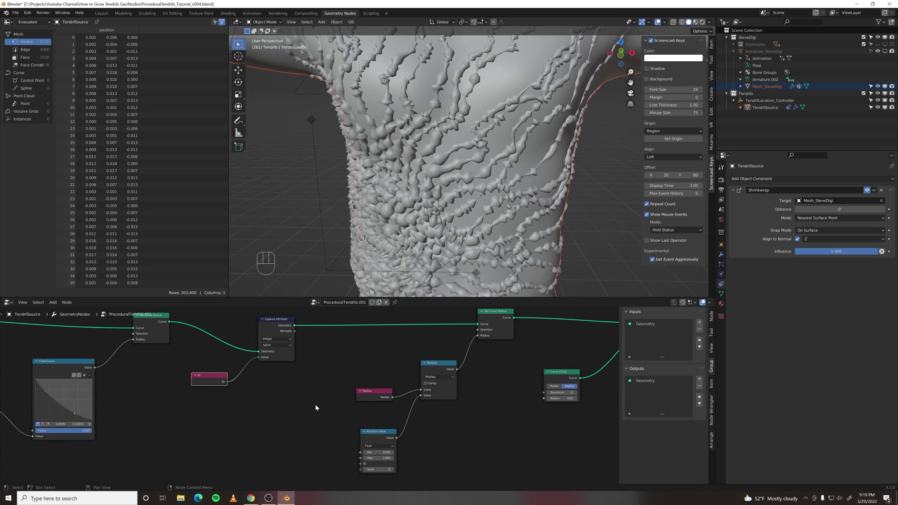
{"action": "scroll", "coordinate": [315, 378], "scroll_direction": "down", "scroll_amount": 1}
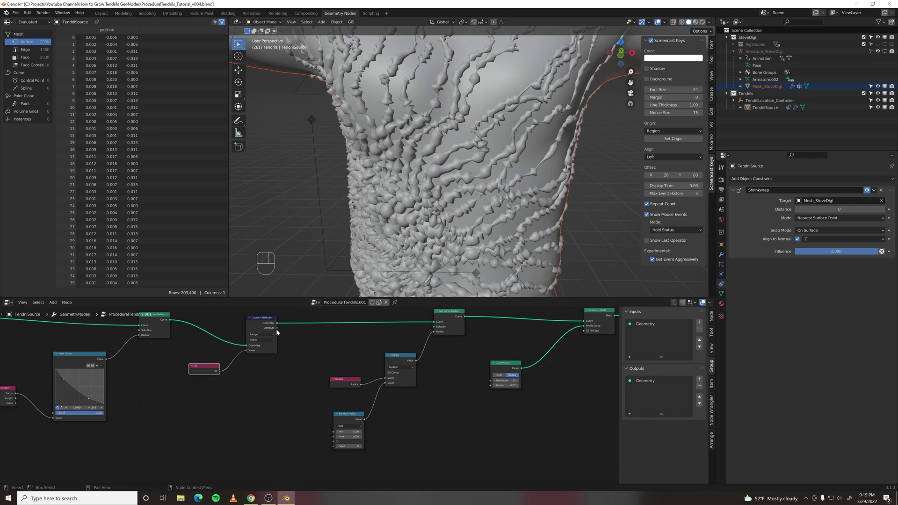
{"action": "left_click_drag", "start_coordinate": [277, 328], "coordinate": [332, 441]}
{"action": "scroll", "coordinate": [437, 206], "scroll_direction": "down", "scroll_amount": 3}
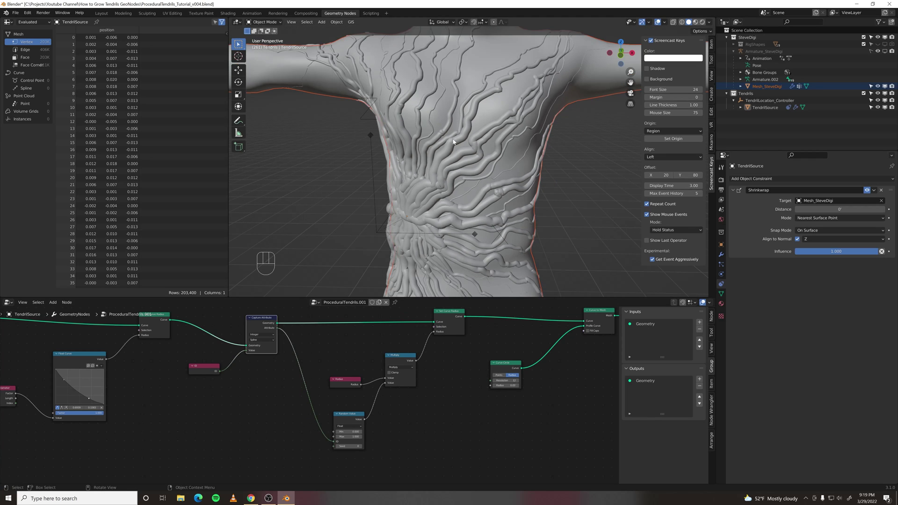
{"action": "middle_click_drag", "start_coordinate": [437, 201], "coordinate": [449, 202]}
{"action": "middle_click_drag", "start_coordinate": [447, 313], "coordinate": [436, 317]}
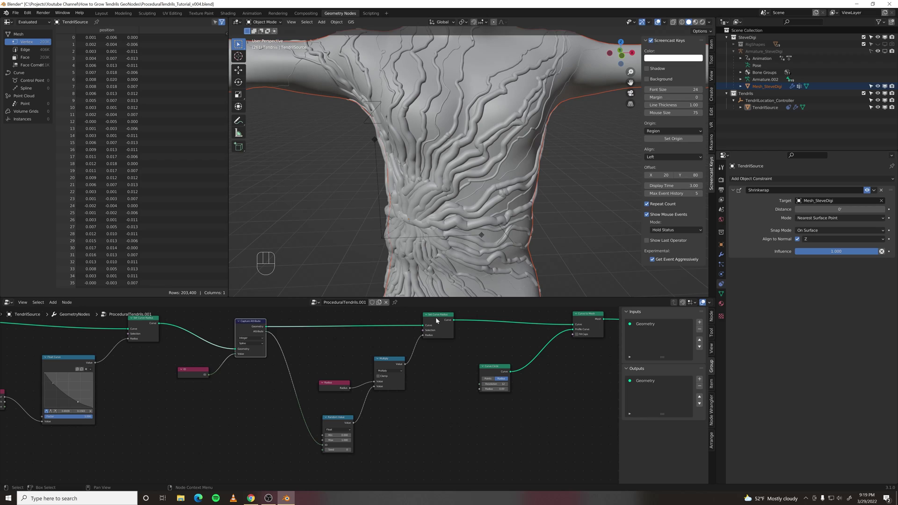
Mute and unmute the second Set Curve Radius node to compare tendril thickness with and without random variation
{"action": "left_click", "coordinate": [436, 318]}
{"action": "key", "text": "m"}
{"action": "key", "text": "m"}
{"action": "key", "text": "m"}
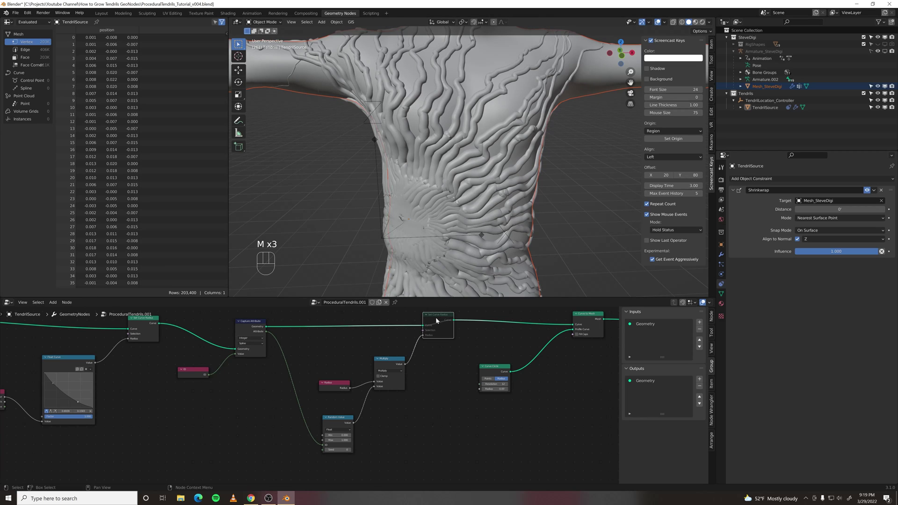
{"action": "key", "text": "m"}
Set the Random Value node's minimum to 0.1
{"action": "scroll", "coordinate": [383, 393], "scroll_direction": "up", "scroll_amount": 1}
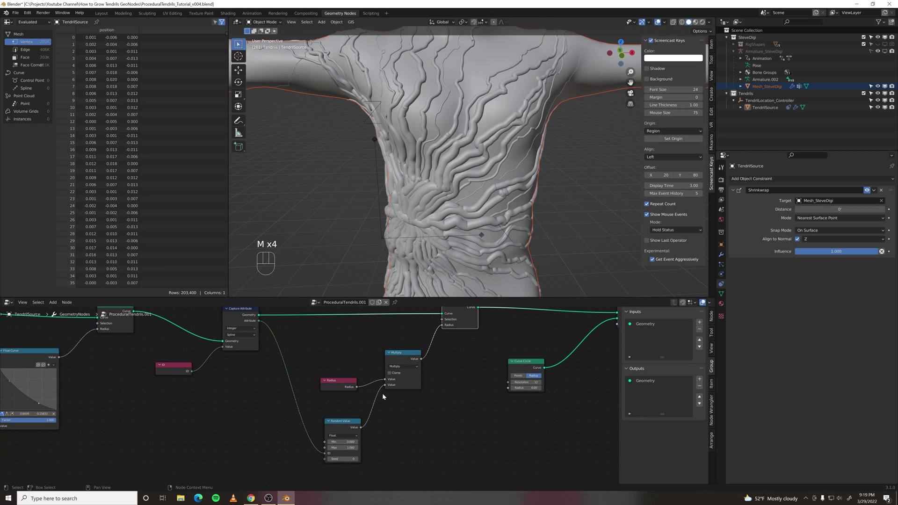
{"action": "left_click", "coordinate": [357, 442]}
{"action": "middle_click_drag", "start_coordinate": [389, 439], "coordinate": [357, 463]}
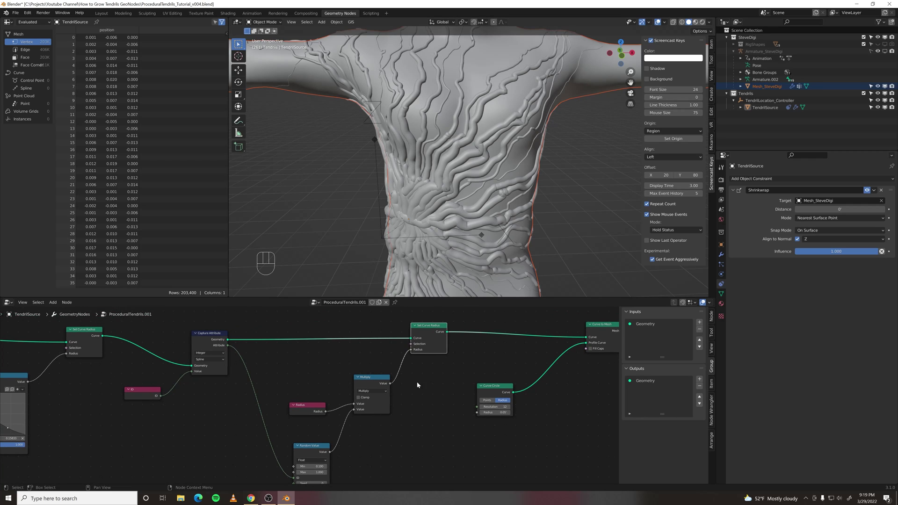
{"action": "key", "text": "m"}
Insert a Float Curve node between Random Value and Multiply, and shape its curve into an S
{"action": "key", "text": "space"}
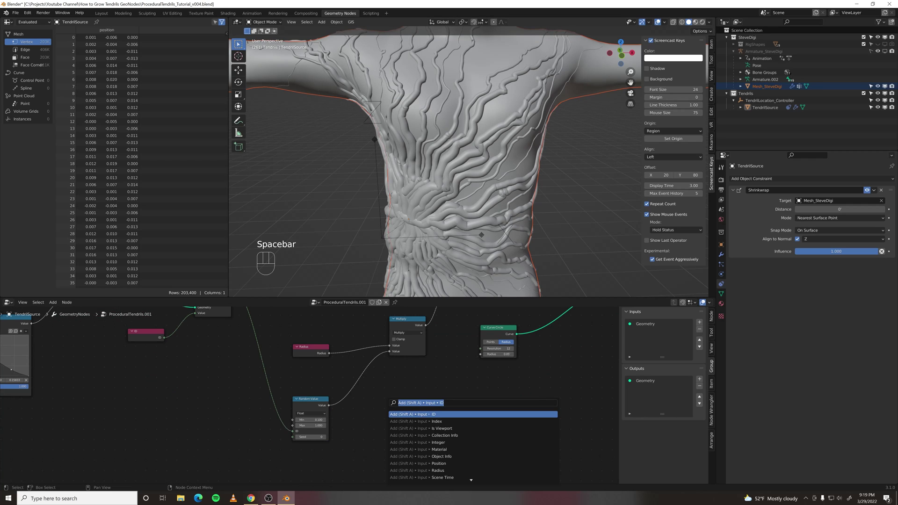
{"action": "type", "text": "float"}
{"action": "key", "text": "Return"}
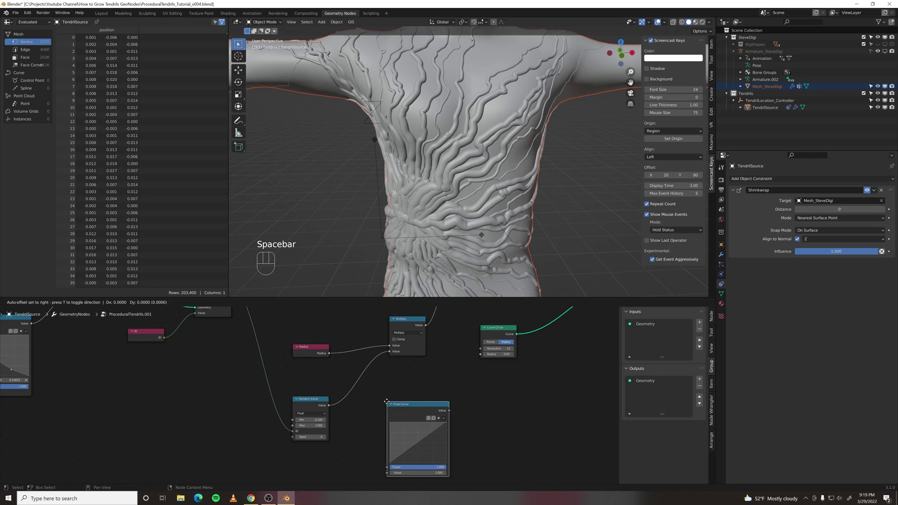
{"action": "left_click", "coordinate": [336, 369]}
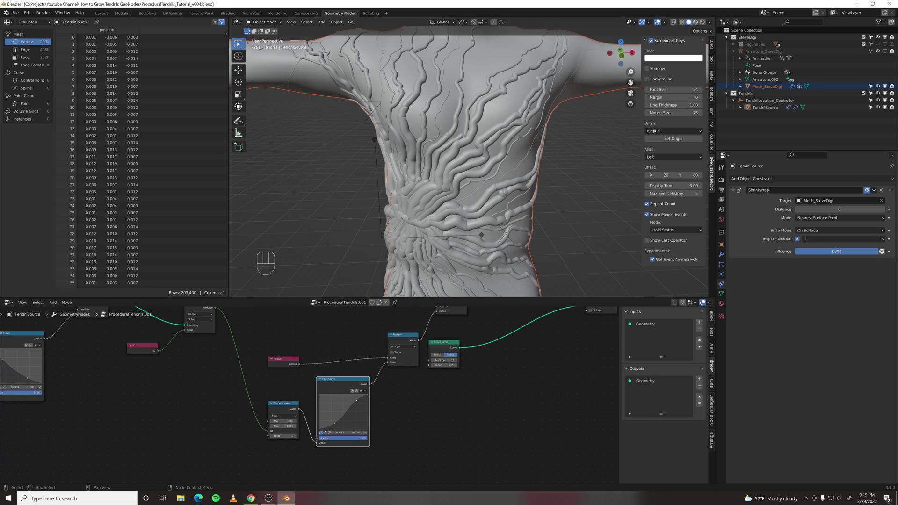
{"action": "left_click_drag", "start_coordinate": [357, 400], "coordinate": [355, 398]}
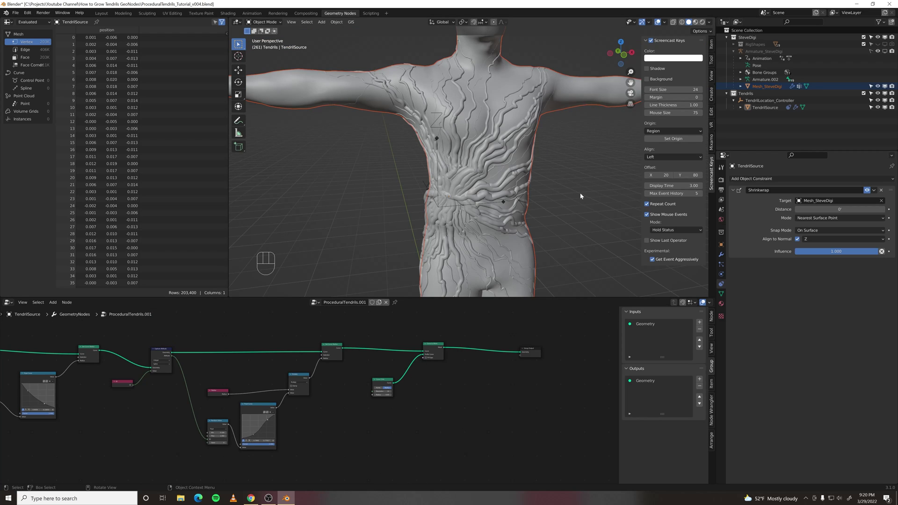
{"action": "middle_click_drag", "start_coordinate": [580, 196], "coordinate": [510, 172]}
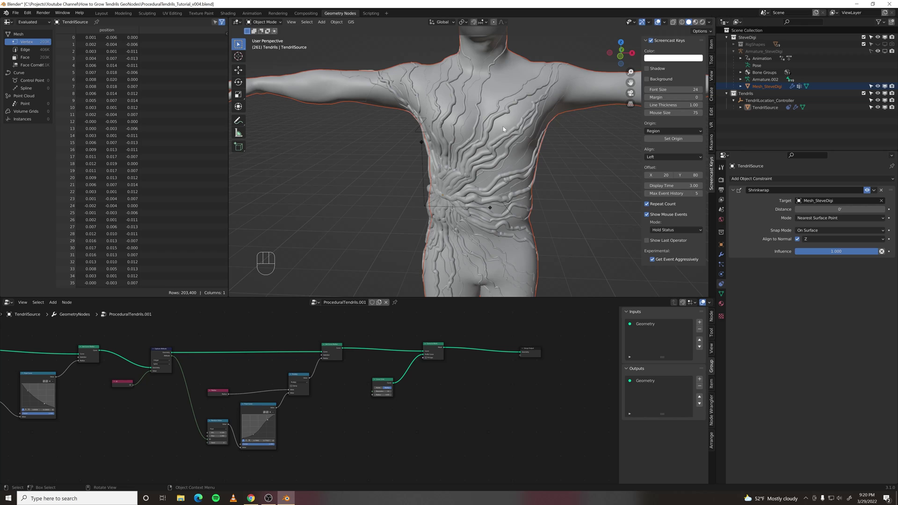
{"action": "middle_click_drag", "start_coordinate": [491, 174], "coordinate": [454, 212]}
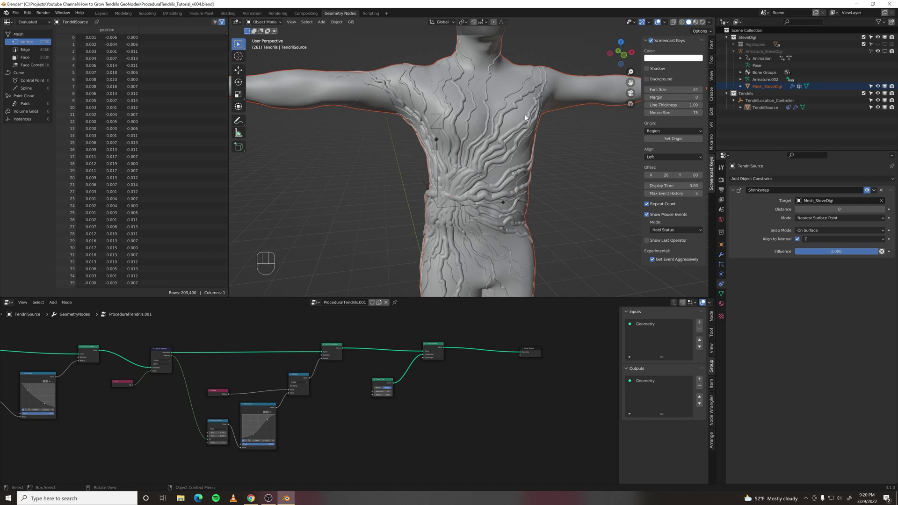
{"action": "mouse_move", "coordinate": [523, 180]}
{"action": "middle_mouse_down"}
{"action": "mouse_move", "coordinate": [567, 177]}
{"action": "mouse_move", "coordinate": [526, 178]}
{"action": "middle_mouse_up"}
Open the first Curve Iterations node group in the chain for editing
{"action": "scroll", "coordinate": [311, 400], "scroll_direction": "down", "scroll_amount": 6}
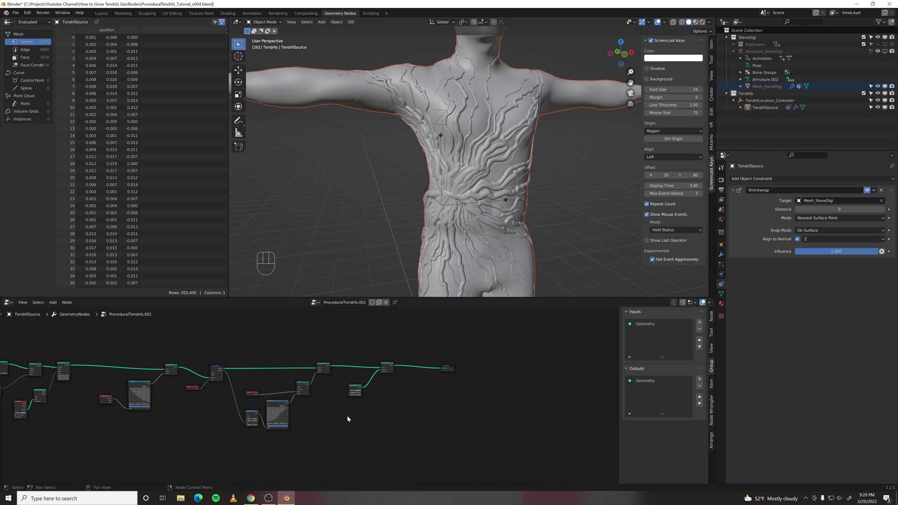
{"action": "middle_click_drag", "start_coordinate": [152, 423], "coordinate": [377, 403]}
{"action": "scroll", "coordinate": [392, 413], "scroll_direction": "down", "scroll_amount": 2}
{"action": "middle_click_drag", "start_coordinate": [294, 422], "coordinate": [461, 413]}
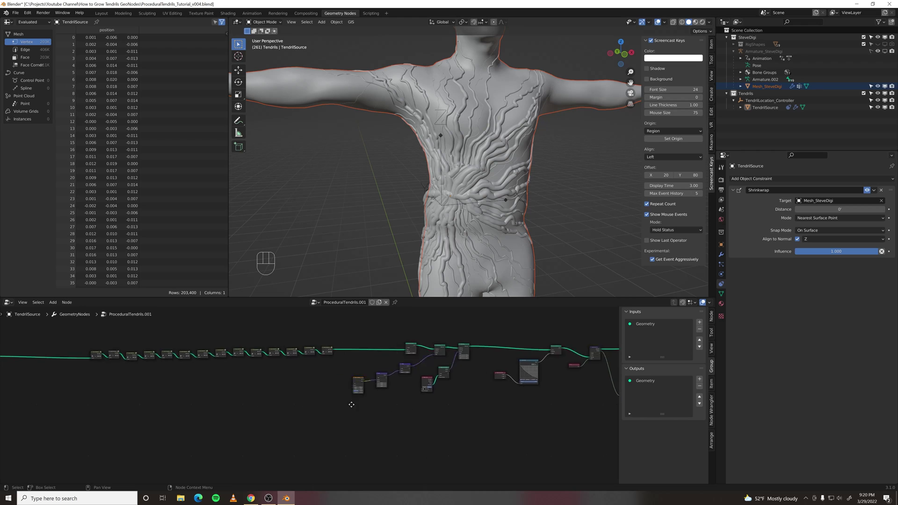
{"action": "mouse_move", "coordinate": [141, 403]}
{"action": "middle_mouse_down"}
{"action": "mouse_move", "coordinate": [335, 407]}
{"action": "mouse_move", "coordinate": [407, 395]}
{"action": "middle_mouse_up"}
{"action": "scroll", "coordinate": [367, 362], "scroll_direction": "up", "scroll_amount": 6}
{"action": "middle_click_drag", "start_coordinate": [367, 364], "coordinate": [335, 368]}
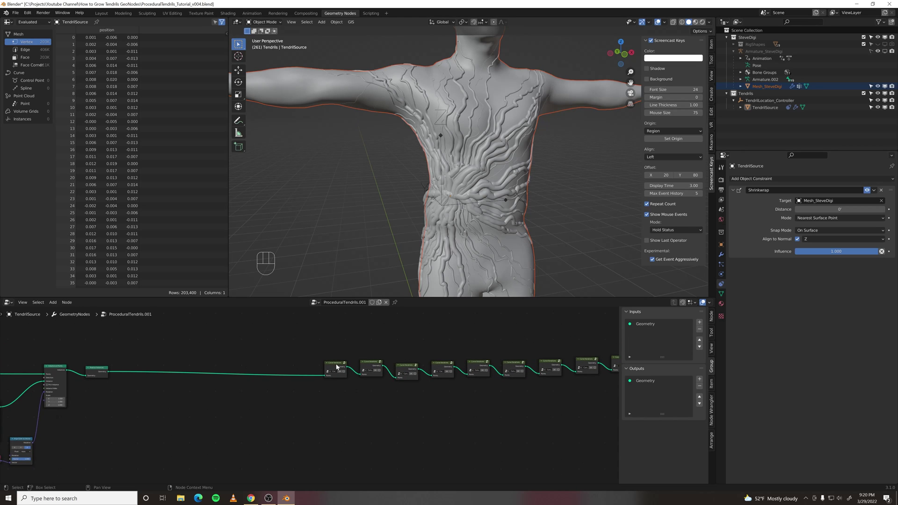
{"action": "key", "text": "Tab"}
Move the Curve Tangent, Align Euler to Vector and Curve Line nodes away from Instance on Points to free up space
{"action": "scroll", "coordinate": [323, 371], "scroll_direction": "down", "scroll_amount": 6}
{"action": "middle_click_drag", "start_coordinate": [205, 416], "coordinate": [341, 396]}
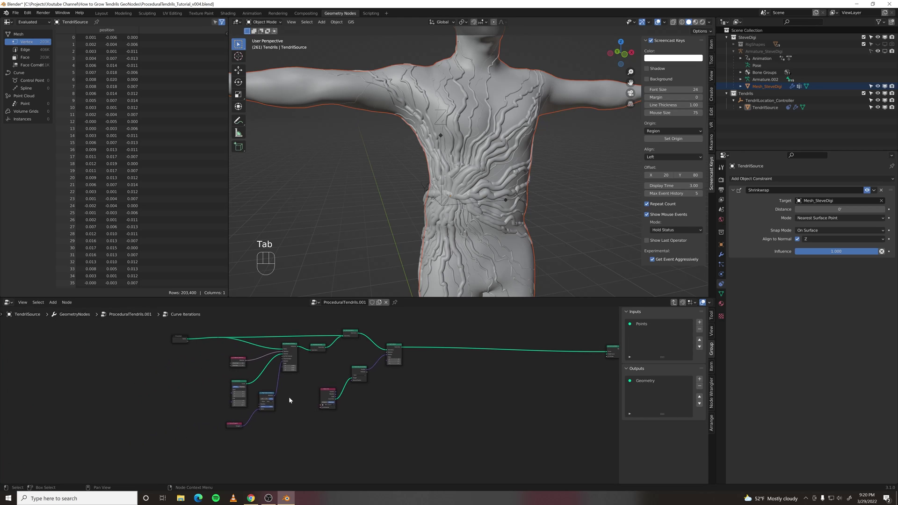
{"action": "scroll", "coordinate": [295, 396], "scroll_direction": "up", "scroll_amount": 6}
{"action": "middle_click_drag", "start_coordinate": [228, 413], "coordinate": [301, 390]}
{"action": "left_click_drag", "start_coordinate": [314, 365], "coordinate": [167, 428]}
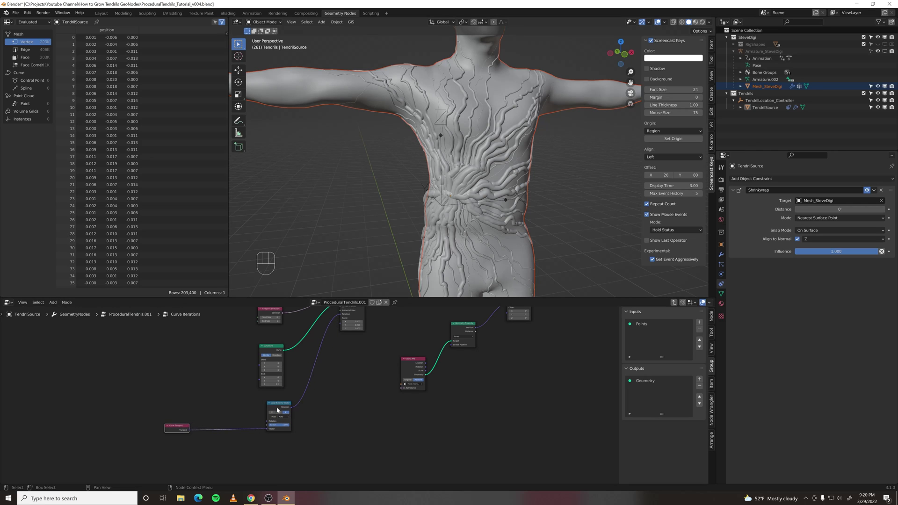
{"action": "left_click_drag", "start_coordinate": [279, 409], "coordinate": [252, 425]}
{"action": "left_click_drag", "start_coordinate": [277, 351], "coordinate": [248, 349]}
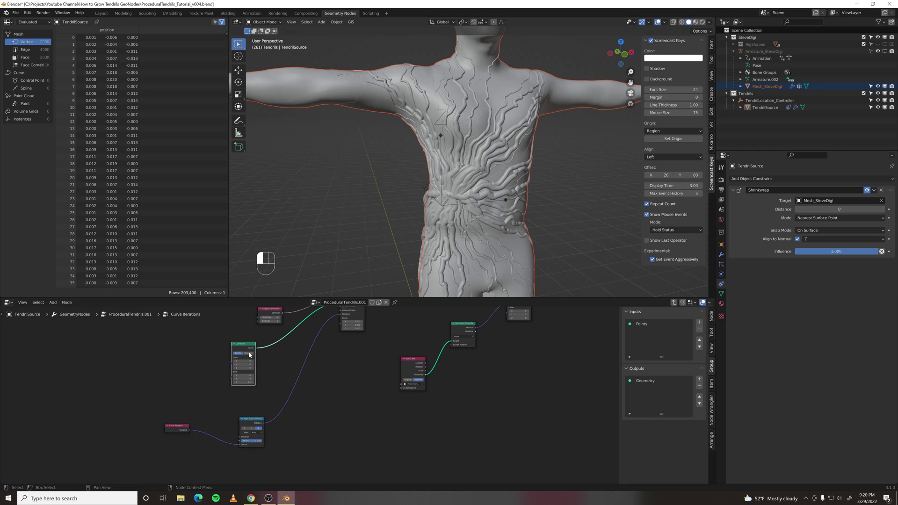
{"action": "middle_click_drag", "start_coordinate": [294, 408], "coordinate": [304, 396]}
{"action": "left_click_drag", "start_coordinate": [256, 411], "coordinate": [245, 399]}
{"action": "middle_click_drag", "start_coordinate": [318, 399], "coordinate": [316, 414]}
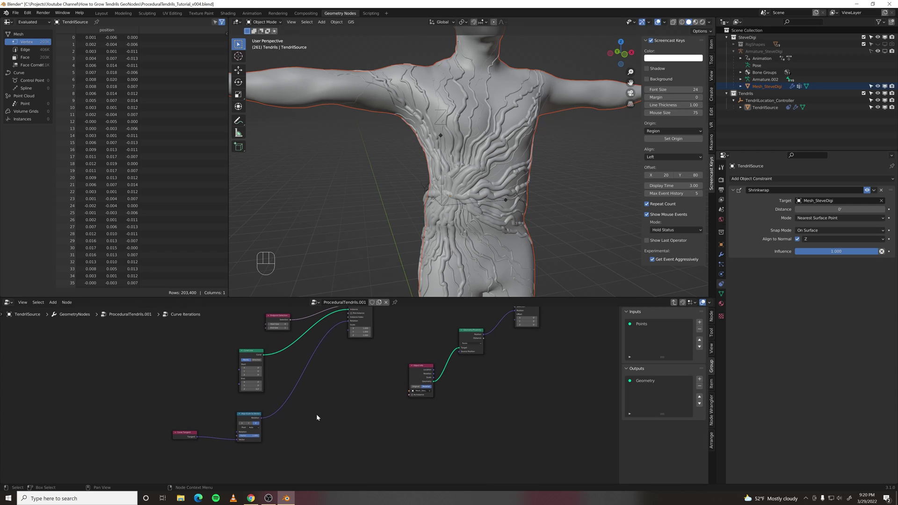
Add a Random Value node below the Align Euler to Vector node
{"action": "key", "text": "space"}
{"action": "type", "text": "random"}
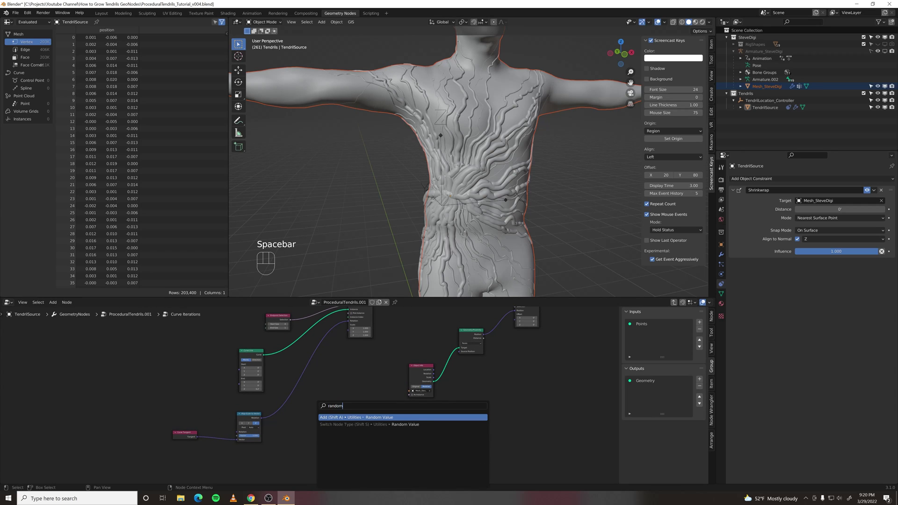
{"action": "key", "text": "Return"}
{"action": "left_click", "coordinate": [281, 431]}
{"action": "left_click_drag", "start_coordinate": [282, 436], "coordinate": [236, 454]}
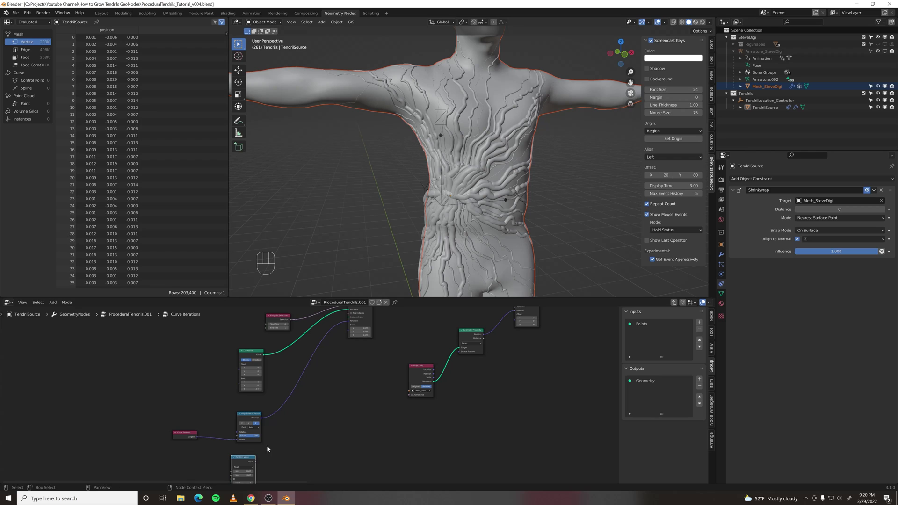
Insert a Separate XYZ node between Align Euler to Vector and the Rotation of Instance on Points
{"action": "key", "text": "space"}
{"action": "type", "text": "separa"}
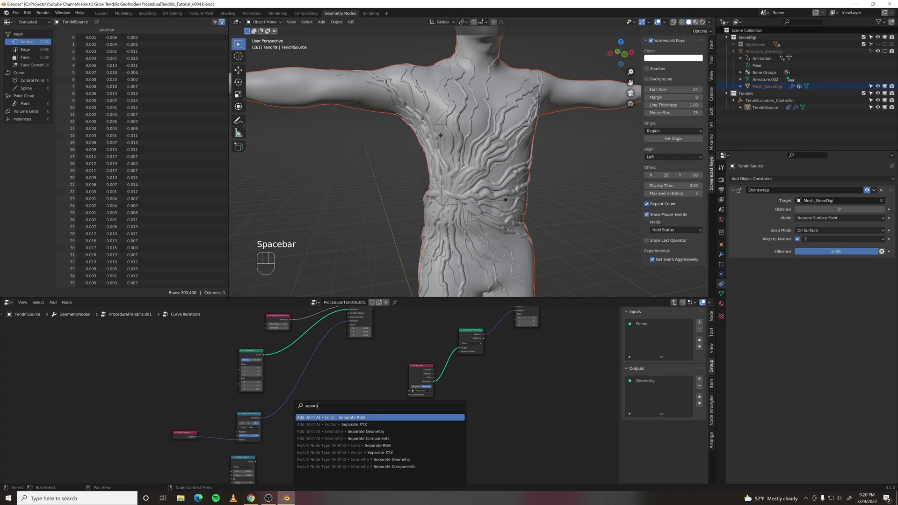
{"action": "key", "text": "Down"}
{"action": "key", "text": "Return"}
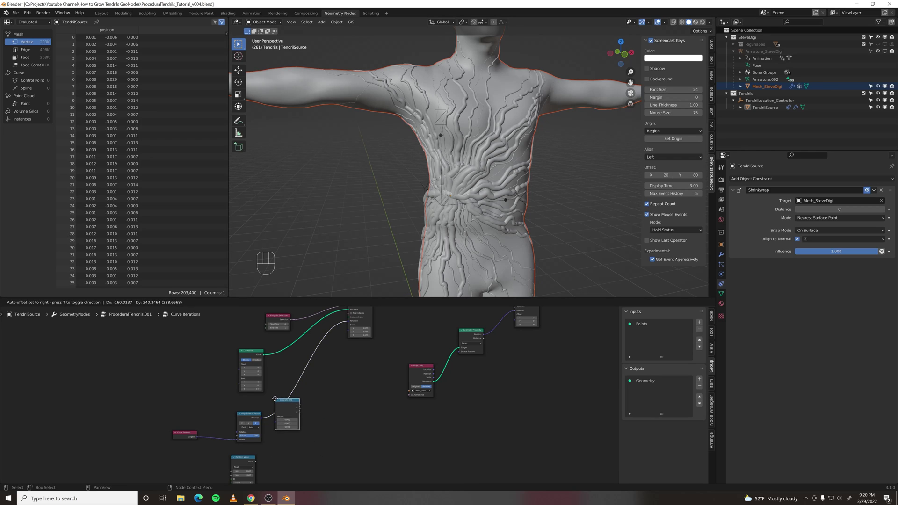
{"action": "left_click", "coordinate": [277, 401]}
Insert a Combine XYZ node between Separate XYZ and the Rotation of Instance on Points, and save the file
{"action": "key", "text": "space"}
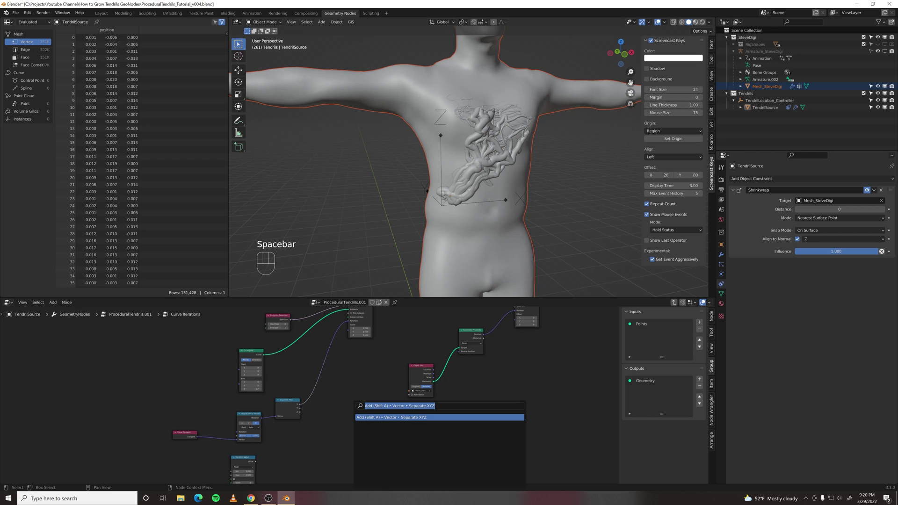
{"action": "type", "text": "combine"}
{"action": "key", "text": "Return"}
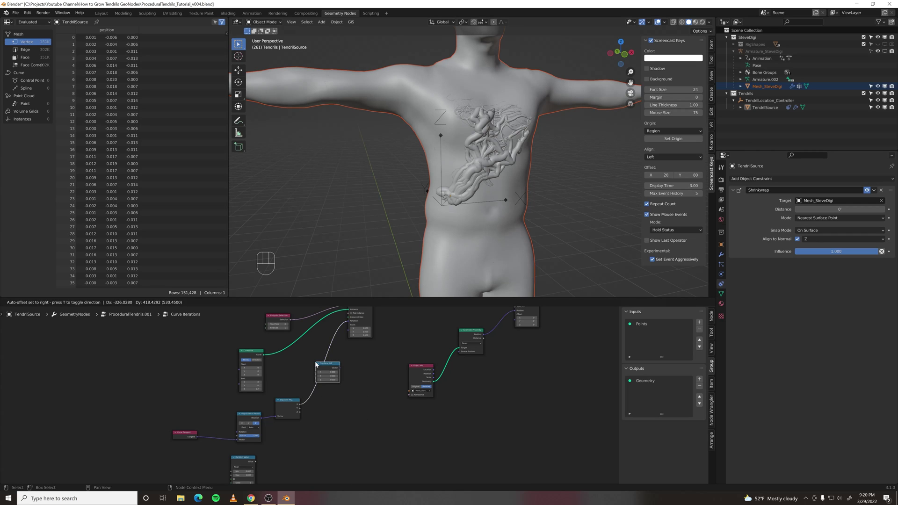
{"action": "left_click", "coordinate": [316, 364]}
{"action": "key", "text": "ctrl+s"}
Reposition the Curve Tangent, Align Euler to Vector and Separate XYZ nodes together to tidy the rotation chain
{"action": "left_click_drag", "start_coordinate": [114, 407], "coordinate": [298, 472]}
{"action": "key", "text": "g"}
{"action": "left_click", "coordinate": [294, 444]}
Connect the Y and Z outputs of Separate XYZ to the matching inputs of Combine XYZ
{"action": "scroll", "coordinate": [283, 374], "scroll_direction": "up", "scroll_amount": 6}
{"action": "middle_click_drag", "start_coordinate": [295, 444], "coordinate": [269, 418]}
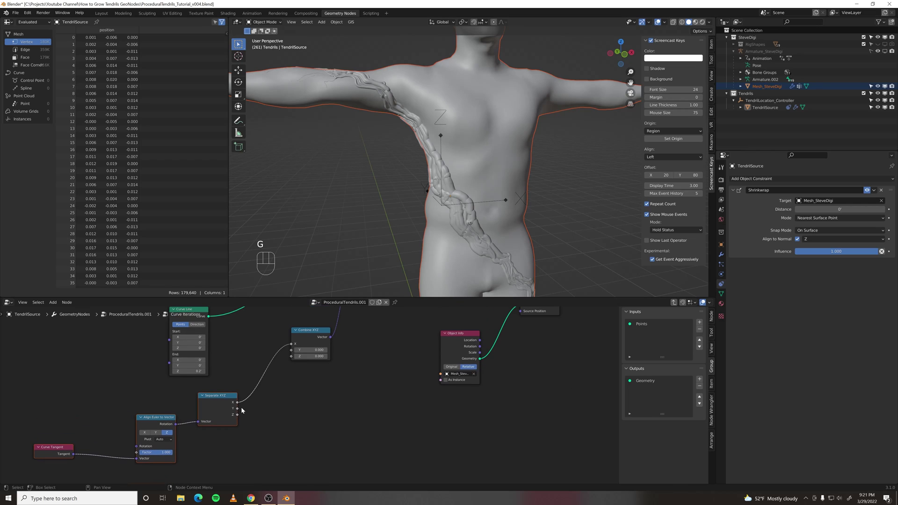
{"action": "left_click_drag", "start_coordinate": [238, 408], "coordinate": [286, 356]}
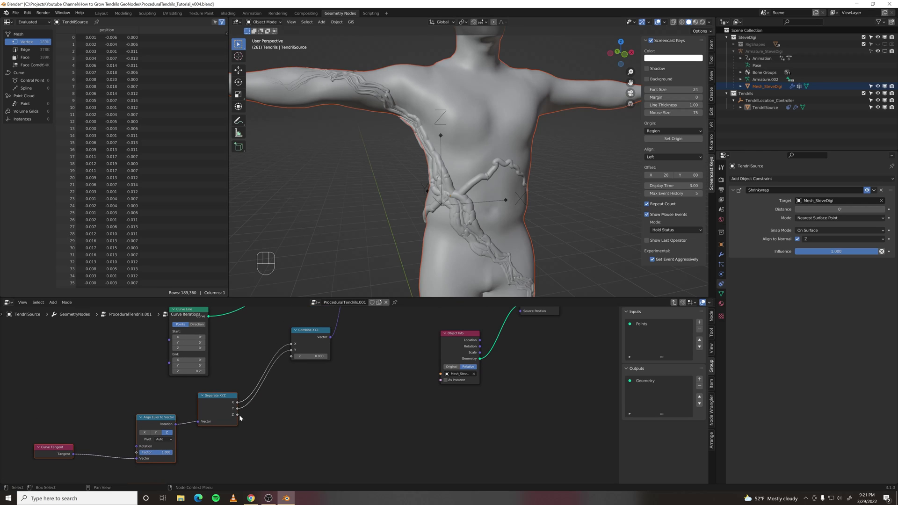
{"action": "left_click_drag", "start_coordinate": [238, 415], "coordinate": [271, 393]}
{"action": "left_click_drag", "start_coordinate": [287, 357], "coordinate": [288, 357]}
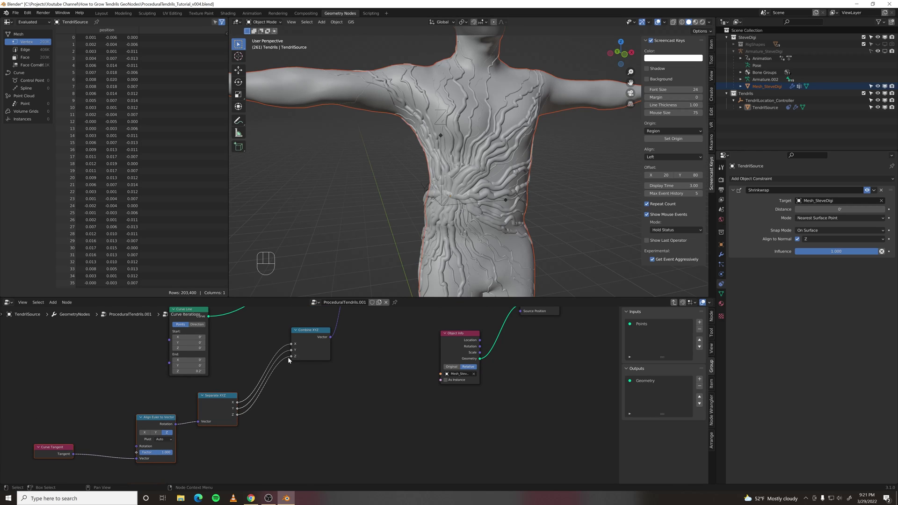
Move the Random Value node to just below the Separate XYZ node
{"action": "middle_click_drag", "start_coordinate": [294, 421], "coordinate": [324, 374]}
{"action": "left_click", "coordinate": [322, 375]}
{"action": "scroll", "coordinate": [301, 389], "scroll_direction": "down", "scroll_amount": 2}
{"action": "left_click_drag", "start_coordinate": [195, 441], "coordinate": [256, 418]}
{"action": "middle_click_drag", "start_coordinate": [325, 374], "coordinate": [306, 404]}
Insert a Math node set to Add on the Z link between Separate XYZ and Combine XYZ
{"action": "left_click", "coordinate": [306, 403]}
{"action": "key", "text": "space"}
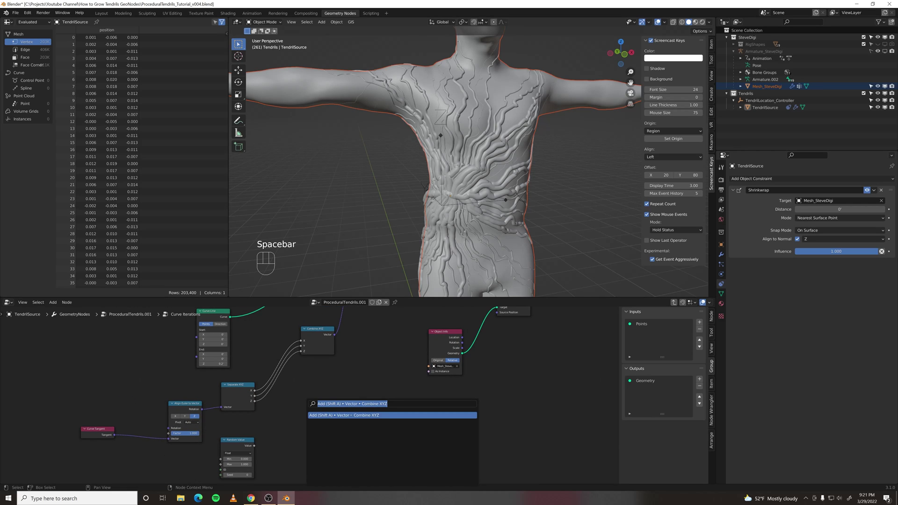
{"action": "type", "text": "math"}
{"action": "key", "text": "Return"}
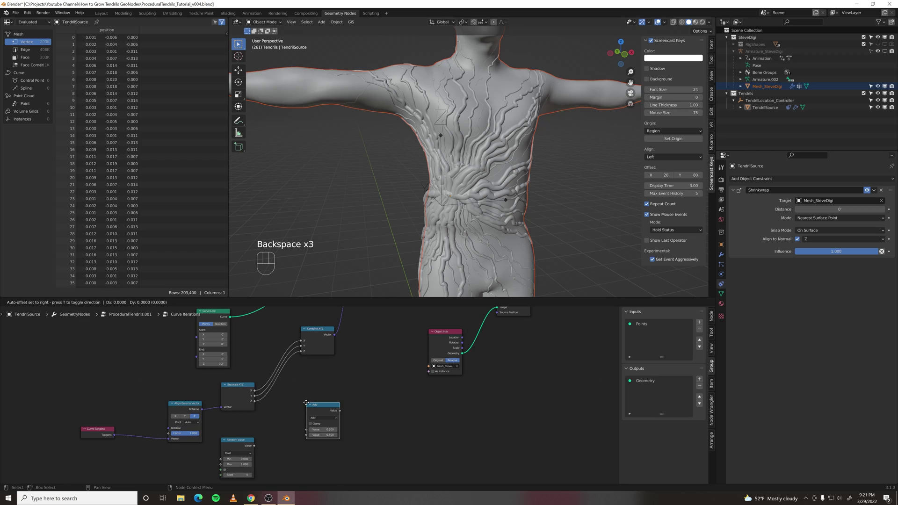
{"action": "left_click", "coordinate": [275, 384]}
{"action": "left_click_drag", "start_coordinate": [274, 384], "coordinate": [283, 390]}
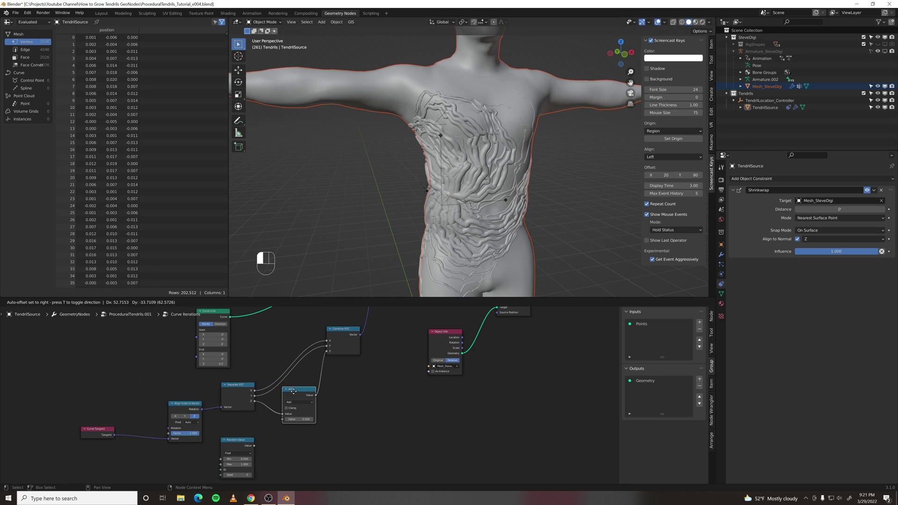
Connect the Random Value output to the second value input of the Add node
{"action": "middle_click_drag", "start_coordinate": [278, 462], "coordinate": [287, 439]}
{"action": "left_click_drag", "start_coordinate": [264, 423], "coordinate": [291, 397]}
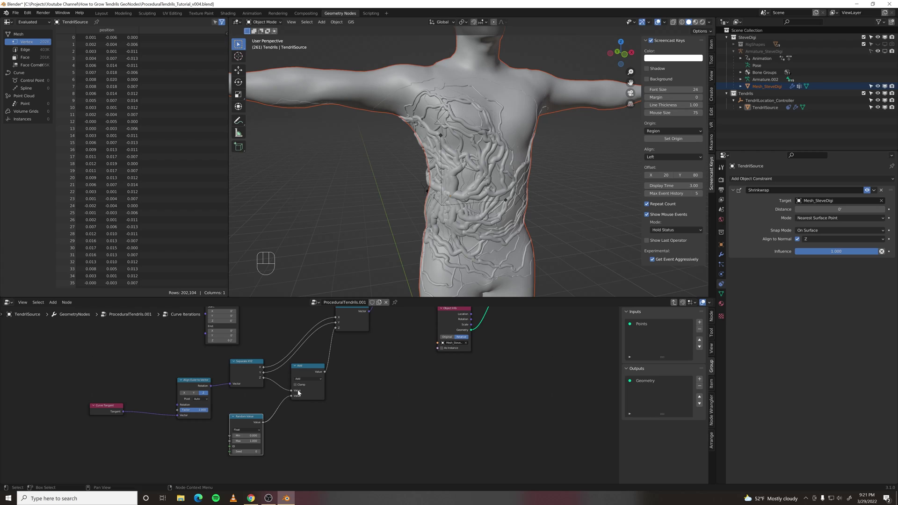
{"action": "middle_click_drag", "start_coordinate": [305, 367], "coordinate": [305, 378]}
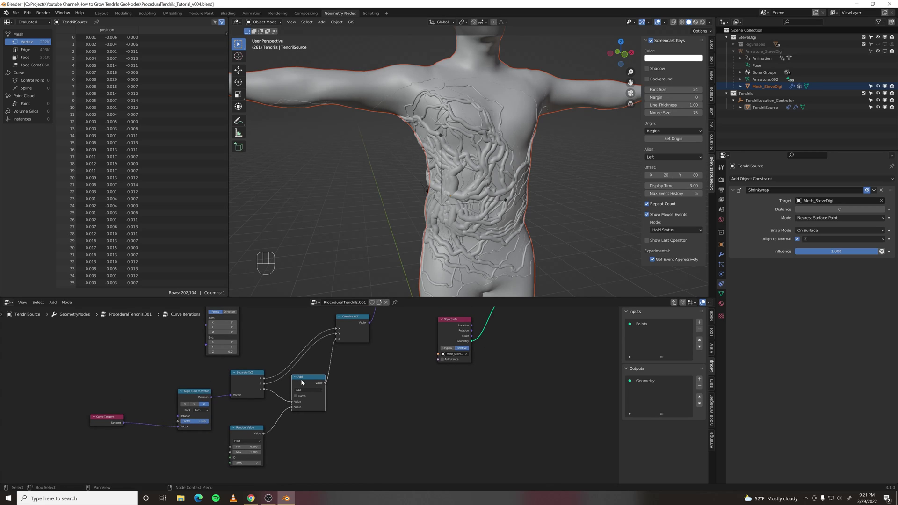
Mute and unmute the Add node repeatedly to compare tendril growth with and without the random Z rotation
{"action": "key", "text": "m"}
{"action": "key", "text": "m"}
{"action": "key", "text": "m"}
{"action": "key", "text": "m"}
{"action": "key", "text": "m"}
{"action": "key", "text": "m"}
Set the Random Value node's Min to -1
{"action": "middle_click_drag", "start_coordinate": [301, 379], "coordinate": [343, 360]}
{"action": "left_click", "coordinate": [282, 427]}
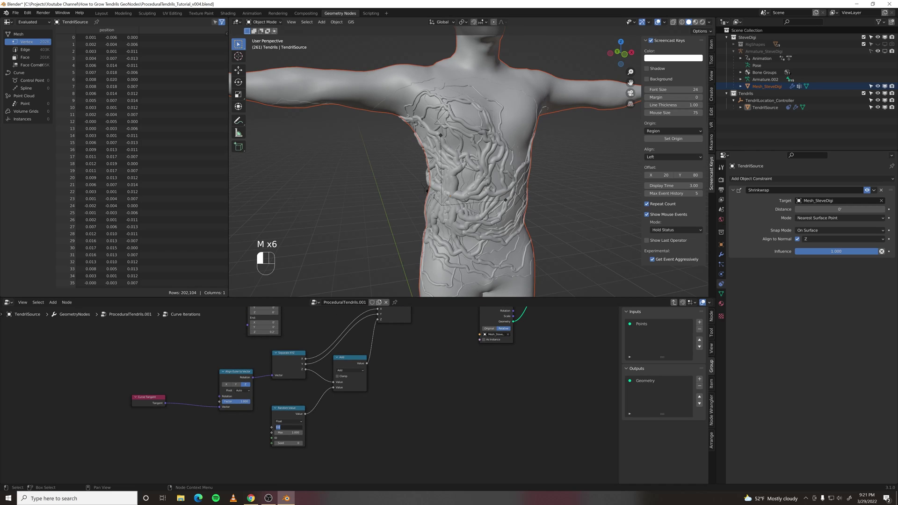
{"action": "type", "text": "-1"}
{"action": "key", "text": "Return"}
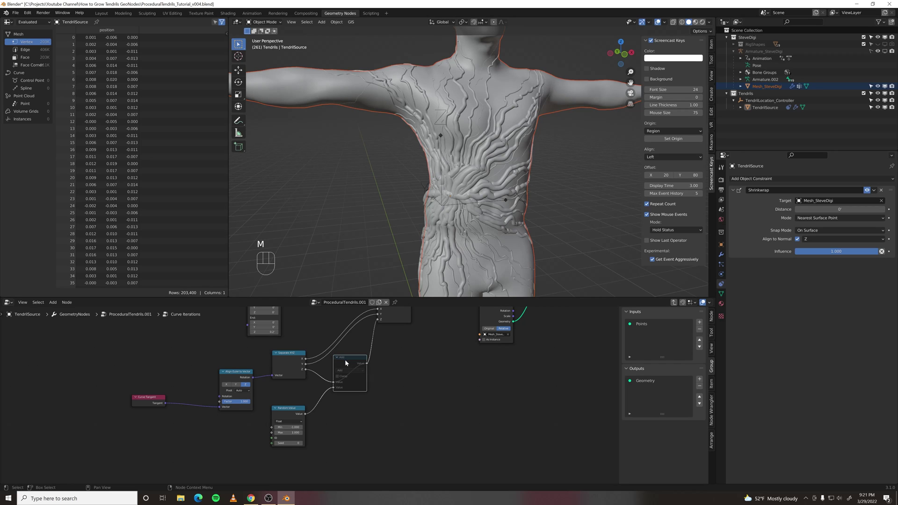
Toggle the Add node's mute again to examine the effect of the negative-to-positive random range
{"action": "key", "text": "m"}
{"action": "key", "text": "m"}
{"action": "key", "text": "m"}
{"action": "key", "text": "m"}
{"action": "key", "text": "m"}
{"action": "key", "text": "m"}
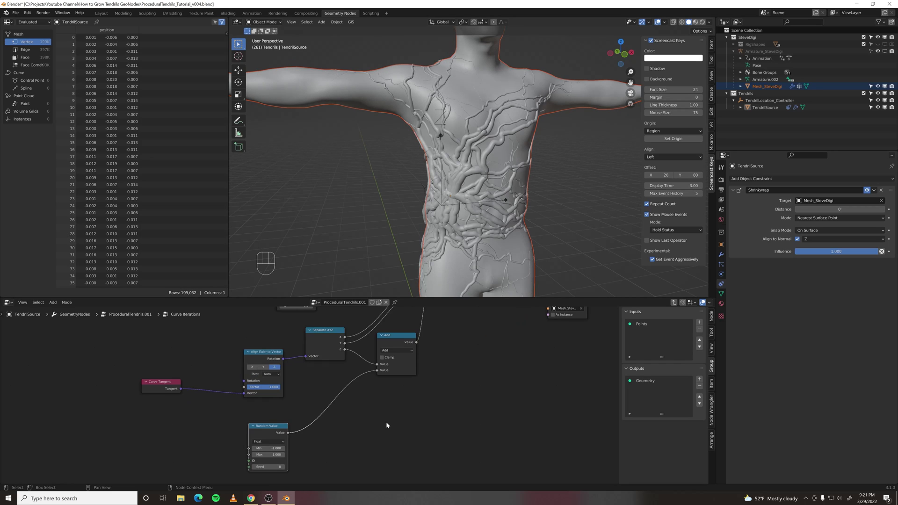
Duplicate the Add node onto the link after Random Value and change its operation to Multiply
{"action": "scroll", "coordinate": [386, 422], "scroll_direction": "down", "scroll_amount": 1}
{"action": "middle_click_drag", "start_coordinate": [374, 413], "coordinate": [350, 401]}
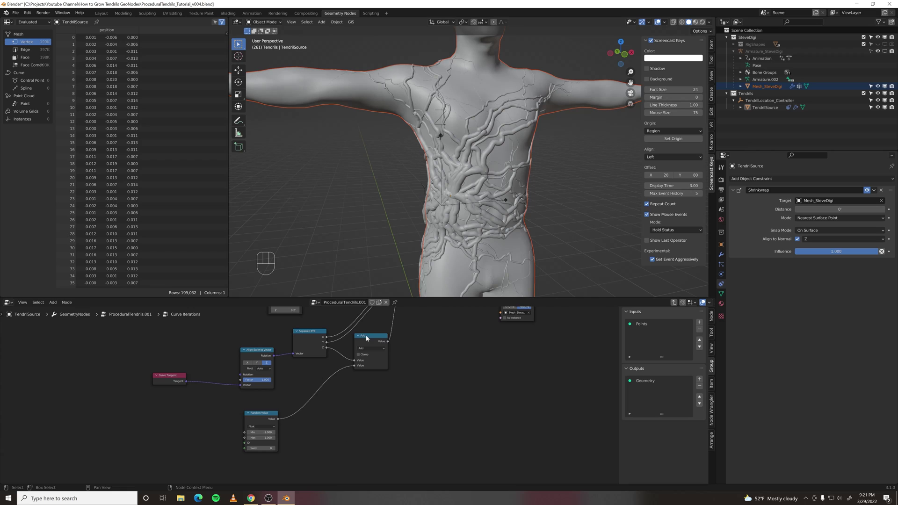
{"action": "key", "text": "shift+d"}
{"action": "left_click", "coordinate": [315, 387]}
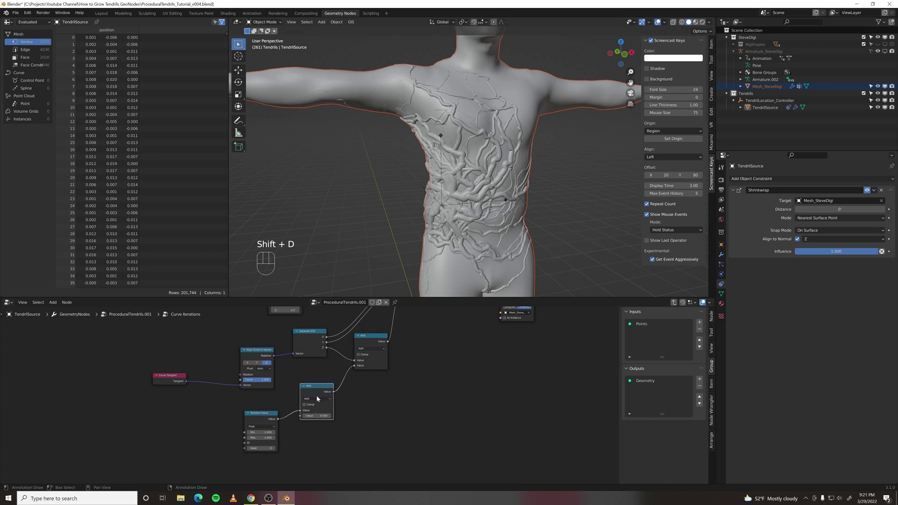
{"action": "left_click", "coordinate": [317, 398]}
{"action": "left_click", "coordinate": [320, 422]}
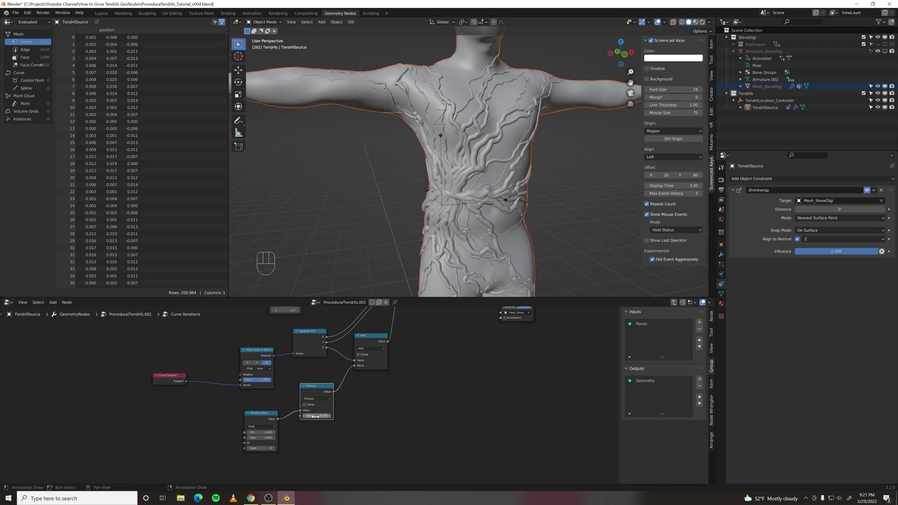
Set the Multiply node's value to 0.1 and compare the tendrils with the Add node muted and unmuted
{"action": "left_click", "coordinate": [316, 415]}
{"action": "type", "text": "1"}
{"action": "key", "text": "Return"}
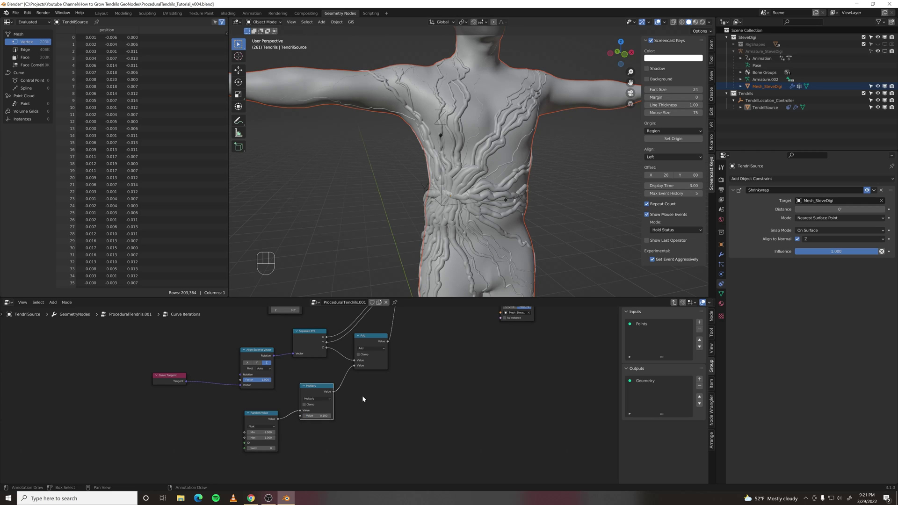
{"action": "left_click", "coordinate": [372, 342]}
{"action": "key", "text": "m"}
{"action": "key", "text": "m"}
{"action": "key", "text": "m"}
{"action": "key", "text": "m"}
Set the Multiply node's value to 0.5
{"action": "left_click", "coordinate": [317, 415]}
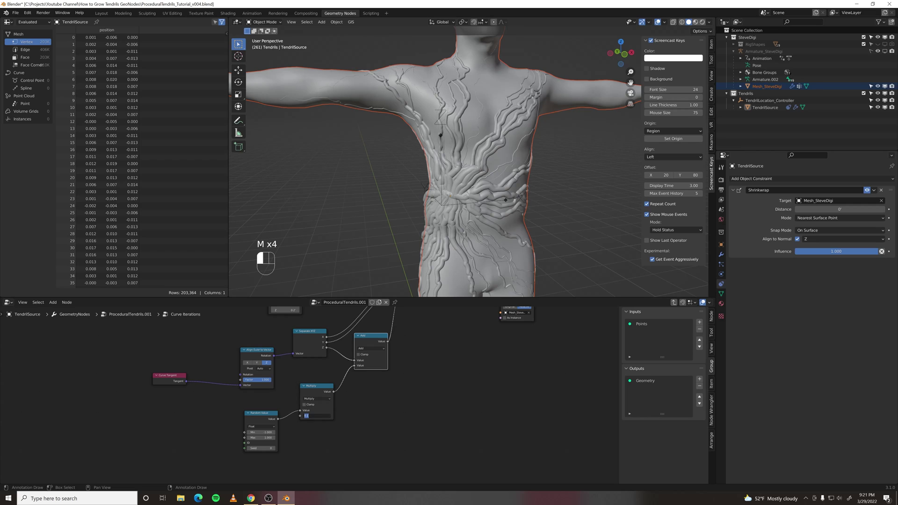
{"action": "type", "text": ".5"}
{"action": "key", "text": "Return"}
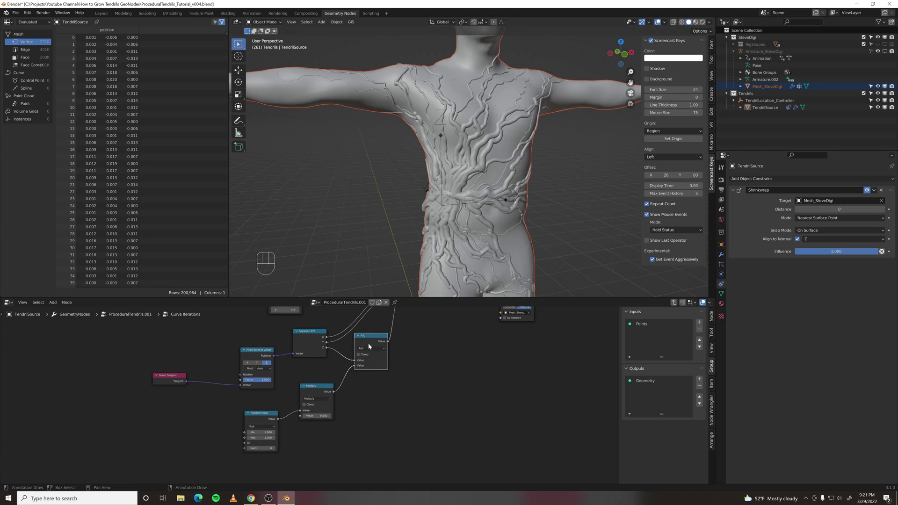
Check the stronger random rotation by muting and unmuting the Add node, and save the file
{"action": "key", "text": "m"}
{"action": "key", "text": "m"}
{"action": "key", "text": "m"}
{"action": "key", "text": "m"}
{"action": "scroll", "coordinate": [489, 366], "scroll_direction": "down", "scroll_amount": 2}
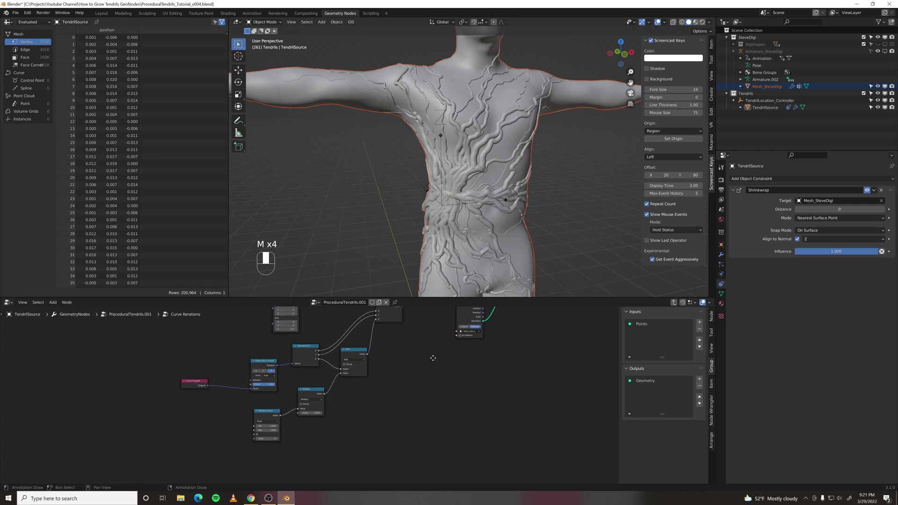
{"action": "key", "text": "ctrl+s"}
Reposition Instance on Points and Realize Instances, leaving room for another node before Join Geometry
{"action": "middle_click_drag", "start_coordinate": [523, 328], "coordinate": [313, 390]}
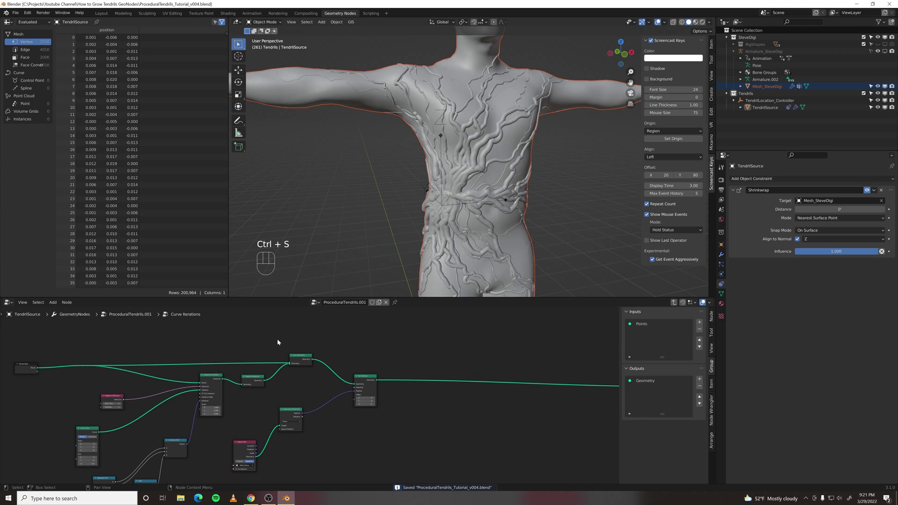
{"action": "middle_click_drag", "start_coordinate": [513, 109], "coordinate": [492, 125]}
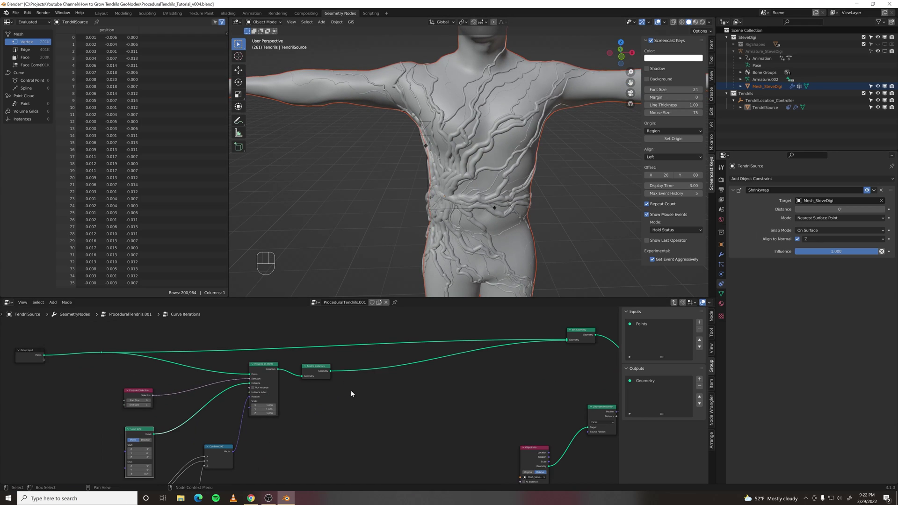
{"action": "left_click", "coordinate": [353, 393]}
{"action": "left_click_drag", "start_coordinate": [257, 358], "coordinate": [335, 419]}
{"action": "key", "text": "g"}
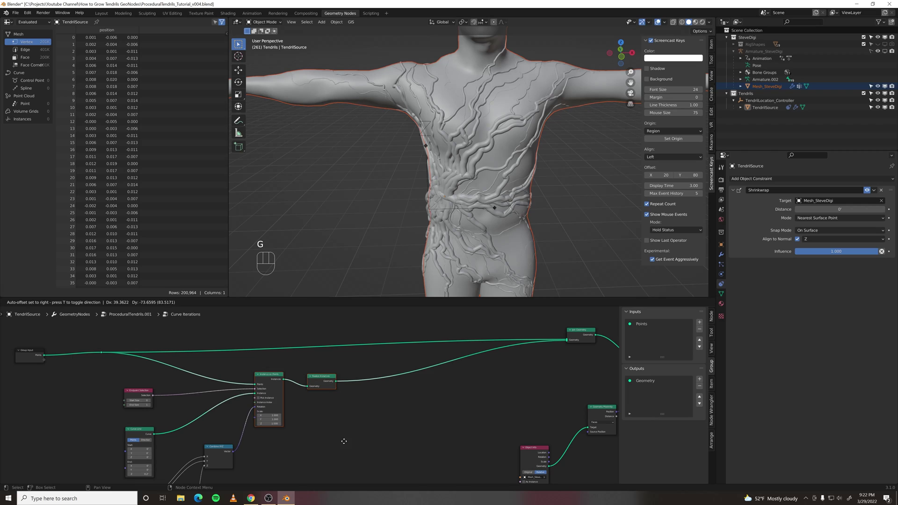
{"action": "left_click", "coordinate": [371, 397]}
{"action": "middle_click_drag", "start_coordinate": [372, 397], "coordinate": [339, 384]}
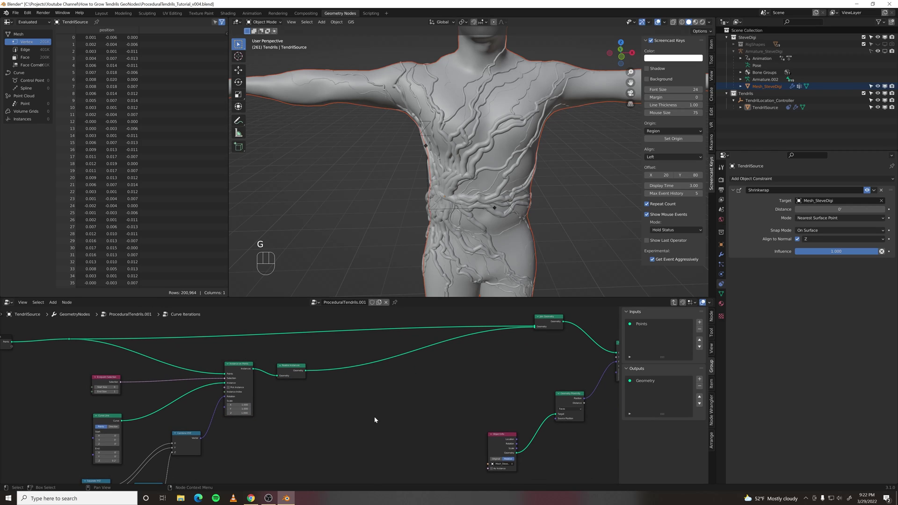
Insert a Trim Curve node between Realize Instances and Join Geometry
{"action": "key", "text": "space"}
{"action": "type", "text": "trim"}
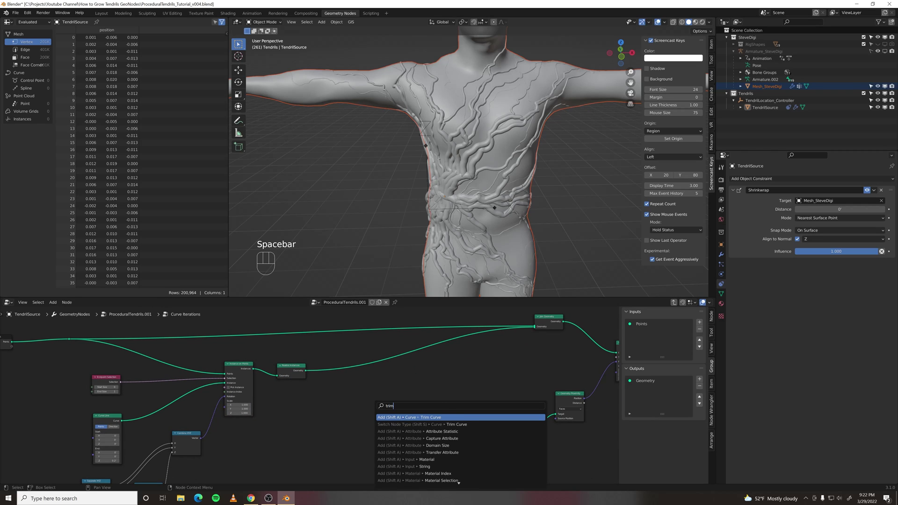
{"action": "key", "text": "Return"}
{"action": "left_click", "coordinate": [406, 349]}
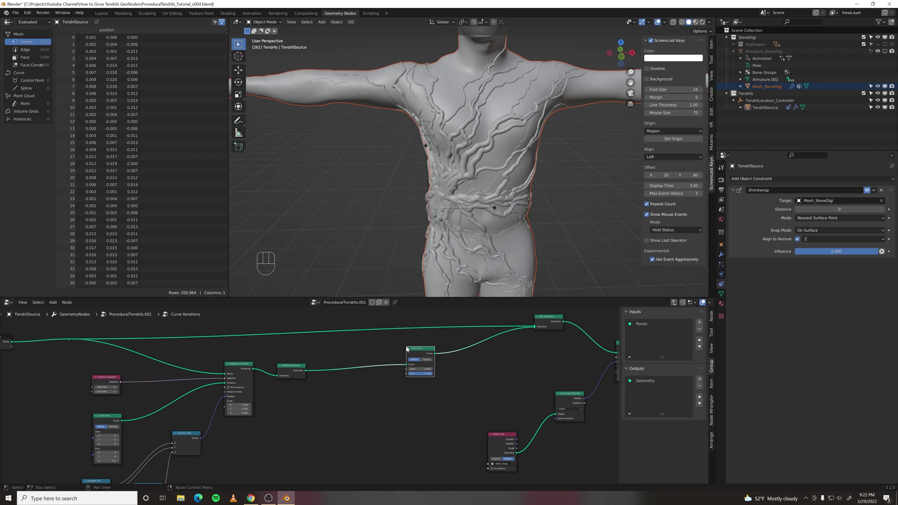
Duplicate the Random Value node and place the copy near the Trim Curve node
{"action": "left_click", "coordinate": [350, 410]}
{"action": "middle_click_drag", "start_coordinate": [231, 429], "coordinate": [272, 382]}
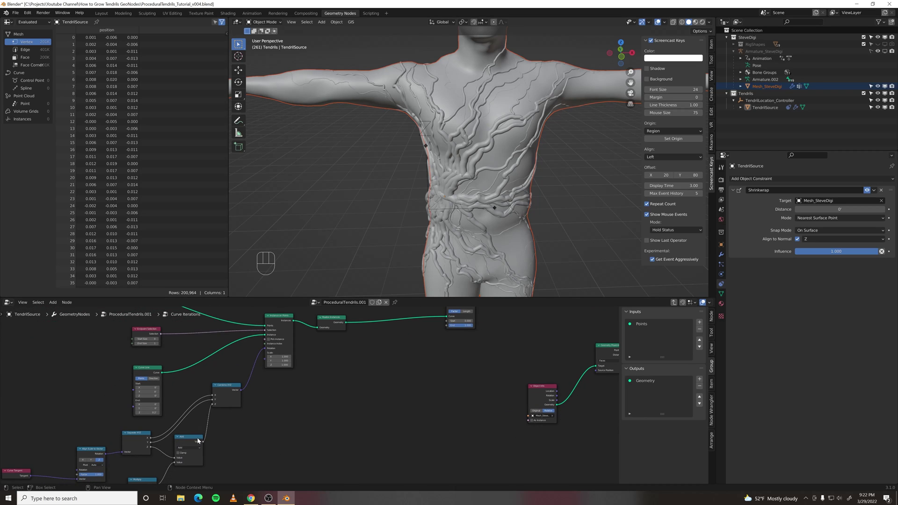
{"action": "middle_click_drag", "start_coordinate": [145, 458], "coordinate": [162, 408]}
{"action": "left_click", "coordinate": [112, 455]}
{"action": "key", "text": "shift+d"}
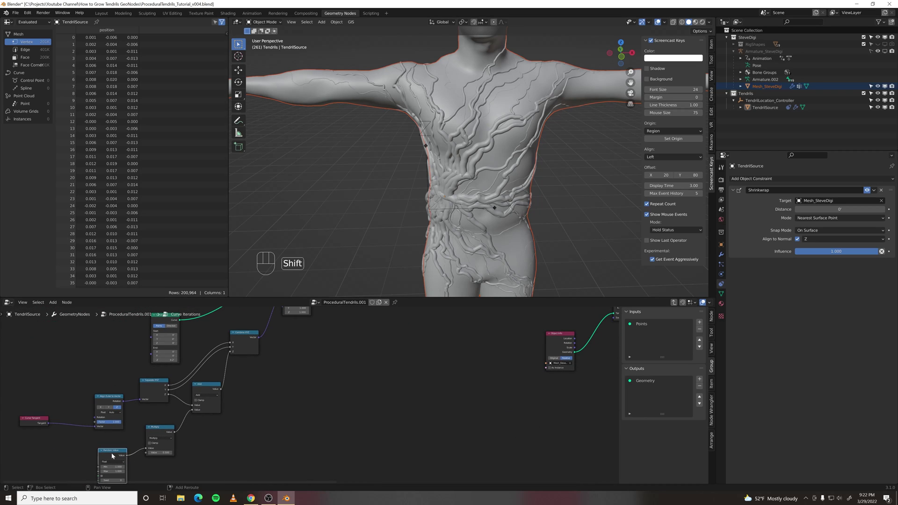
{"action": "left_click", "coordinate": [419, 332]}
Set the duplicated Random Value's Min to 0 and connect its Value to the End of Trim Curve
{"action": "middle_click_drag", "start_coordinate": [418, 335], "coordinate": [324, 443]}
{"action": "double_click", "coordinate": [321, 457]}
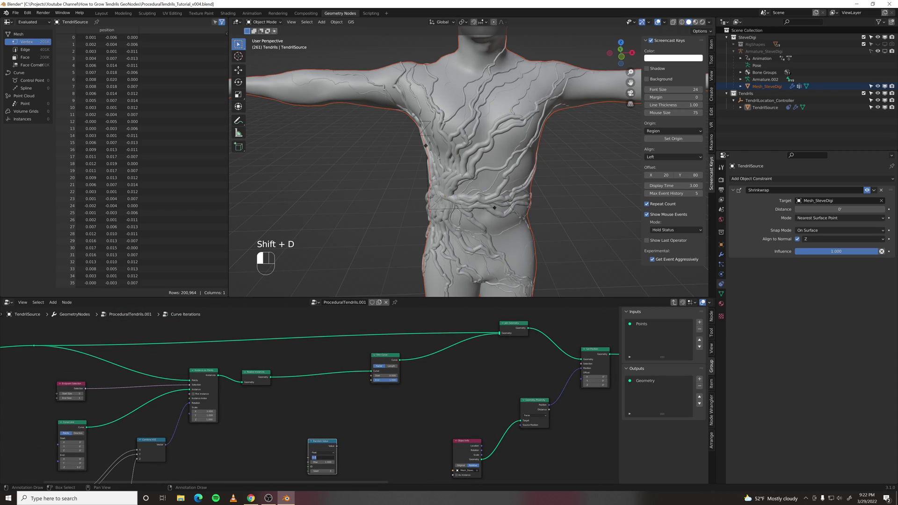
{"action": "type", "text": "0"}
{"action": "key", "text": "Return"}
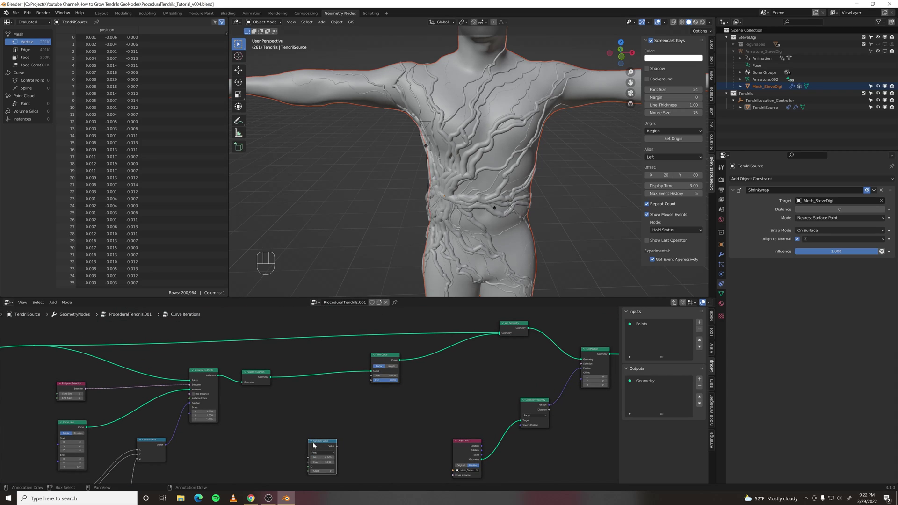
{"action": "left_click_drag", "start_coordinate": [314, 446], "coordinate": [388, 378]}
{"action": "scroll", "coordinate": [362, 397], "scroll_direction": "up", "scroll_amount": 1}
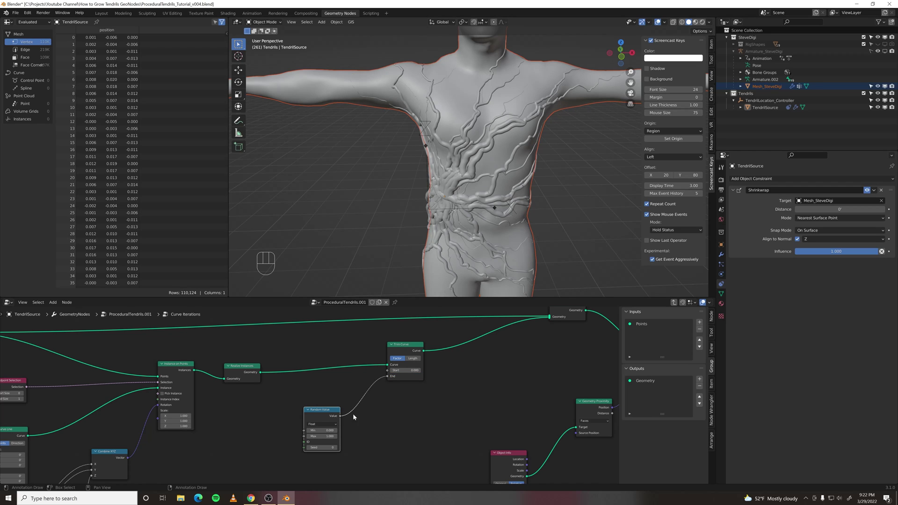
Mute and unmute the Trim Curve node repeatedly to compare tendrils with and without random segment lengths
{"action": "key", "text": "m"}
{"action": "key", "text": "m"}
{"action": "key", "text": "m"}
{"action": "key", "text": "m"}
{"action": "key", "text": "m"}
{"action": "key", "text": "m"}
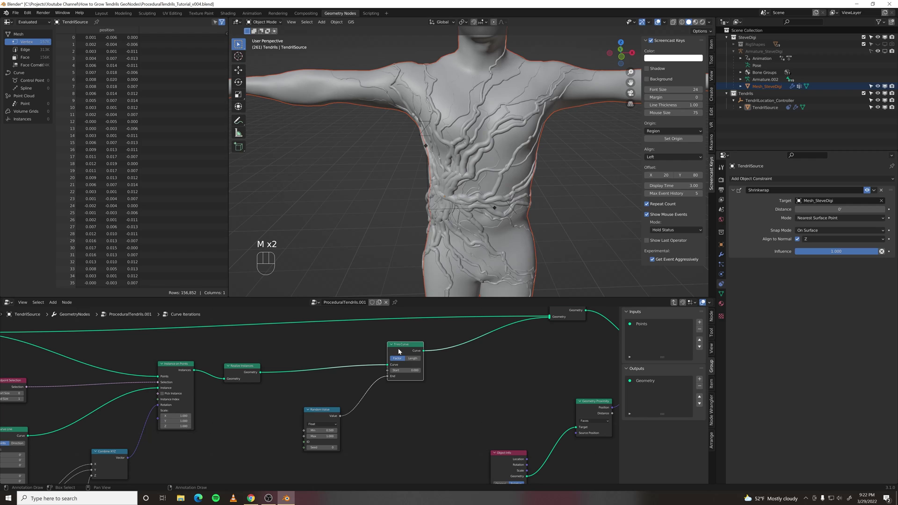
{"action": "key", "text": "m"}
{"action": "key", "text": "m"}
Adjust the Curve Line's End Z length inside the first Curve Iterations group
{"action": "key", "text": "Tab"}
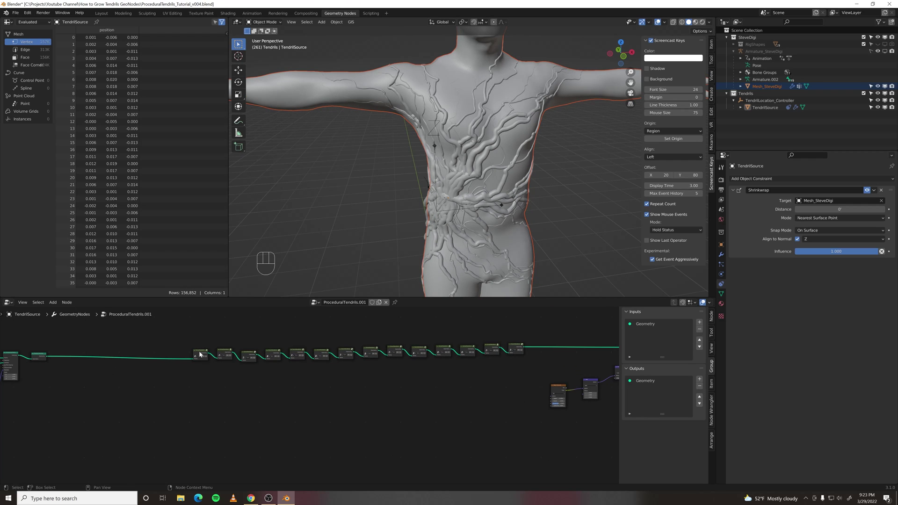
{"action": "key", "text": "Tab"}
{"action": "scroll", "coordinate": [220, 406], "scroll_direction": "up", "scroll_amount": 4}
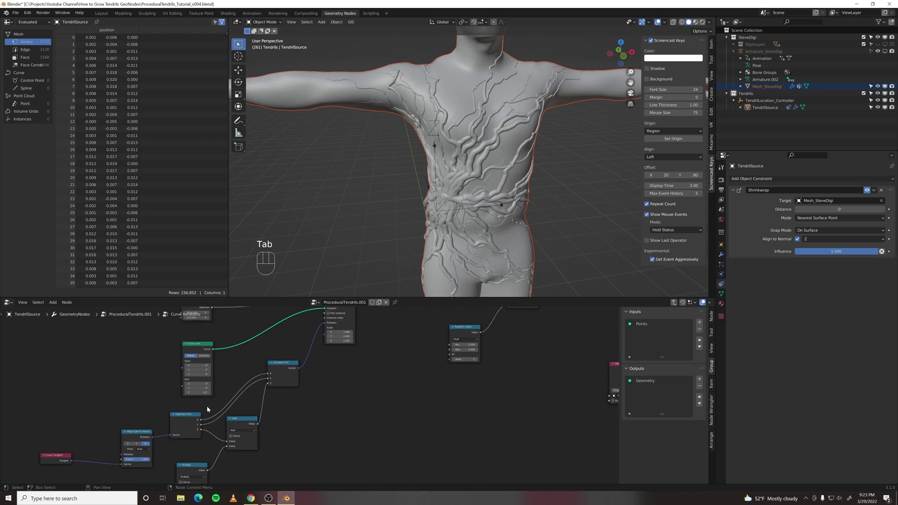
{"action": "left_click", "coordinate": [281, 407]}
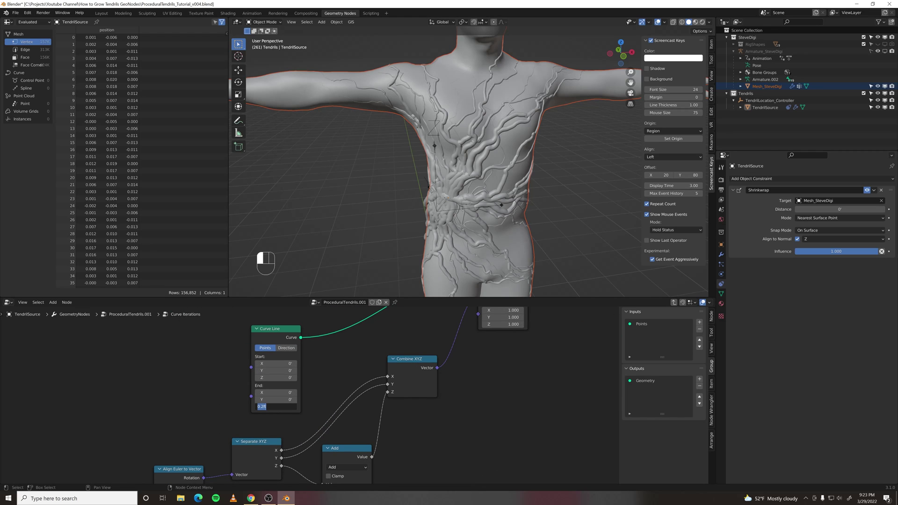
{"action": "key", "text": "Return"}
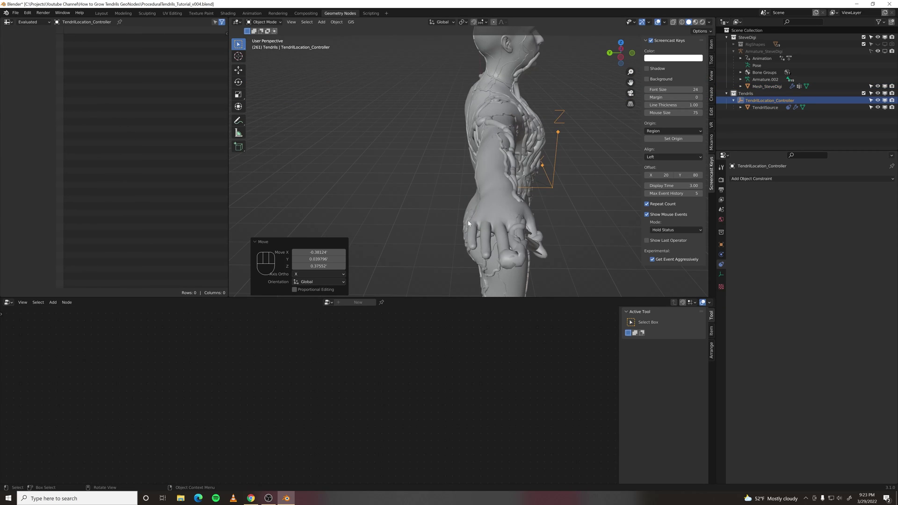
Reposition the TendrilLocation_Controller slightly at the torso and inspect how the tendrils grow around the hand
{"action": "middle_click_drag", "start_coordinate": [383, 196], "coordinate": [297, 168]}
{"action": "scroll", "coordinate": [408, 159], "scroll_direction": "up", "scroll_amount": 2}
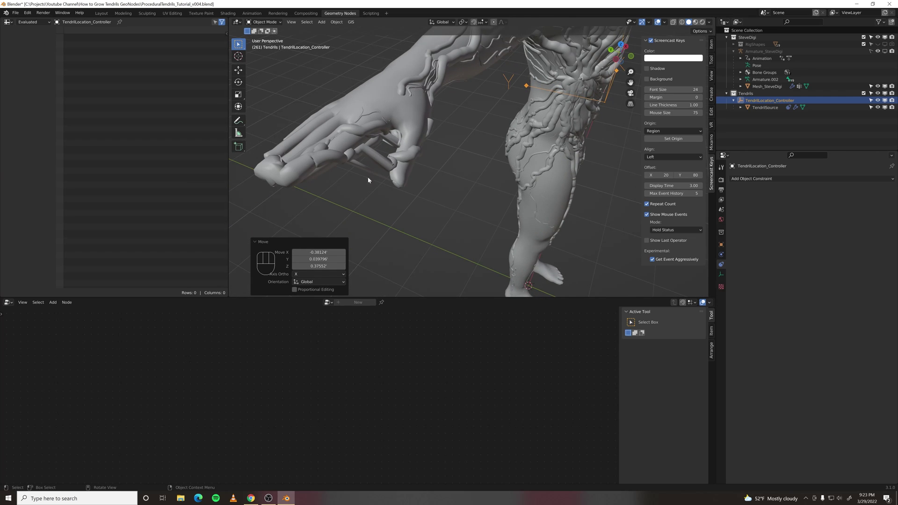
{"action": "scroll", "coordinate": [510, 175], "scroll_direction": "down", "scroll_amount": 3}
{"action": "key", "text": "g"}
{"action": "middle_click_drag", "start_coordinate": [533, 163], "coordinate": [436, 197]}
{"action": "left_click", "coordinate": [544, 153]}
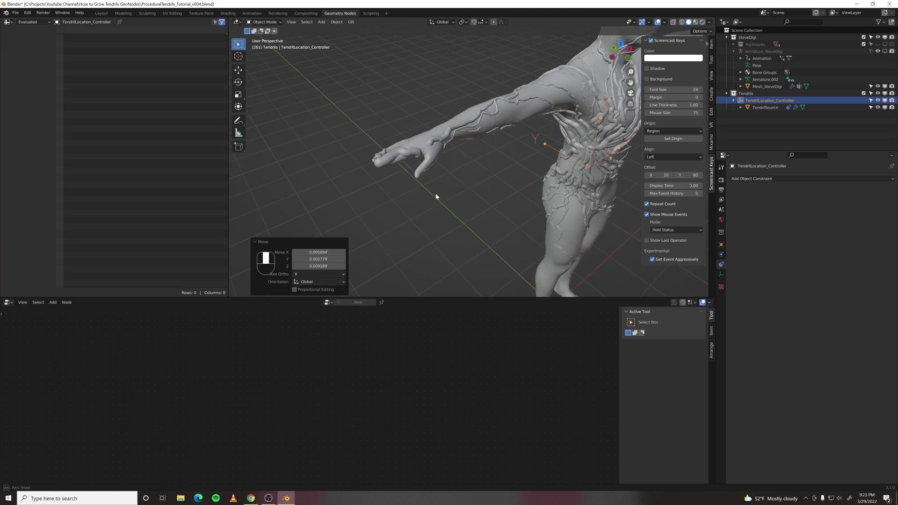
Select the TendrilSource object and enter its first Curve Iterations group to reach the nodes before Group Output
{"action": "left_click", "coordinate": [407, 155]}
{"action": "scroll", "coordinate": [445, 400], "scroll_direction": "down", "scroll_amount": 6}
{"action": "middle_click_drag", "start_coordinate": [465, 391], "coordinate": [390, 382]}
{"action": "scroll", "coordinate": [417, 389], "scroll_direction": "down", "scroll_amount": 3}
{"action": "scroll", "coordinate": [390, 381], "scroll_direction": "down", "scroll_amount": 2}
{"action": "middle_click_drag", "start_coordinate": [599, 387], "coordinate": [343, 381]}
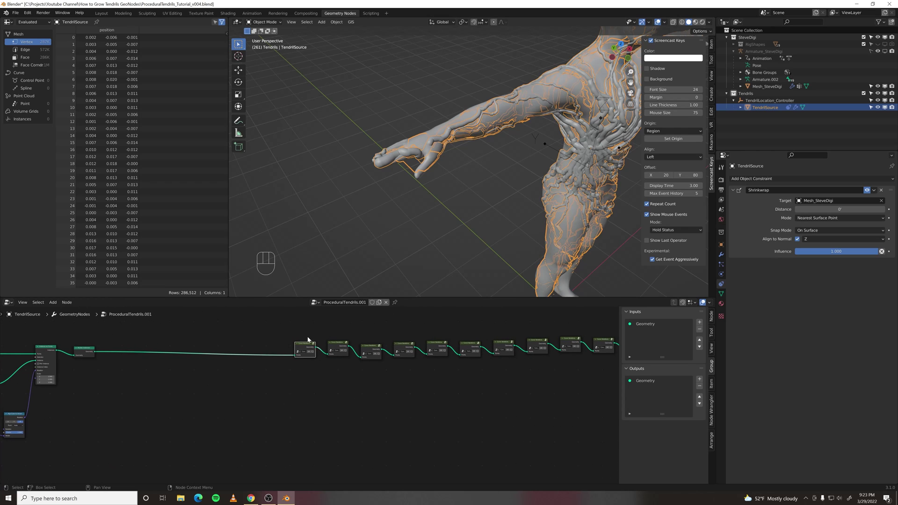
{"action": "key", "text": "Tab"}
{"action": "middle_click_drag", "start_coordinate": [439, 361], "coordinate": [345, 421]}
{"action": "scroll", "coordinate": [389, 393], "scroll_direction": "up", "scroll_amount": 2}
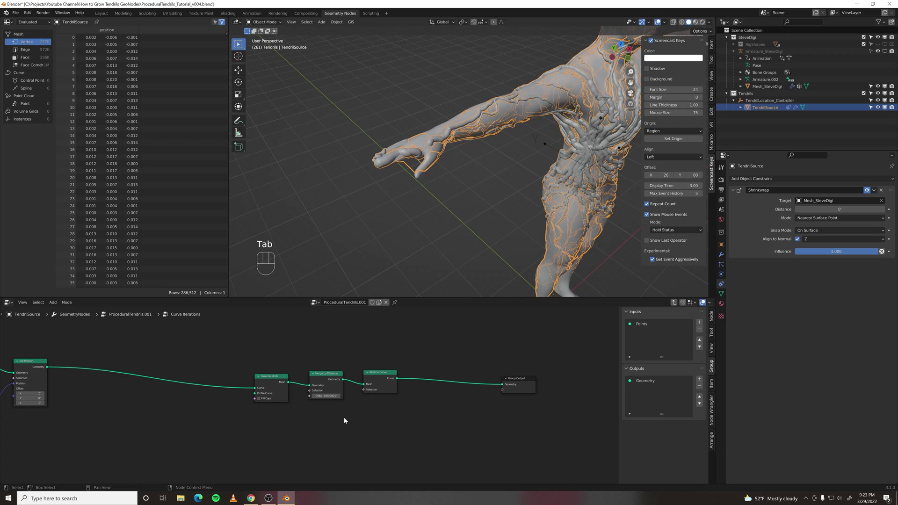
Tidy the Merge by Distance placement and move Group Output farther from Mesh to Curve to make room for nodes
{"action": "left_click", "coordinate": [378, 375]}
{"action": "left_click_drag", "start_coordinate": [379, 374], "coordinate": [332, 378]}
{"action": "left_click", "coordinate": [247, 436]}
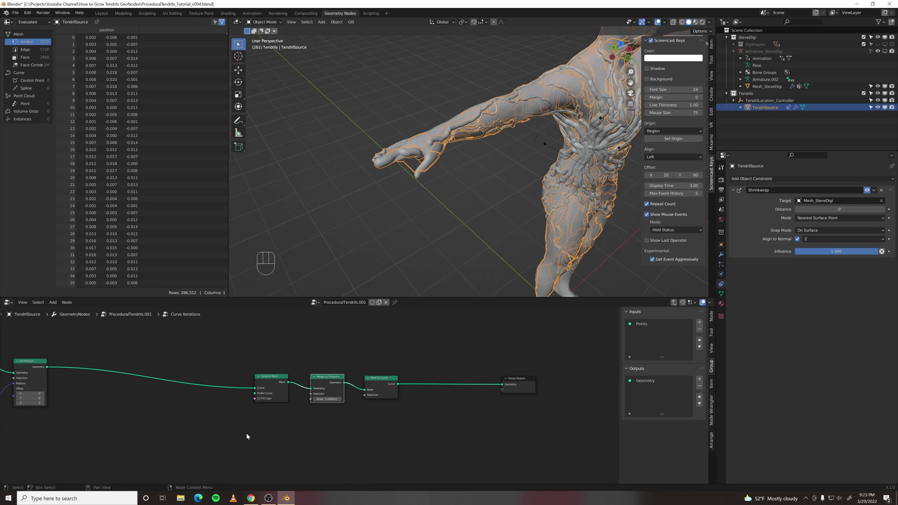
{"action": "middle_click_drag", "start_coordinate": [247, 436], "coordinate": [306, 417]}
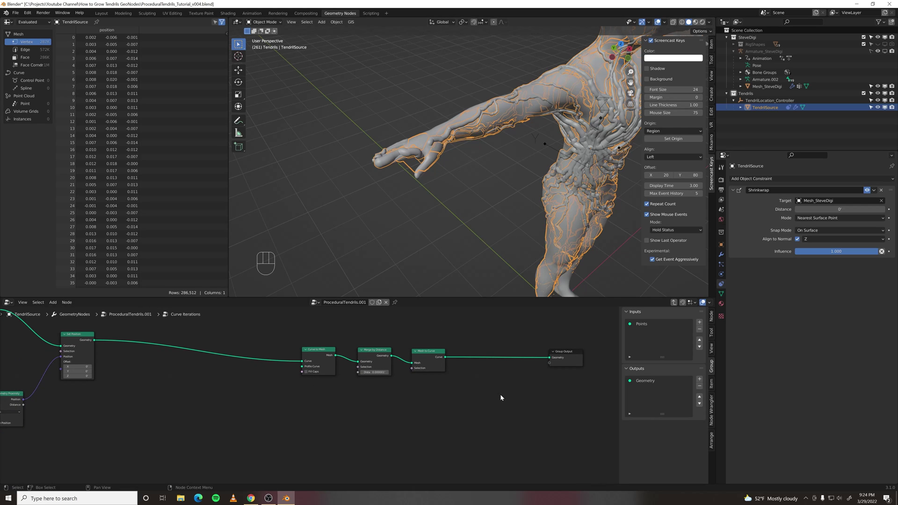
{"action": "middle_click_drag", "start_coordinate": [435, 392], "coordinate": [265, 393]}
{"action": "scroll", "coordinate": [264, 393], "scroll_direction": "down", "scroll_amount": 3}
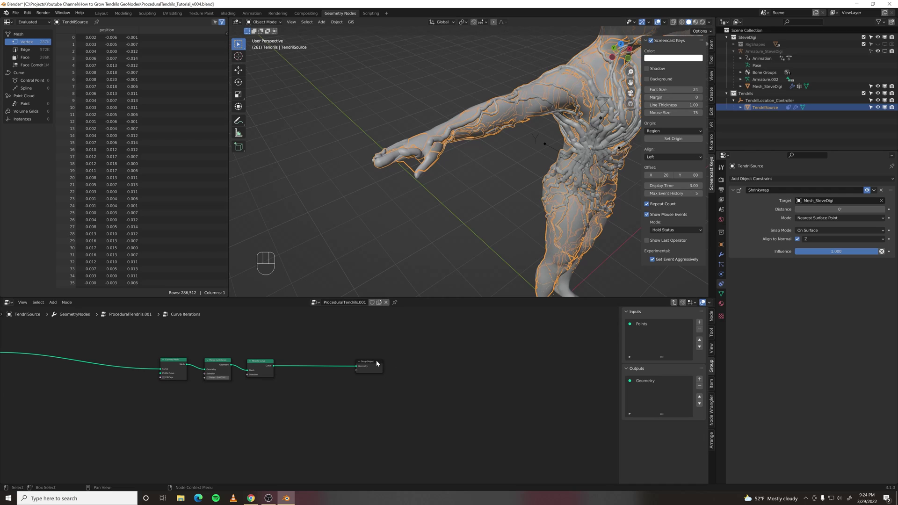
{"action": "left_click_drag", "start_coordinate": [372, 362], "coordinate": [522, 360]}
Duplicate the surface-snapping Set Position node and insert the copy between Mesh to Curve and Group Output
{"action": "scroll", "coordinate": [479, 342], "scroll_direction": "down", "scroll_amount": 3}
{"action": "left_click", "coordinate": [144, 350]}
{"action": "key", "text": "shift+d"}
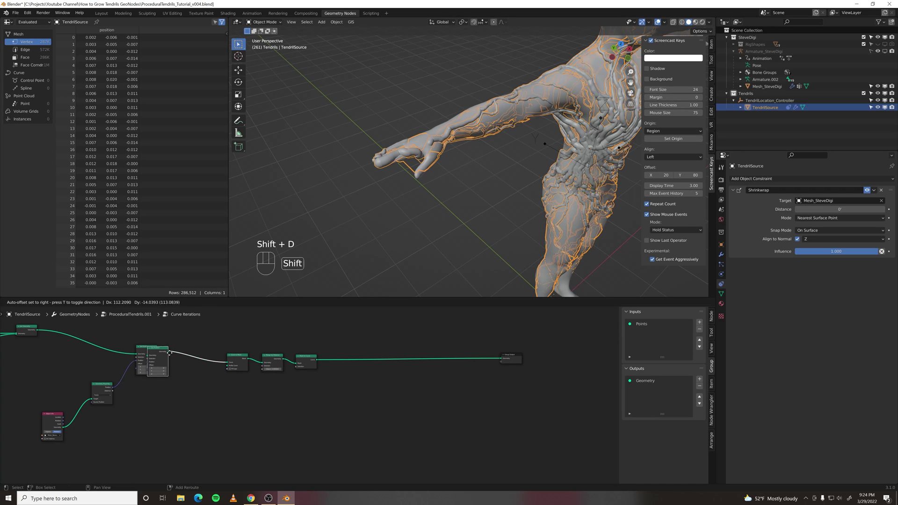
{"action": "left_click", "coordinate": [421, 355]}
{"action": "scroll", "coordinate": [489, 367], "scroll_direction": "up", "scroll_amount": 2}
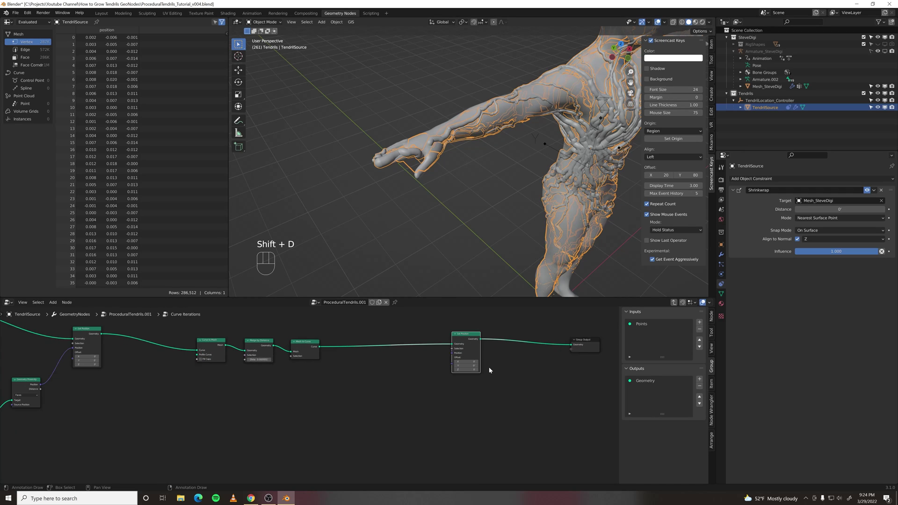
{"action": "middle_click_drag", "start_coordinate": [490, 367], "coordinate": [383, 397]}
{"action": "scroll", "coordinate": [361, 400], "scroll_direction": "up", "scroll_amount": 1}
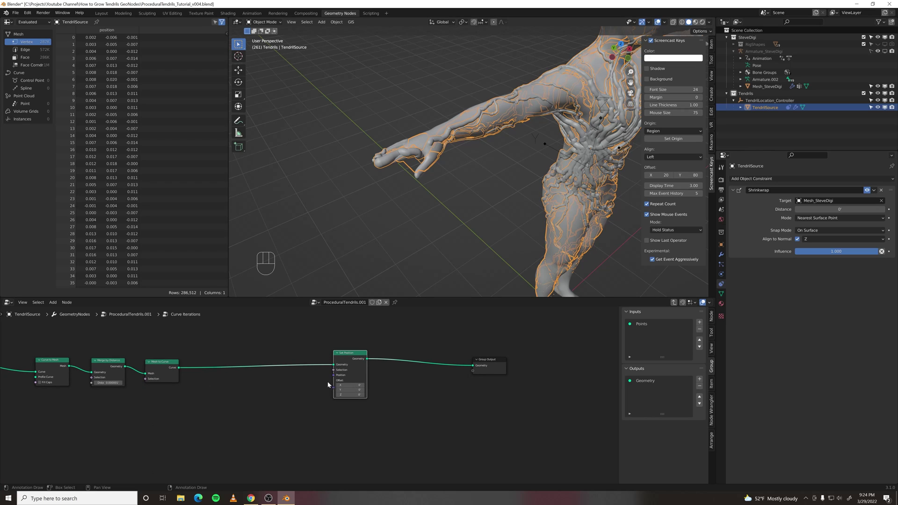
{"action": "middle_click_drag", "start_coordinate": [265, 408], "coordinate": [290, 404]}
Add a Normal node below the link between Mesh to Curve and the duplicated Set Position
{"action": "key", "text": "space"}
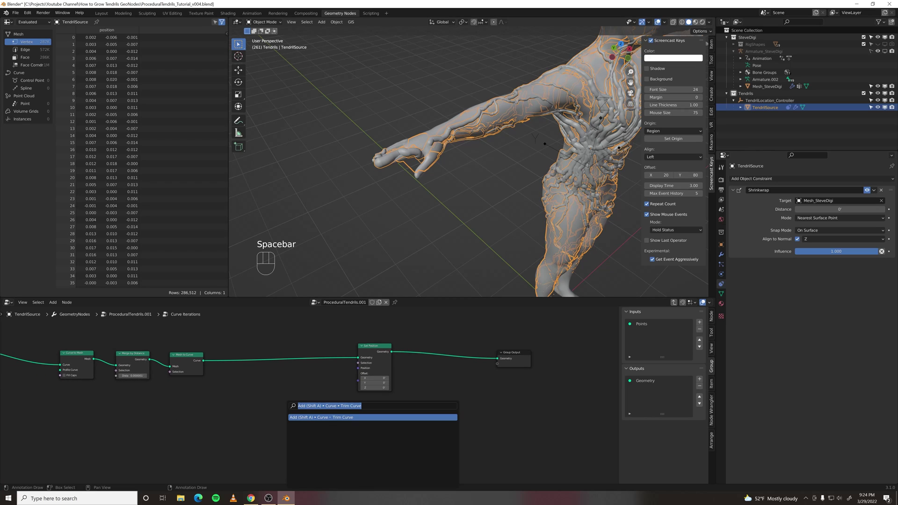
{"action": "type", "text": "normal"}
{"action": "key", "text": "Return"}
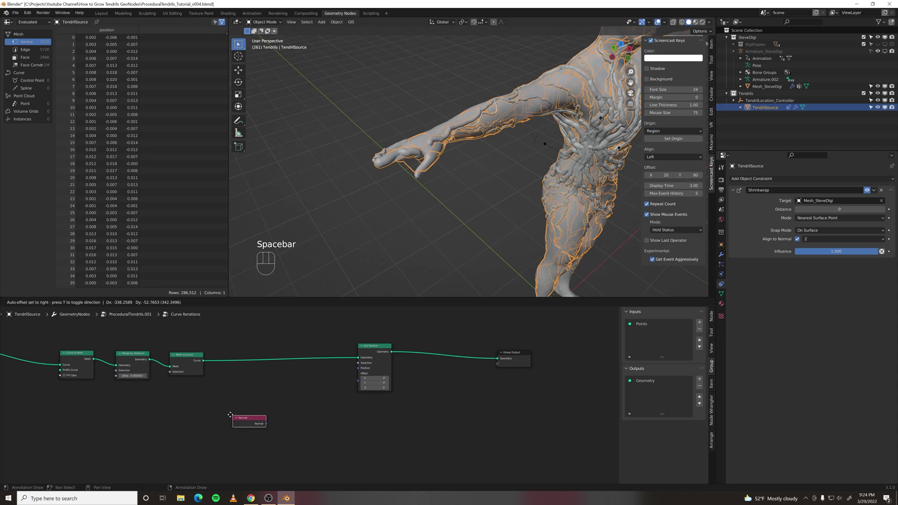
{"action": "left_click", "coordinate": [227, 414]}
Feed Normal through a Vector Math Scale node with Scale 0.001 into the Offset of the duplicated Set Position
{"action": "left_click_drag", "start_coordinate": [264, 423], "coordinate": [309, 403]}
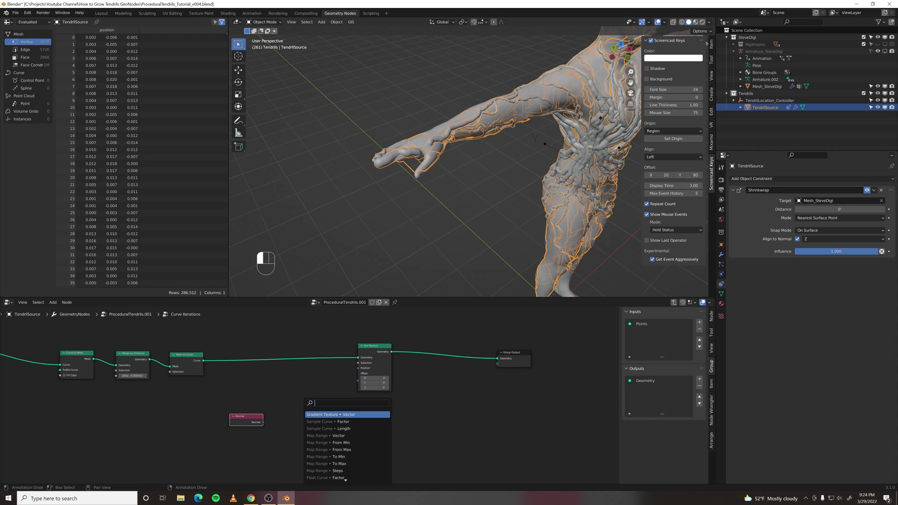
{"action": "type", "text": "vector ma"}
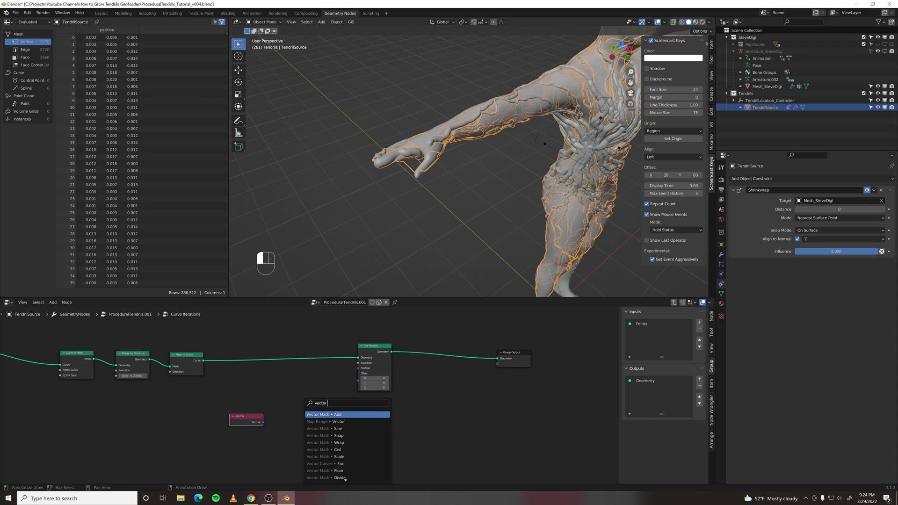
{"action": "key", "text": "Down"}
{"action": "key", "text": "Down"}
{"action": "key", "text": "Down"}
{"action": "key", "text": "Down"}
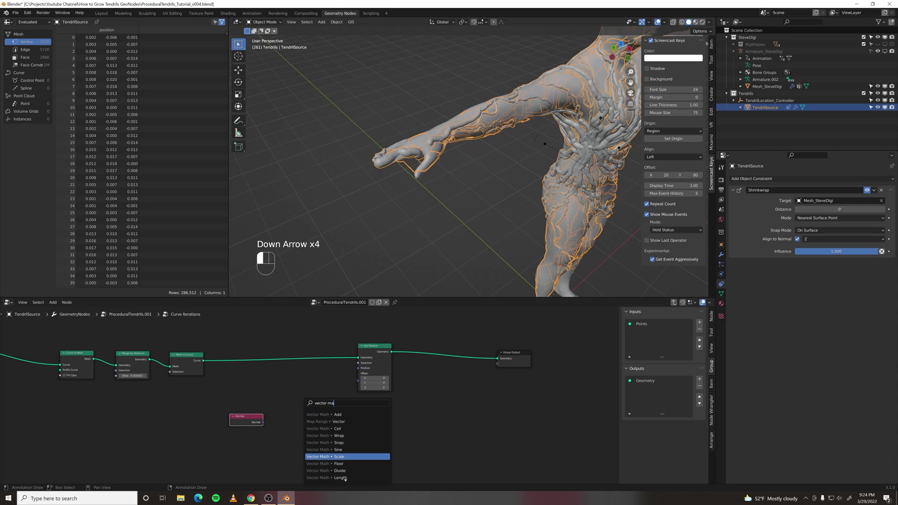
{"action": "key", "text": "Return"}
{"action": "type", "text": "0.001"}
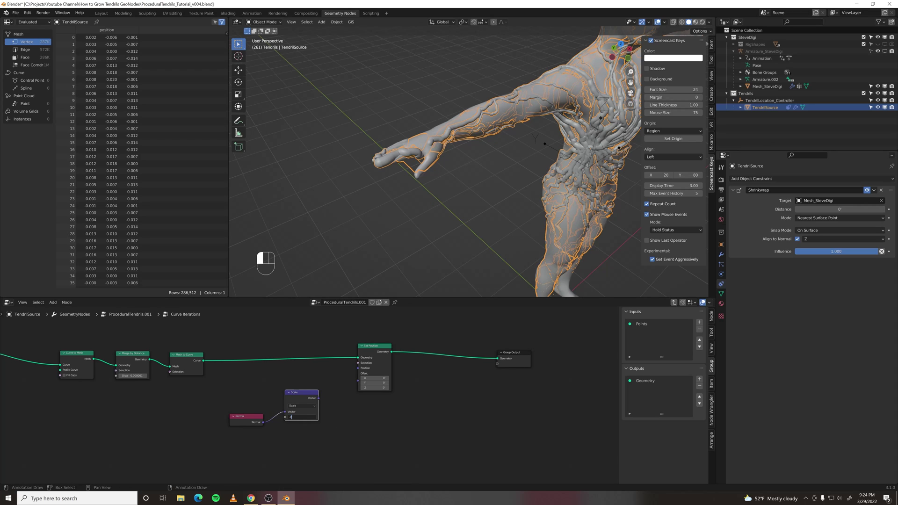
{"action": "key", "text": "Return"}
{"action": "left_click_drag", "start_coordinate": [318, 398], "coordinate": [360, 383]}
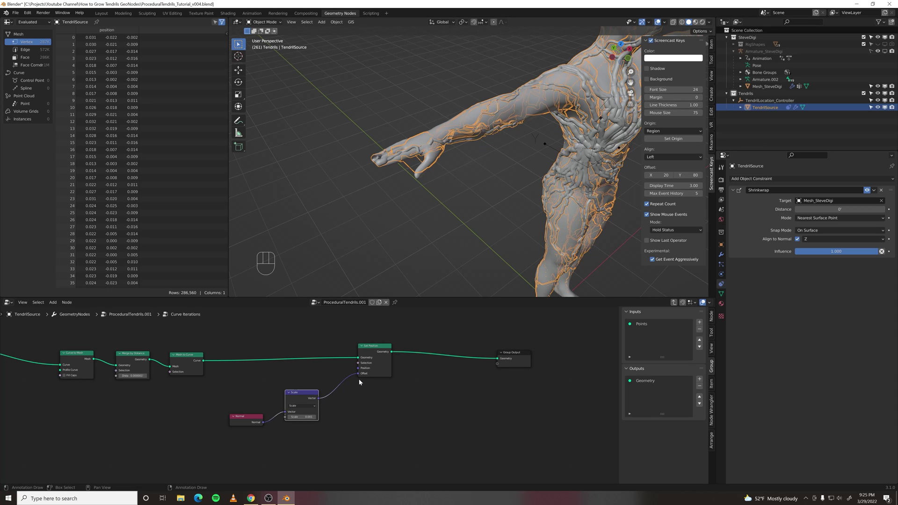
Toggle muting of the offset Set Position to compare its effect, and edit the Vector Math node's Scale value
{"action": "left_click", "coordinate": [370, 354]}
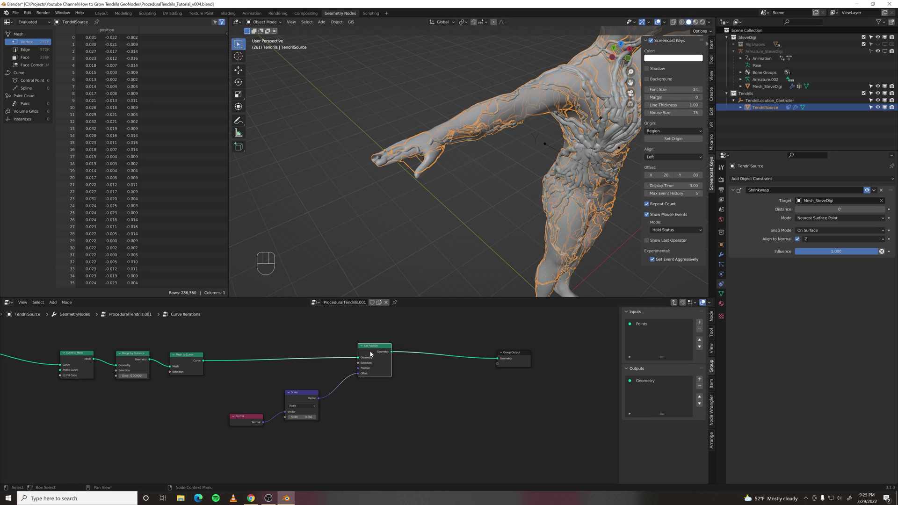
{"action": "key", "text": "m"}
{"action": "key", "text": "m"}
{"action": "left_click_drag", "start_coordinate": [310, 413], "coordinate": [310, 413]}
{"action": "type", "text": "0"}
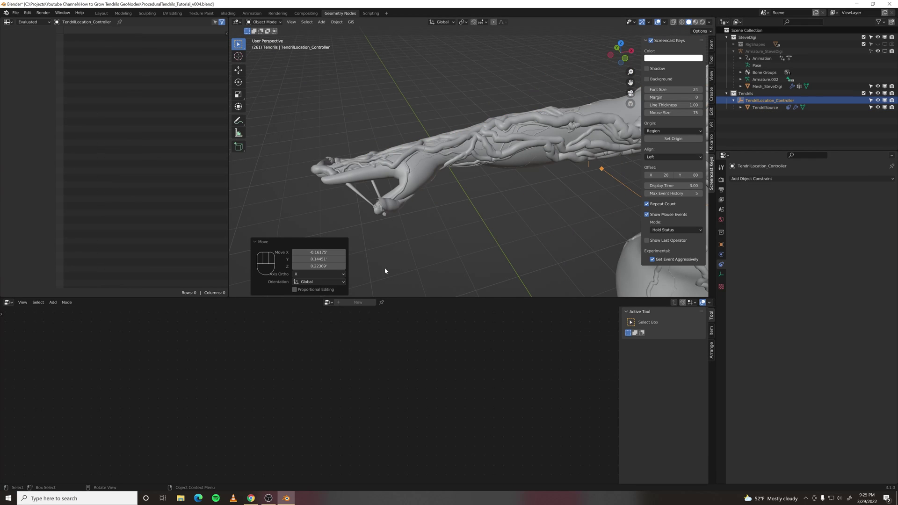
Reopen TendrilSource's Curve Iterations group and move Normal, Scale, the offset Set Position and Group Output farther from Mesh to Curve
{"action": "left_click", "coordinate": [392, 198]}
{"action": "scroll", "coordinate": [381, 419], "scroll_direction": "down", "scroll_amount": 5}
{"action": "middle_click_drag", "start_coordinate": [380, 419], "coordinate": [608, 376]}
{"action": "middle_click_drag", "start_coordinate": [332, 399], "coordinate": [430, 399]}
{"action": "key", "text": "Tab"}
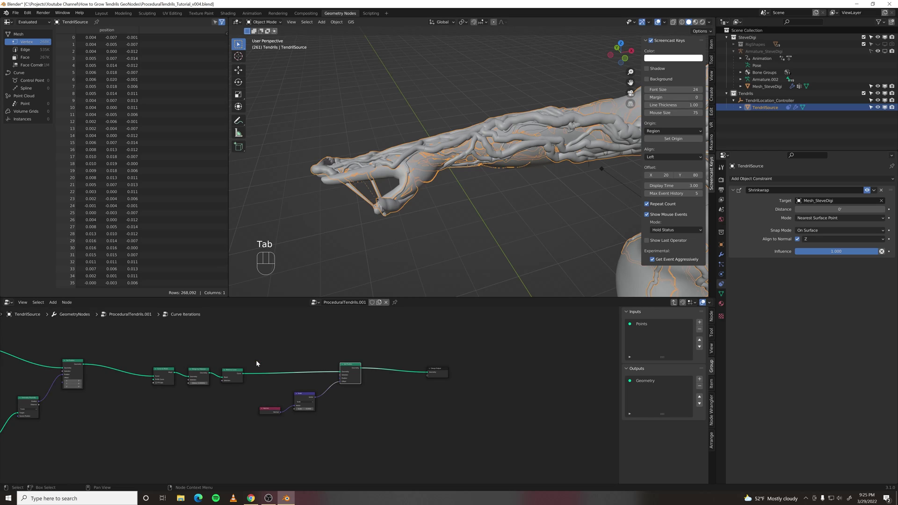
{"action": "middle_click_drag", "start_coordinate": [272, 428], "coordinate": [276, 440]}
{"action": "scroll", "coordinate": [370, 412], "scroll_direction": "down", "scroll_amount": 1}
{"action": "middle_click_drag", "start_coordinate": [369, 412], "coordinate": [247, 388]}
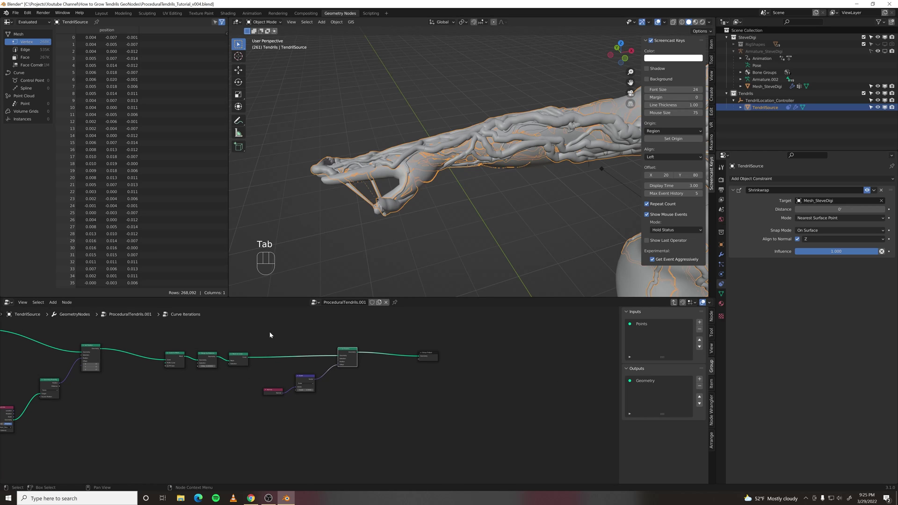
{"action": "left_click_drag", "start_coordinate": [270, 331], "coordinate": [453, 416]}
{"action": "key", "text": "g"}
{"action": "left_click", "coordinate": [509, 413]}
Detach the surface-snapping Set Position from between Join Geometry and Curve to Mesh, keeping those two connected
{"action": "middle_click_drag", "start_coordinate": [170, 411], "coordinate": [341, 411]}
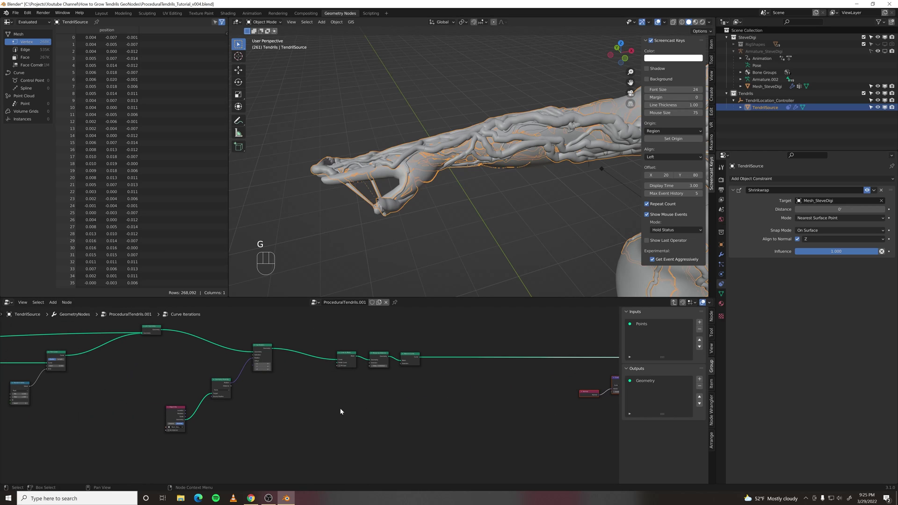
{"action": "scroll", "coordinate": [309, 398], "scroll_direction": "up", "scroll_amount": 1}
{"action": "left_click_drag", "start_coordinate": [247, 349], "coordinate": [335, 359]}
{"action": "left_click_drag", "start_coordinate": [260, 342], "coordinate": [257, 368]}
Move the detached Set Position with its Geometry Proximity and Object Info nodes to the gap after Mesh to Curve
{"action": "left_click_drag", "start_coordinate": [137, 356], "coordinate": [266, 429]}
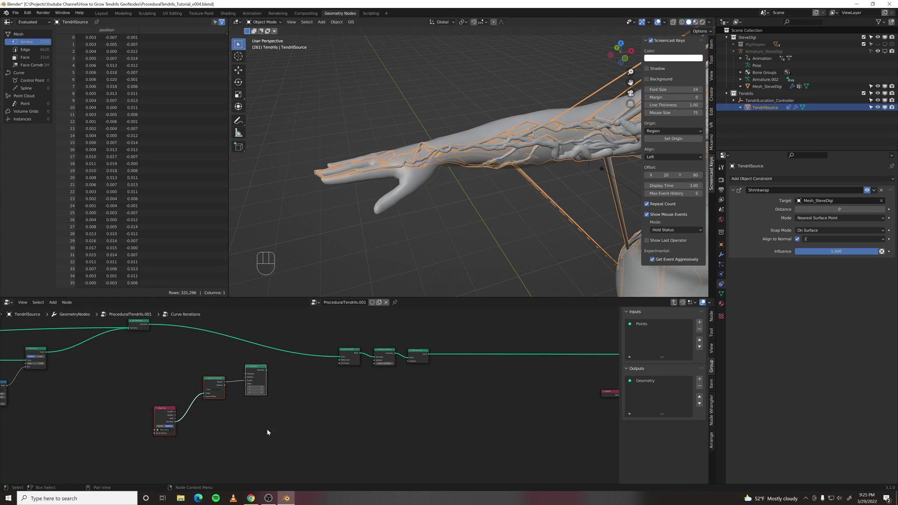
{"action": "middle_click_drag", "start_coordinate": [267, 429], "coordinate": [187, 417]}
{"action": "key", "text": "g"}
{"action": "left_click", "coordinate": [487, 417]}
{"action": "middle_click_drag", "start_coordinate": [488, 375], "coordinate": [400, 400]}
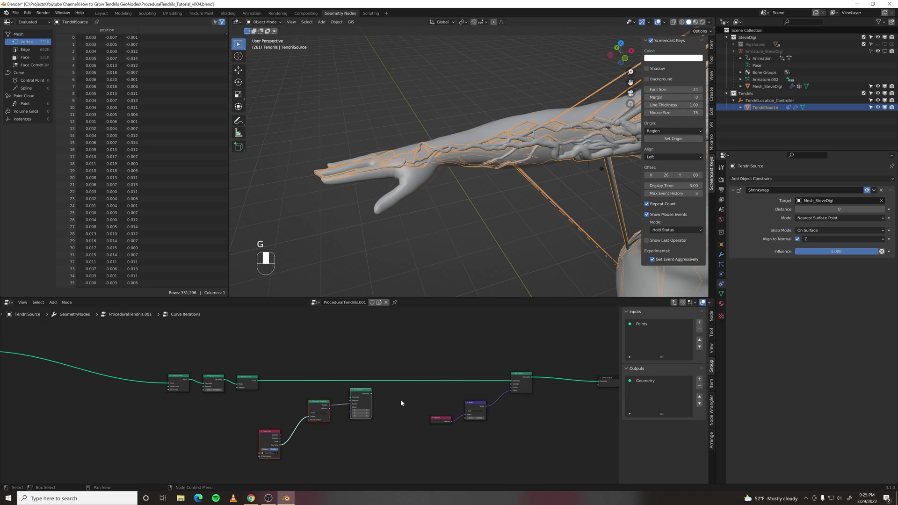
{"action": "left_click", "coordinate": [343, 417]}
Connect the surface-snapping Set Position between Mesh to Curve and the normal-offset Set Position
{"action": "scroll", "coordinate": [341, 416], "scroll_direction": "up", "scroll_amount": 1}
{"action": "middle_click_drag", "start_coordinate": [255, 405], "coordinate": [203, 396]}
{"action": "scroll", "coordinate": [236, 383], "scroll_direction": "up", "scroll_amount": 1}
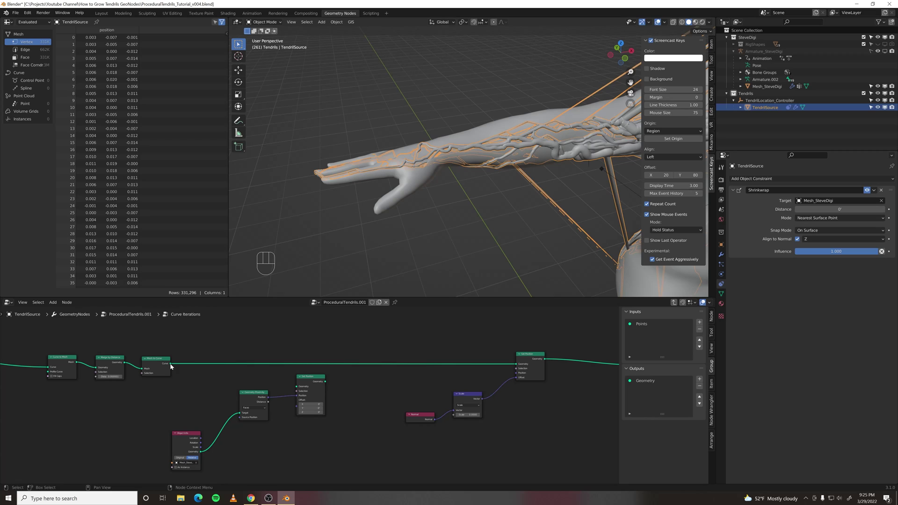
{"action": "left_click_drag", "start_coordinate": [171, 364], "coordinate": [515, 365]}
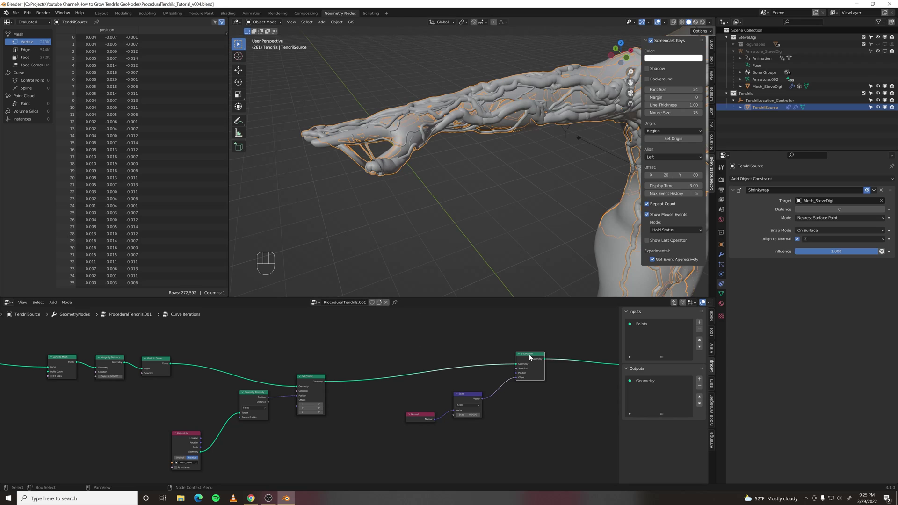
Mute and unmute the normal-offset Set Position repeatedly to compare the tendrils with and without the offset
{"action": "key", "text": "m"}
{"action": "key", "text": "m"}
{"action": "key", "text": "m"}
{"action": "key", "text": "m"}
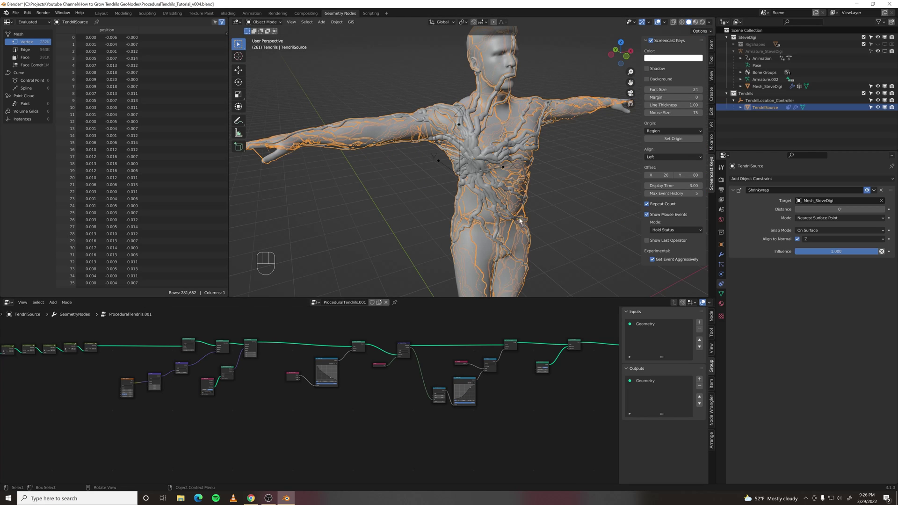
In the main tendril node tree, move the Spline Parameter node farther from the thickness Float Curve
{"action": "middle_click_drag", "start_coordinate": [397, 411], "coordinate": [391, 400]}
{"action": "scroll", "coordinate": [484, 390], "scroll_direction": "up", "scroll_amount": 1}
{"action": "scroll", "coordinate": [489, 387], "scroll_direction": "up", "scroll_amount": 2}
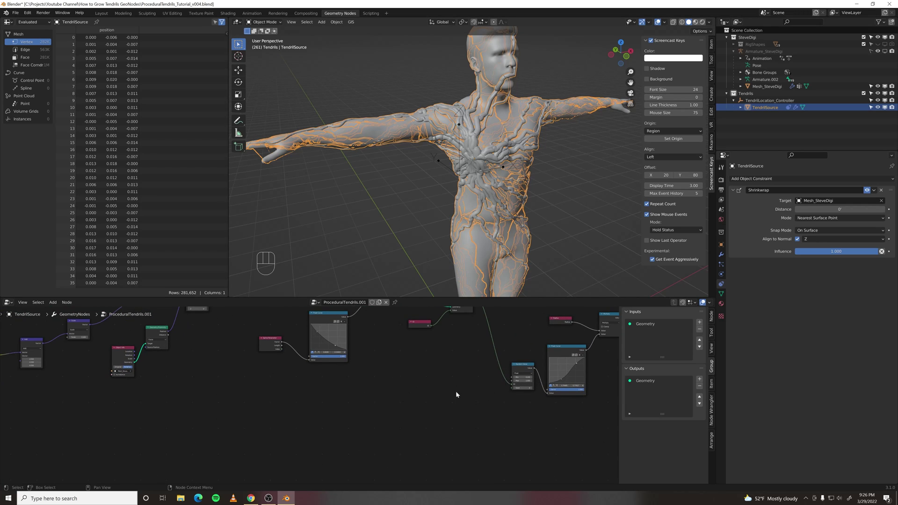
{"action": "mouse_move", "coordinate": [469, 385]}
{"action": "middle_mouse_down"}
{"action": "mouse_move", "coordinate": [417, 387]}
{"action": "mouse_move", "coordinate": [471, 392]}
{"action": "middle_mouse_up"}
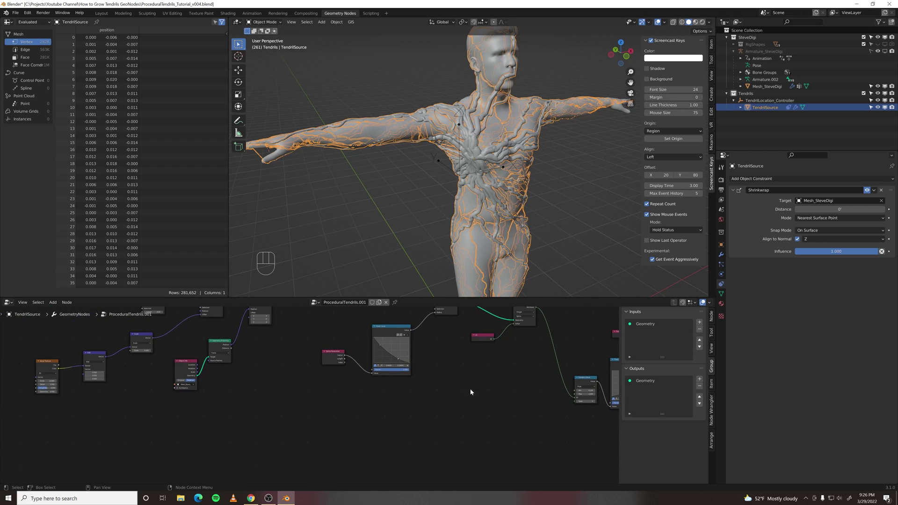
{"action": "middle_click_drag", "start_coordinate": [256, 398], "coordinate": [274, 407]}
{"action": "scroll", "coordinate": [323, 389], "scroll_direction": "up", "scroll_amount": 2}
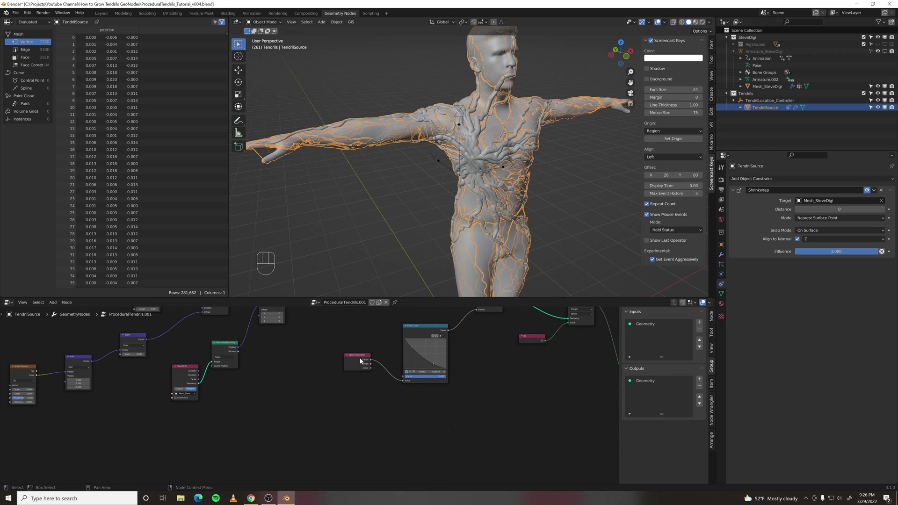
{"action": "left_click_drag", "start_coordinate": [360, 362], "coordinate": [314, 399]}
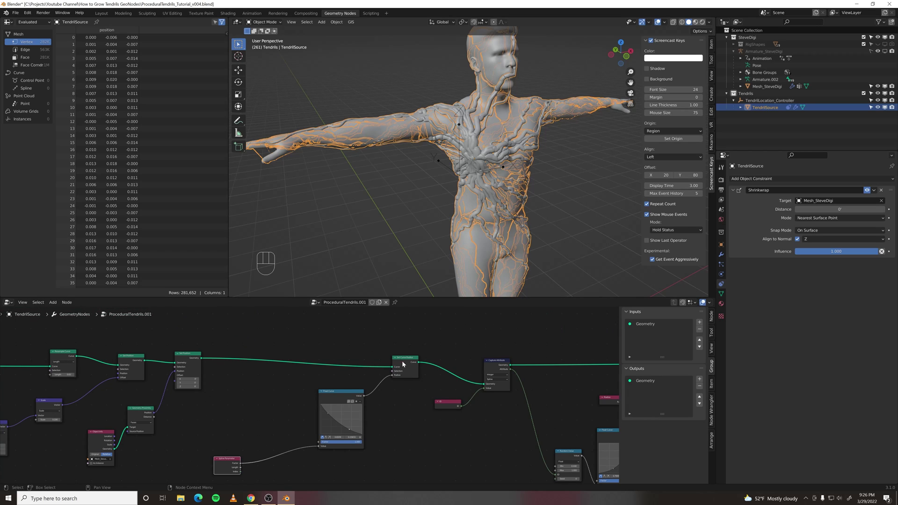
Insert a Math node between the Spline Parameter and the thickness Float Curve
{"action": "left_click_drag", "start_coordinate": [404, 362], "coordinate": [391, 364]}
{"action": "middle_click_drag", "start_coordinate": [254, 438], "coordinate": [309, 366]}
{"action": "left_click_drag", "start_coordinate": [285, 401], "coordinate": [271, 423]}
{"action": "middle_click_drag", "start_coordinate": [330, 430], "coordinate": [334, 414]}
{"action": "key", "text": "space"}
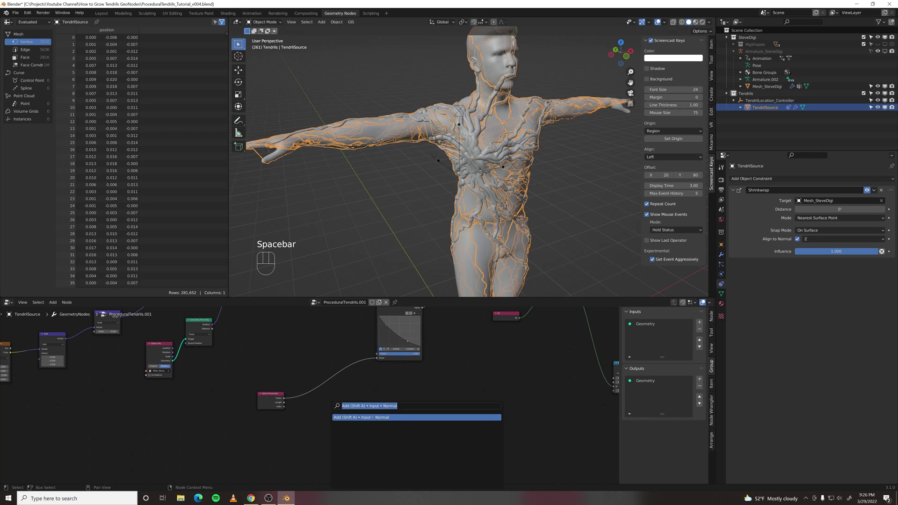
{"action": "type", "text": "math"}
{"action": "key", "text": "Return"}
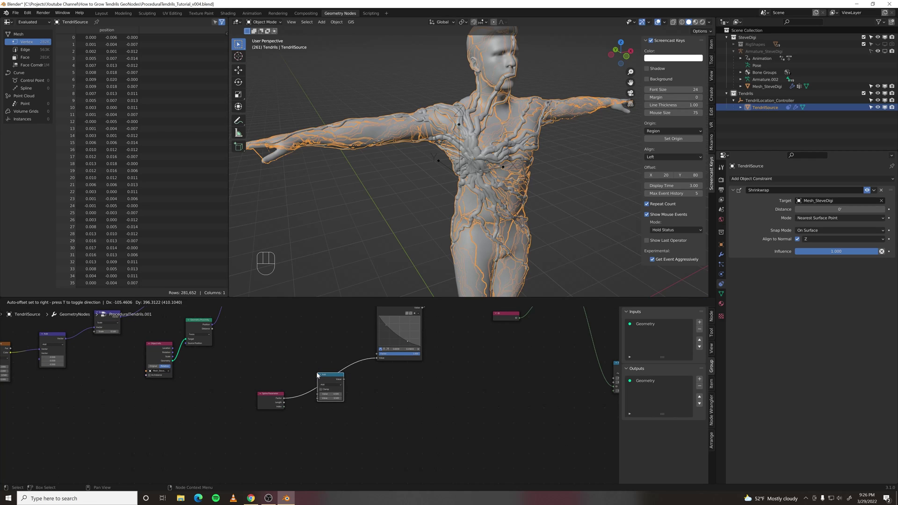
{"action": "left_click", "coordinate": [317, 374]}
Set the new Math node to Divide and adjust its divisor to control how far the tendrils grow
{"action": "scroll", "coordinate": [309, 396], "scroll_direction": "up", "scroll_amount": 2}
{"action": "left_click", "coordinate": [337, 381]}
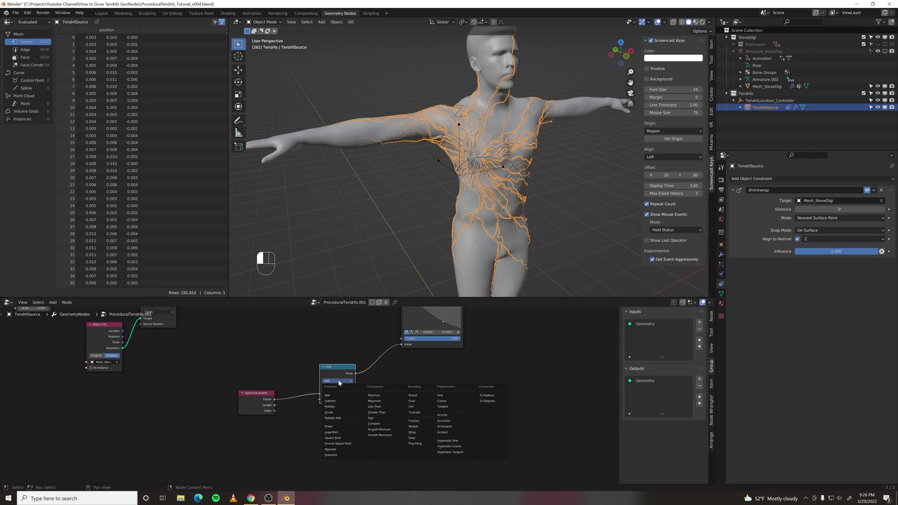
{"action": "left_click", "coordinate": [340, 413]}
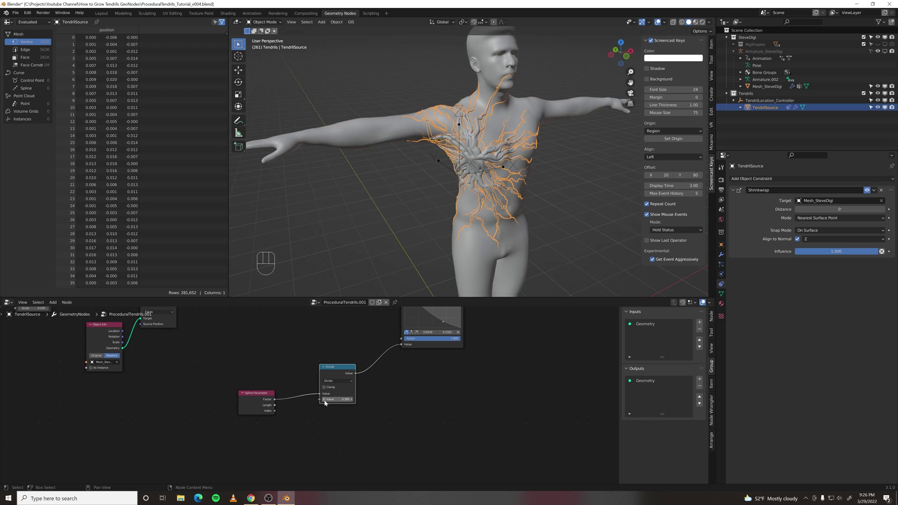
{"action": "left_click_drag", "start_coordinate": [325, 404], "coordinate": [329, 402]}
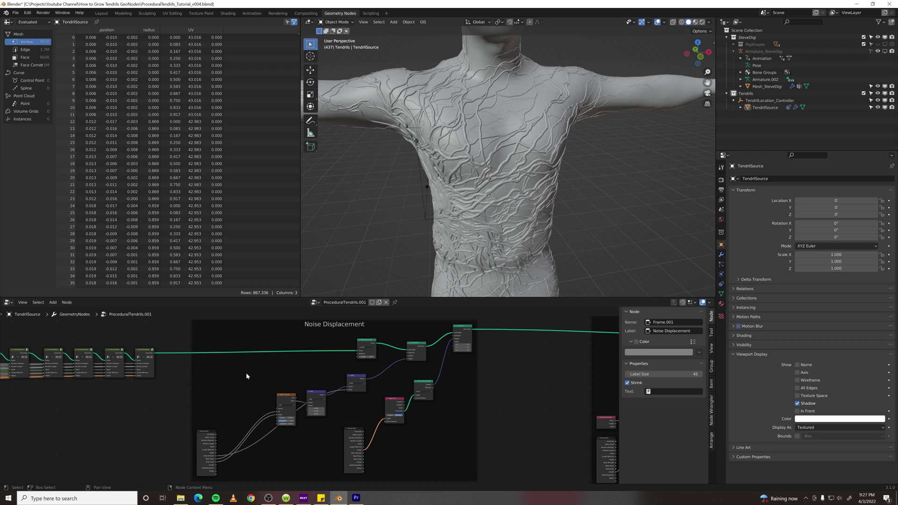
Examine the tendrils on the torso and the nodes inside the Noise Displacement frame
{"action": "middle_click_drag", "start_coordinate": [247, 376], "coordinate": [301, 385]}
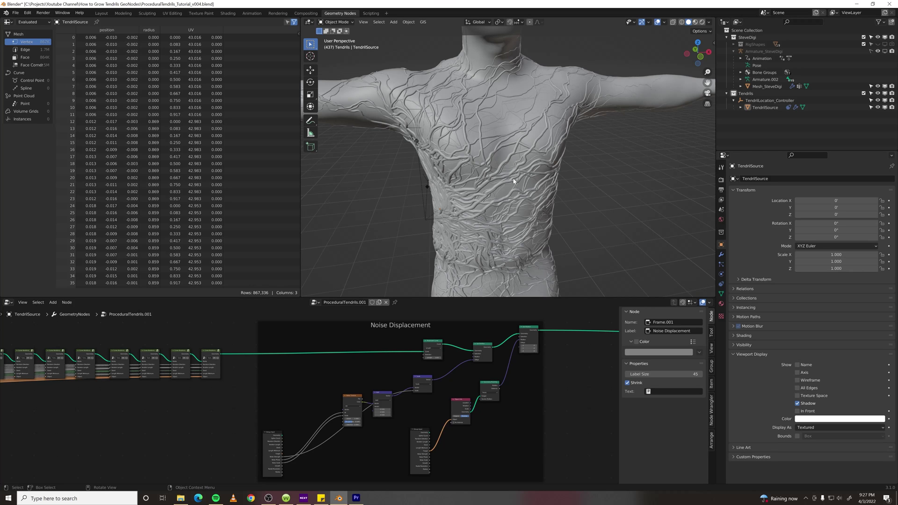
{"action": "scroll", "coordinate": [514, 182], "scroll_direction": "up", "scroll_amount": 6}
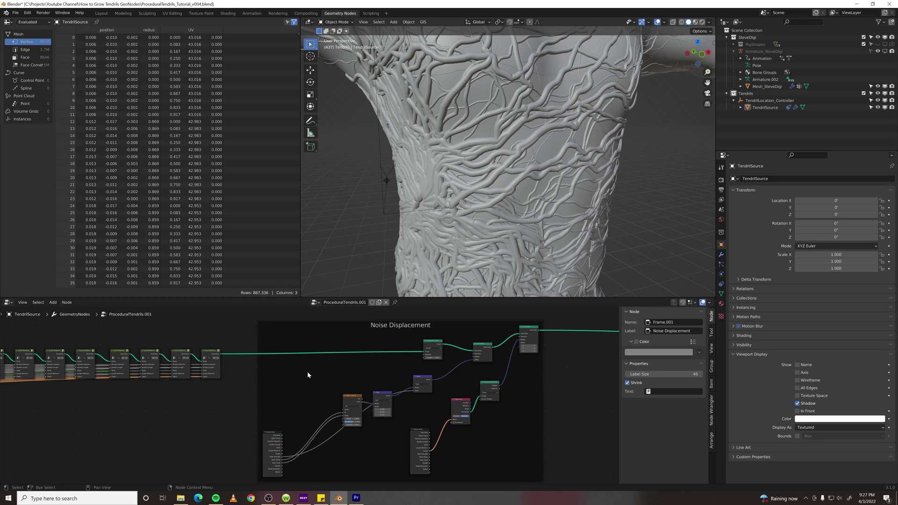
{"action": "middle_click_drag", "start_coordinate": [308, 374], "coordinate": [322, 359]}
{"action": "scroll", "coordinate": [344, 400], "scroll_direction": "up", "scroll_amount": 6}
{"action": "middle_click_drag", "start_coordinate": [421, 358], "coordinate": [333, 393]}
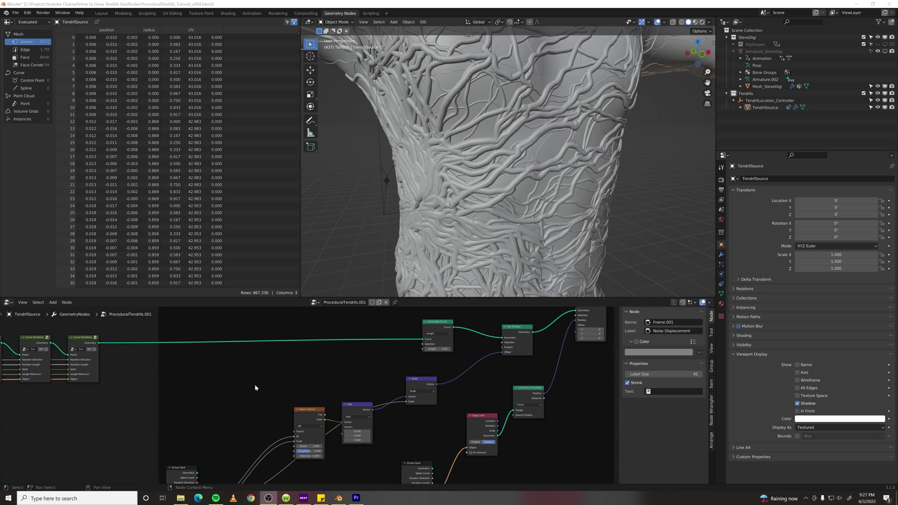
{"action": "middle_click_drag", "start_coordinate": [249, 409], "coordinate": [363, 373]}
{"action": "scroll", "coordinate": [361, 373], "scroll_direction": "down", "scroll_amount": 1}
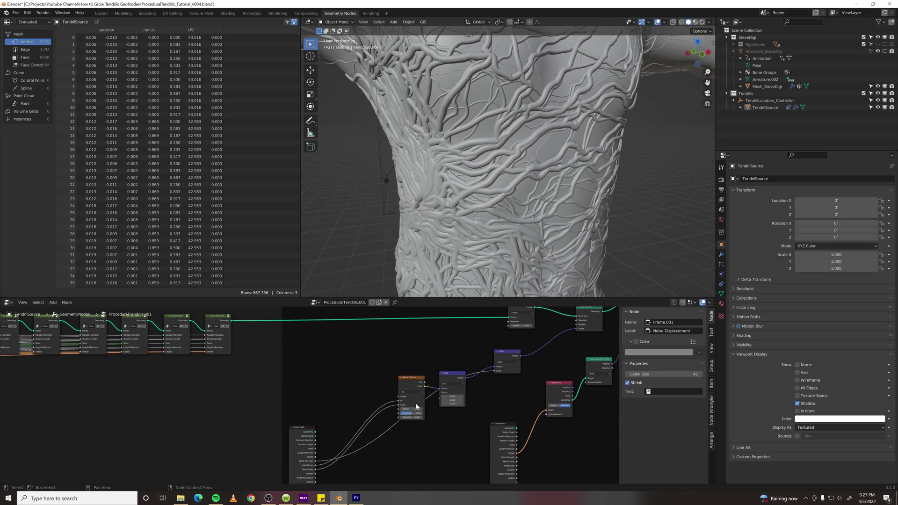
{"action": "scroll", "coordinate": [417, 406], "scroll_direction": "up", "scroll_amount": 3}
{"action": "scroll", "coordinate": [328, 362], "scroll_direction": "down", "scroll_amount": 4}
Add a Random Value node inside the Noise Displacement frame, above the Group Input node
{"action": "middle_click_drag", "start_coordinate": [321, 356], "coordinate": [291, 370]}
{"action": "key", "text": "F3"}
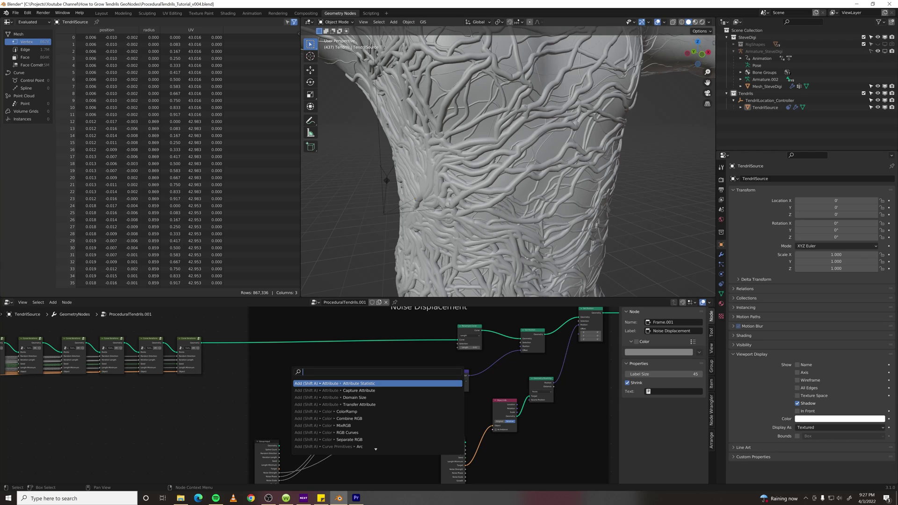
{"action": "type", "text": "random value"}
{"action": "key", "text": "Return"}
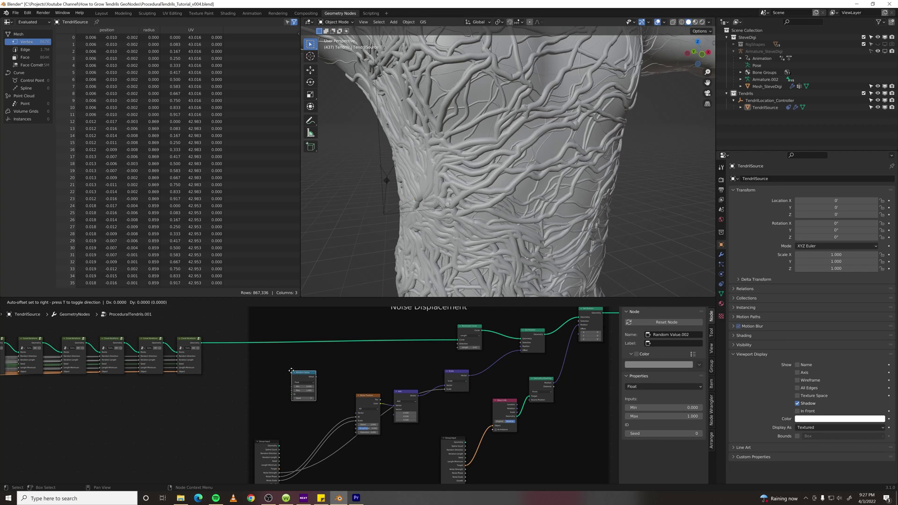
{"action": "left_click", "coordinate": [258, 381]}
Insert an Add Math node on the link from Group Input to the Noise Texture's W input
{"action": "key", "text": "F3"}
{"action": "type", "text": "math"}
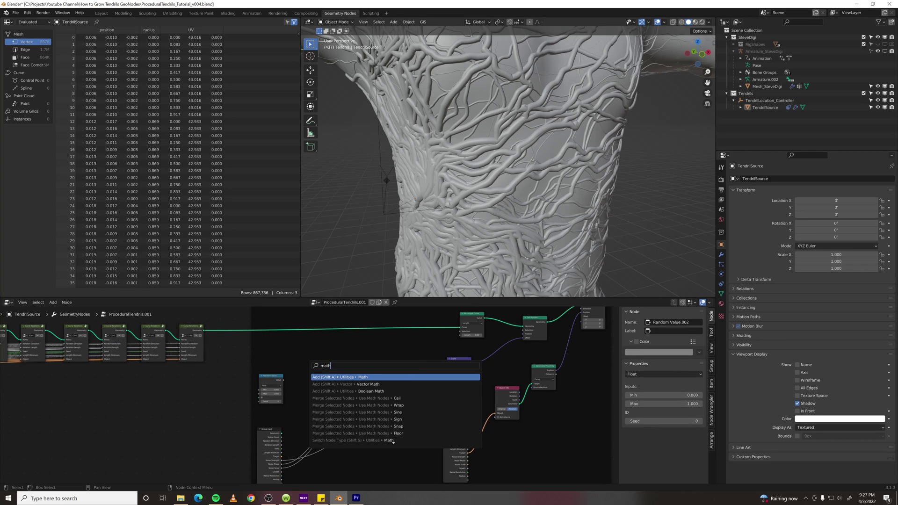
{"action": "key", "text": "Return"}
{"action": "left_click", "coordinate": [308, 402]}
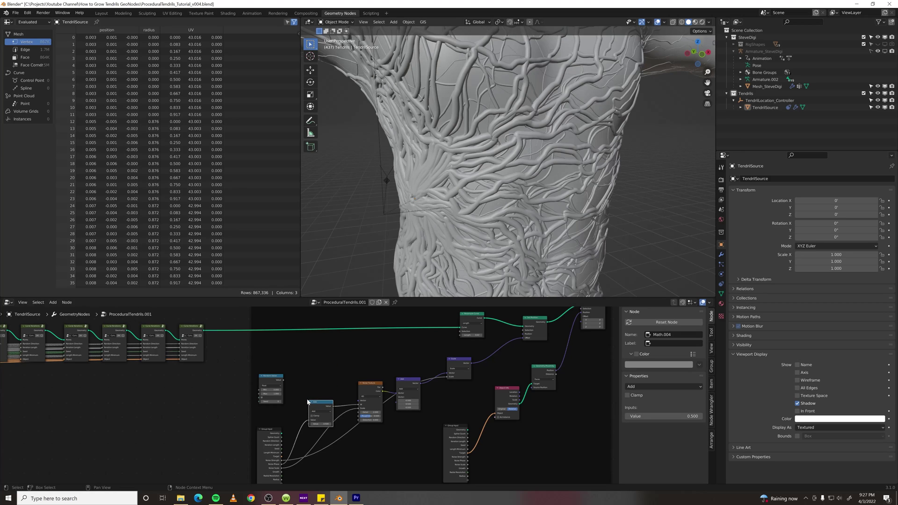
Feed the Random Value output into the free input of the Add node driving the Noise Texture's W
{"action": "scroll", "coordinate": [297, 414], "scroll_direction": "up", "scroll_amount": 3}
{"action": "middle_click_drag", "start_coordinate": [280, 397], "coordinate": [280, 372]}
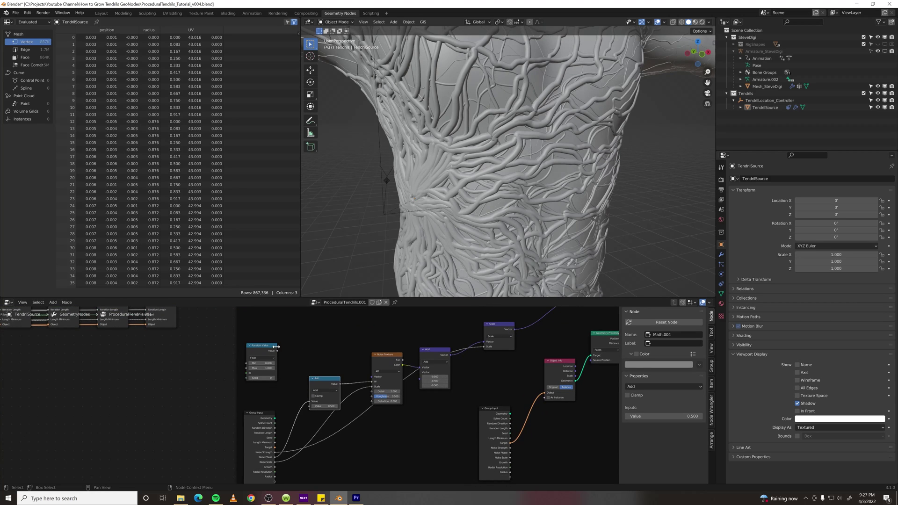
{"action": "left_click_drag", "start_coordinate": [277, 351], "coordinate": [309, 409]}
{"action": "left_click_drag", "start_coordinate": [404, 387], "coordinate": [309, 406]}
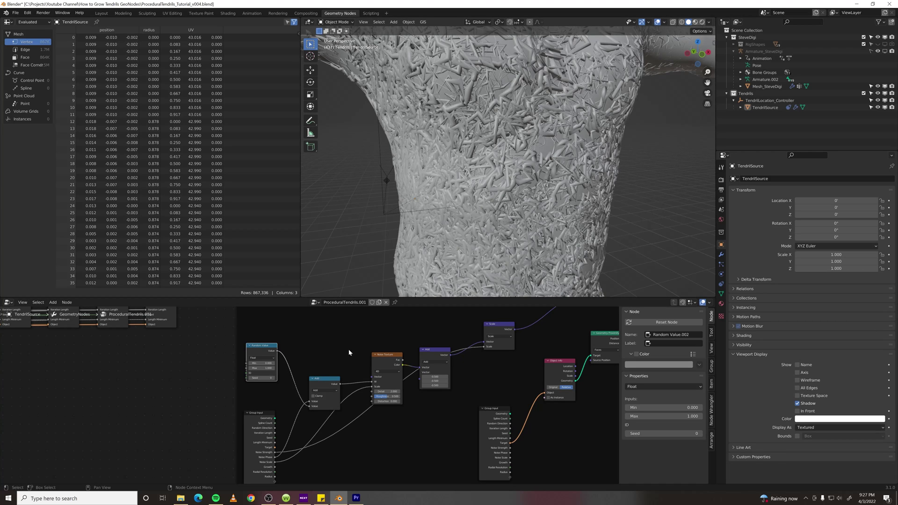
Insert a Capture Attribute node between the last Curve Iterations node and Resample Curve, moving Random Value down to make room
{"action": "scroll", "coordinate": [543, 141], "scroll_direction": "down", "scroll_amount": 4}
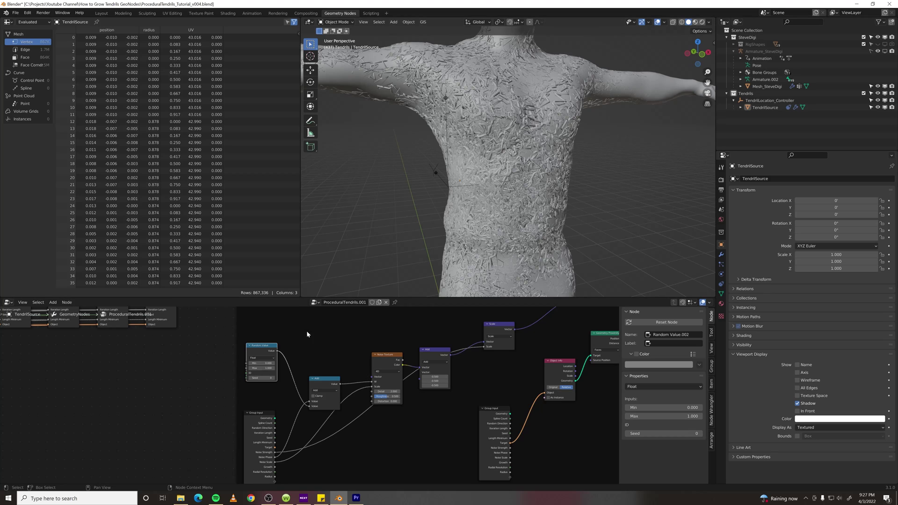
{"action": "middle_click_drag", "start_coordinate": [307, 331], "coordinate": [307, 383]}
{"action": "left_click", "coordinate": [323, 402]}
{"action": "scroll", "coordinate": [325, 405], "scroll_direction": "down", "scroll_amount": 2}
{"action": "left_click_drag", "start_coordinate": [278, 392], "coordinate": [279, 403]}
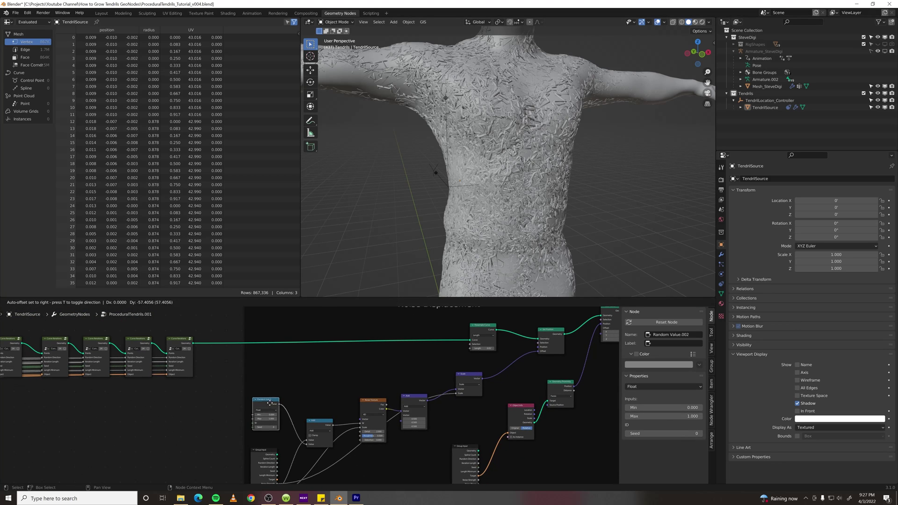
{"action": "key", "text": "F3"}
{"action": "type", "text": "captura"}
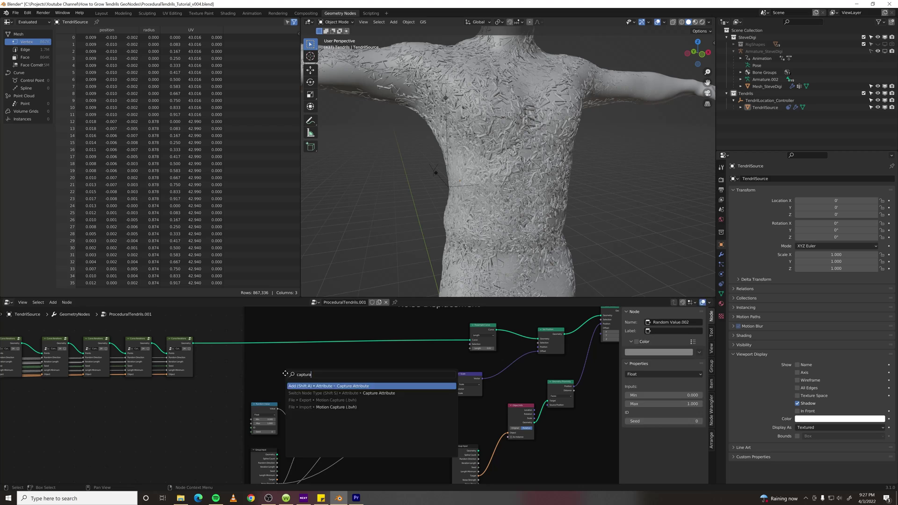
{"action": "key", "text": "Return"}
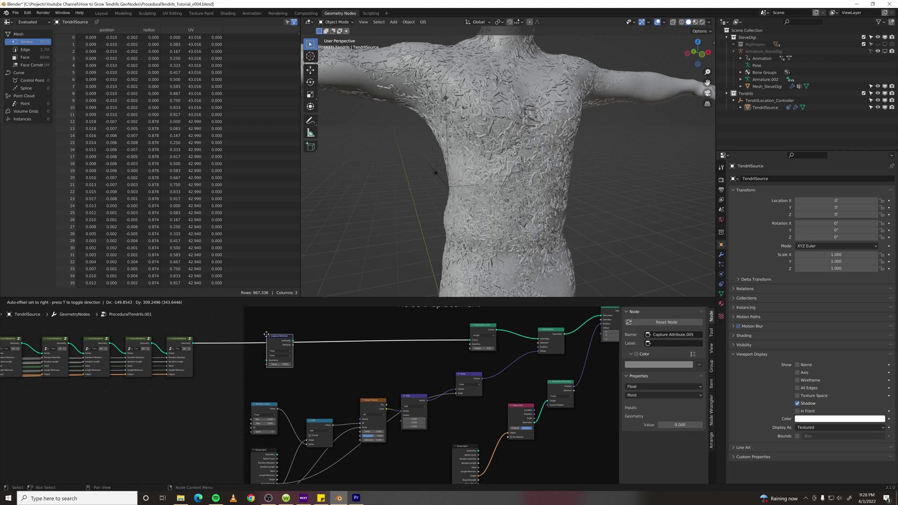
{"action": "left_click", "coordinate": [281, 353]}
{"action": "scroll", "coordinate": [276, 361], "scroll_direction": "up", "scroll_amount": 1}
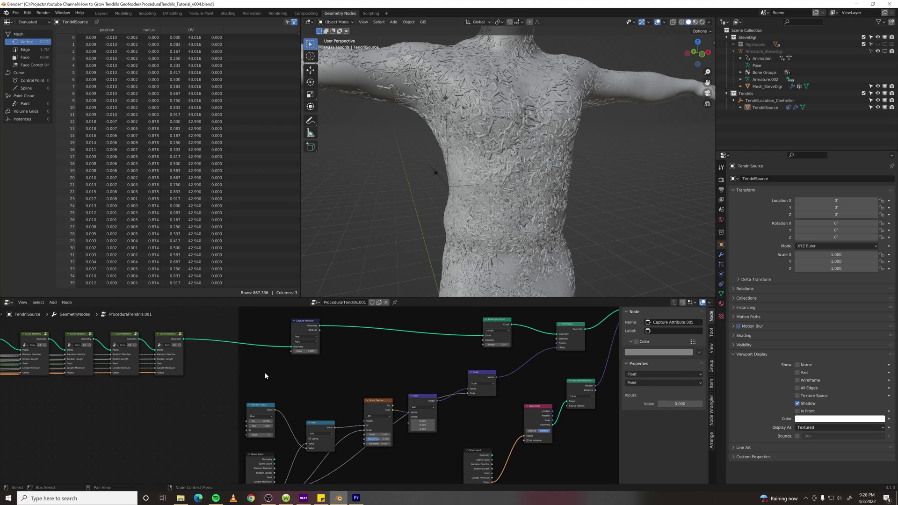
Add an ID node just below the new Capture Attribute node
{"action": "key", "text": "F3"}
{"action": "type", "text": "id"}
{"action": "key", "text": "Return"}
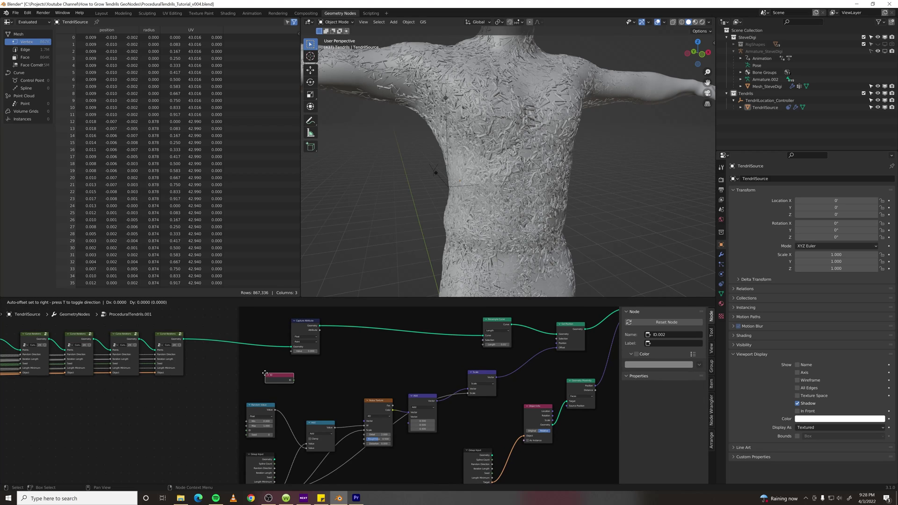
{"action": "left_click", "coordinate": [280, 367]}
{"action": "scroll", "coordinate": [285, 364], "scroll_direction": "up", "scroll_amount": 1}
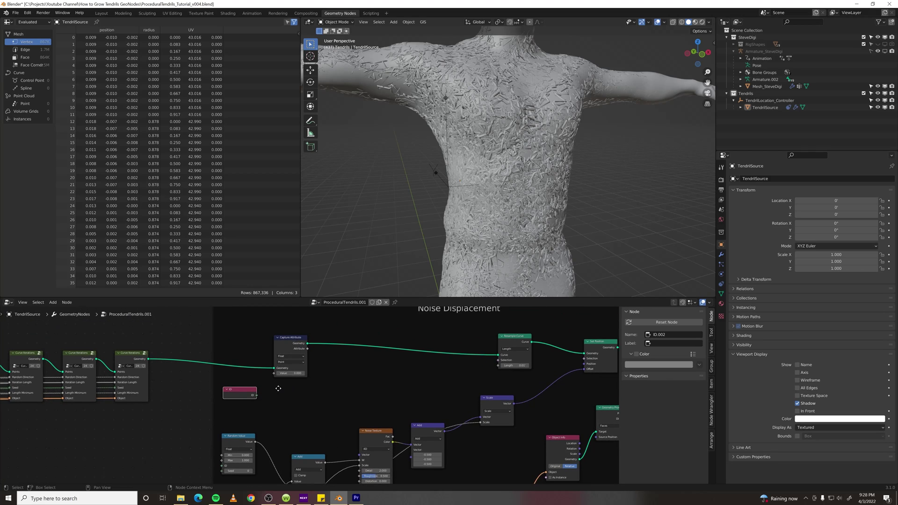
Set Capture Attribute to Integer data on the Spline domain and connect the ID node to its Value input
{"action": "scroll", "coordinate": [287, 364], "scroll_direction": "up", "scroll_amount": 2}
{"action": "left_click", "coordinate": [291, 351]}
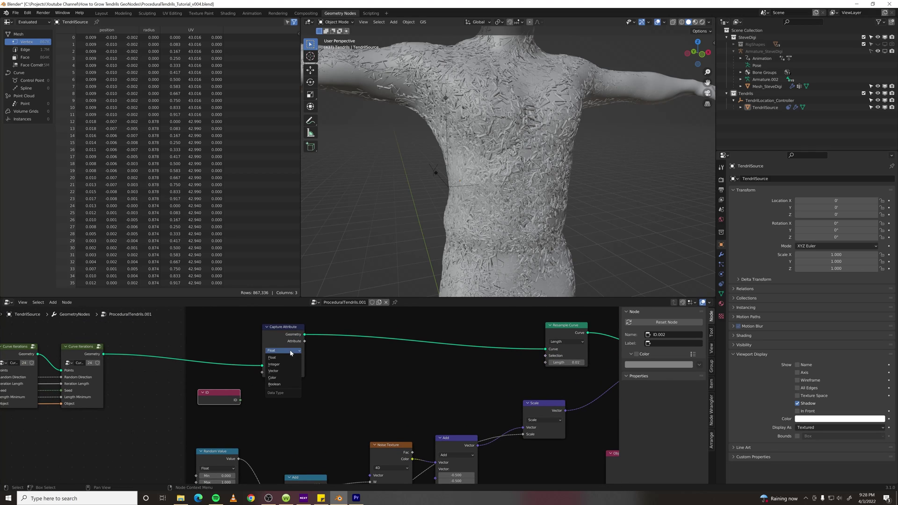
{"action": "left_click", "coordinate": [280, 364]}
{"action": "left_click", "coordinate": [284, 358]}
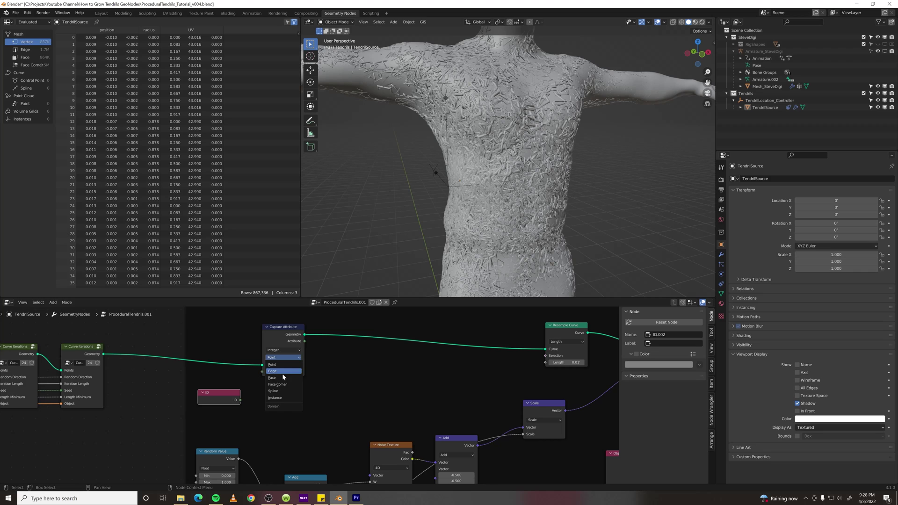
{"action": "left_click", "coordinate": [281, 392]}
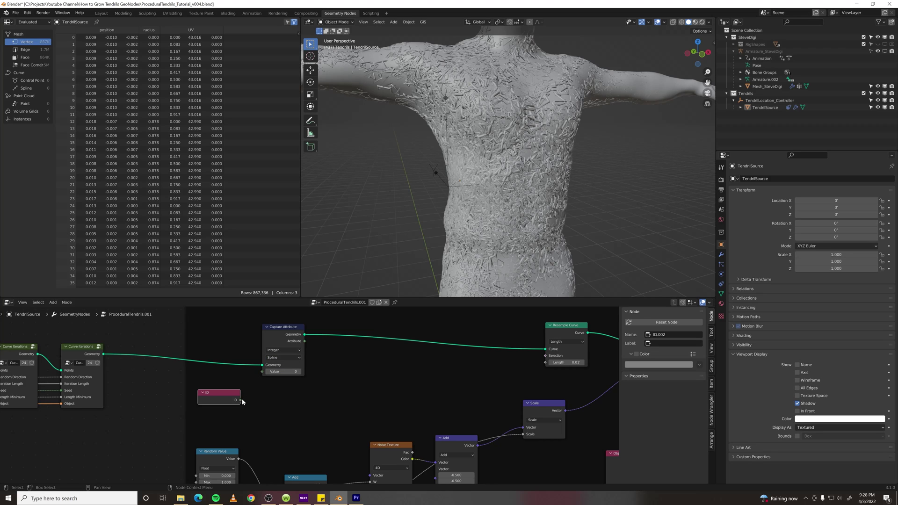
{"action": "left_click_drag", "start_coordinate": [240, 400], "coordinate": [261, 372]}
Connect the captured attribute to the ID input of the Random Value node
{"action": "scroll", "coordinate": [260, 371], "scroll_direction": "down", "scroll_amount": 3}
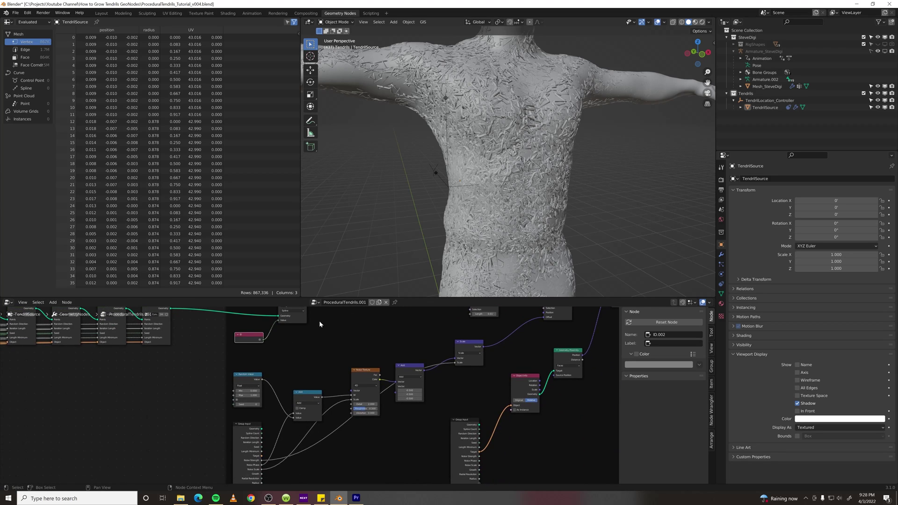
{"action": "scroll", "coordinate": [305, 337], "scroll_direction": "down", "scroll_amount": 1}
{"action": "left_click_drag", "start_coordinate": [299, 327], "coordinate": [231, 420]}
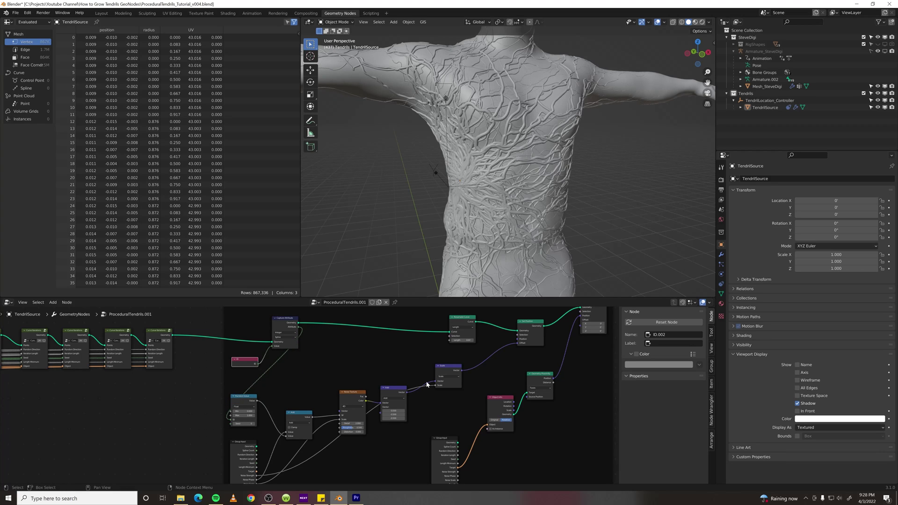
Mute and unmute the Add node repeatedly to compare the tendrils with and without the per-spline noise randomization
{"action": "middle_click_drag", "start_coordinate": [291, 401], "coordinate": [300, 387]}
{"action": "left_click", "coordinate": [310, 400]}
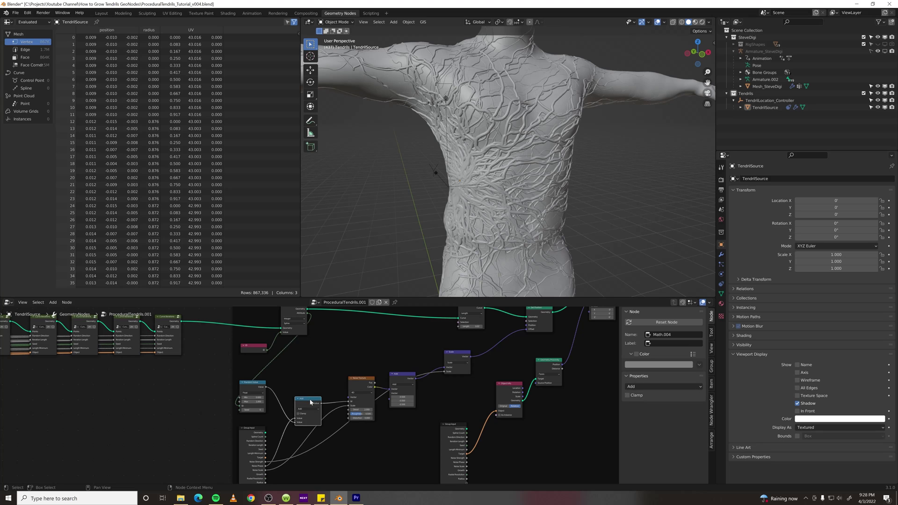
{"action": "key", "text": "m"}
{"action": "key", "text": "m"}
{"action": "key", "text": "m"}
{"action": "key", "text": "m"}
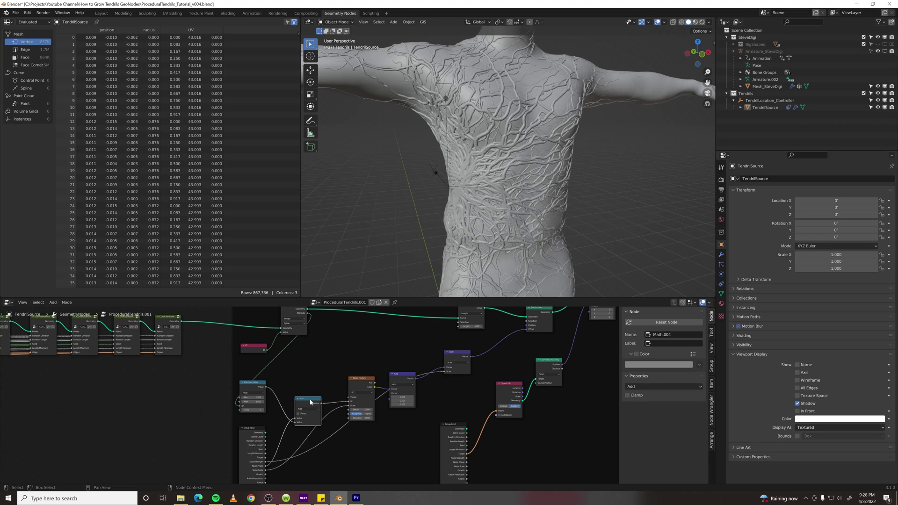